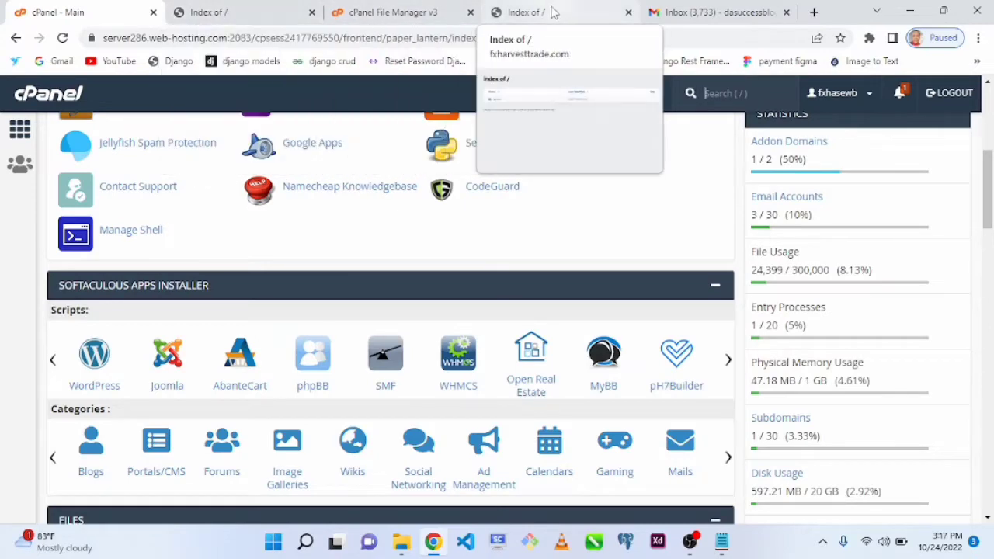
- Load wordpress.org in the second fxharvesttrade.com index tab and look over its home page
drag(555, 7, 388, 11)
click(306, 40)
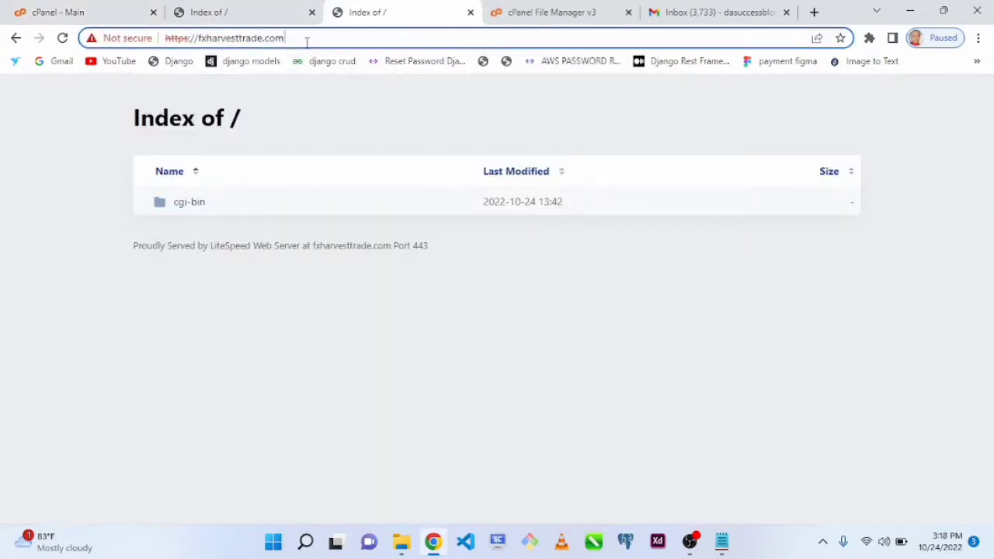
text(wordpre)
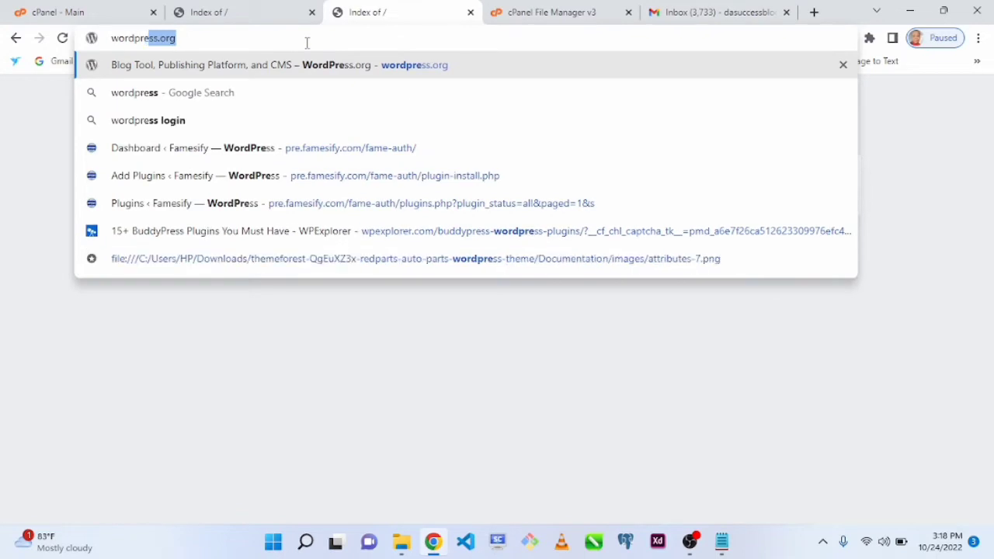
key(Return)
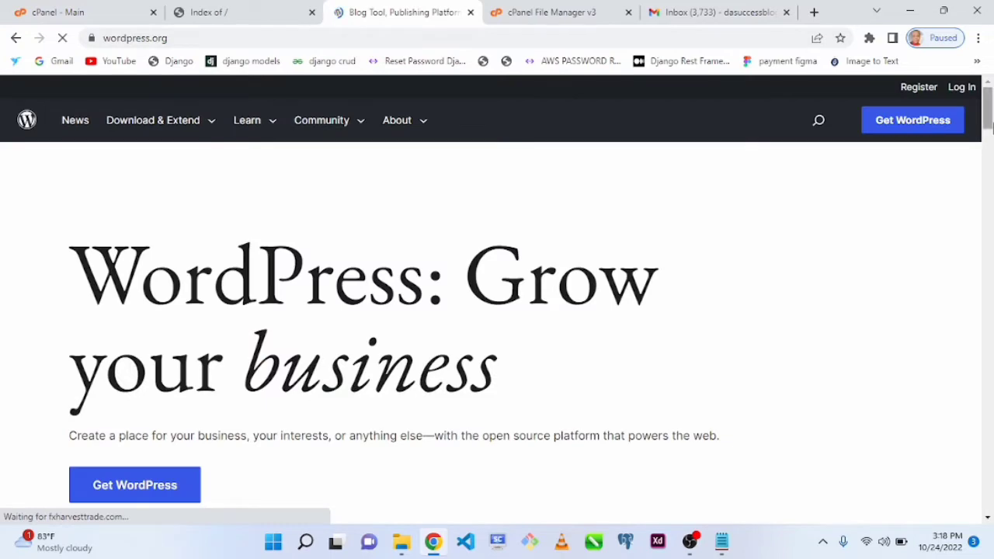
scroll(989, 116, down, 6)
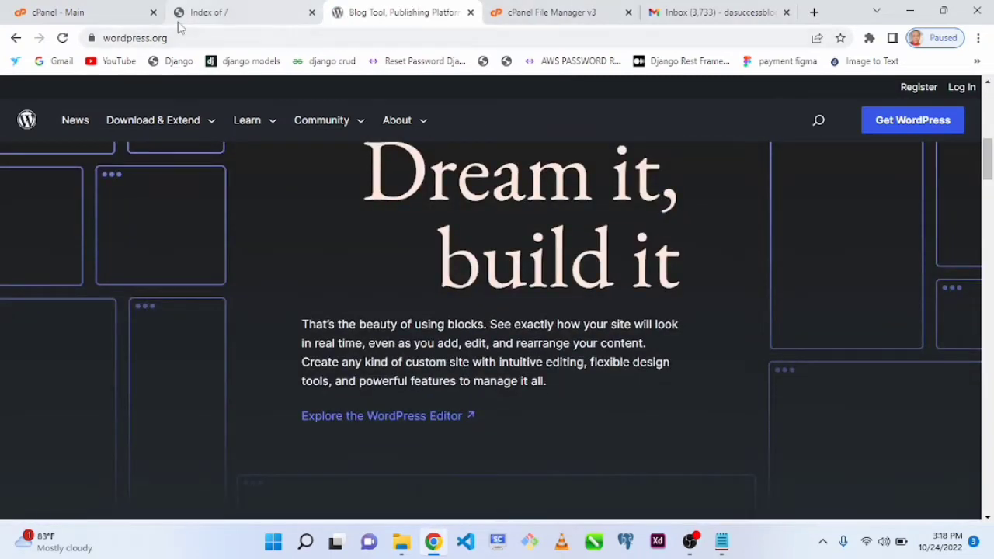
- Open wordpress.com in a new tab beside wordpress.org and review its Personal, Premium, Business and eCommerce plan prices
click(814, 12)
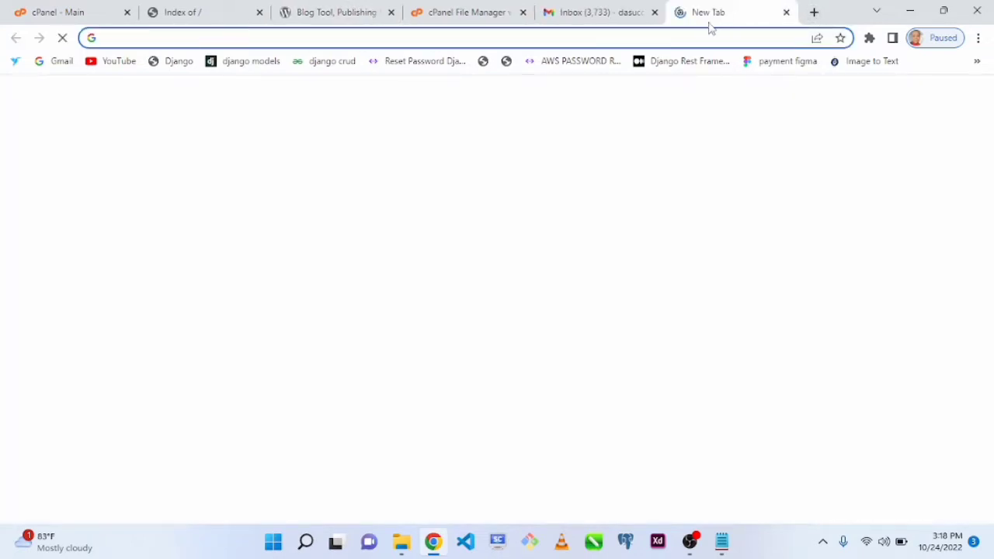
drag(705, 19, 404, 41)
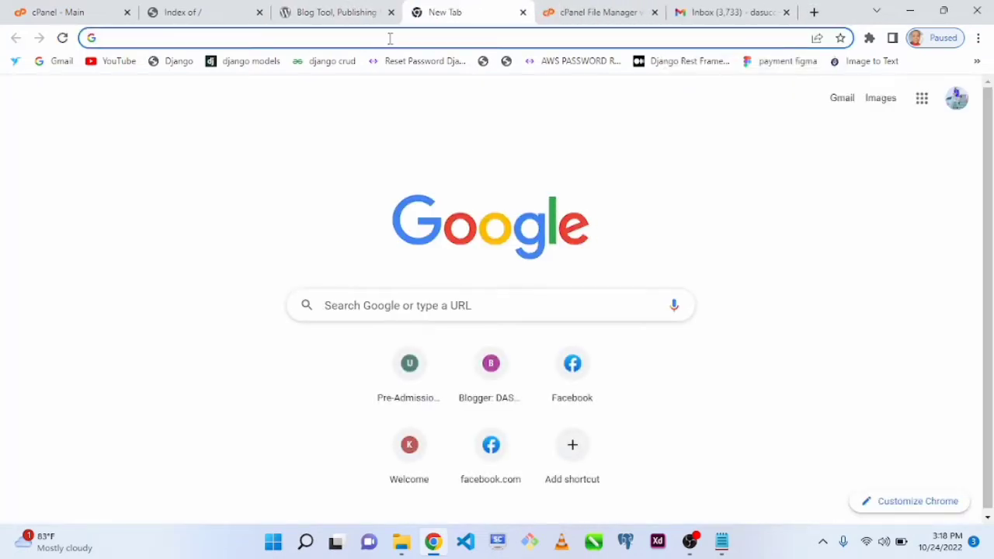
text(wor)
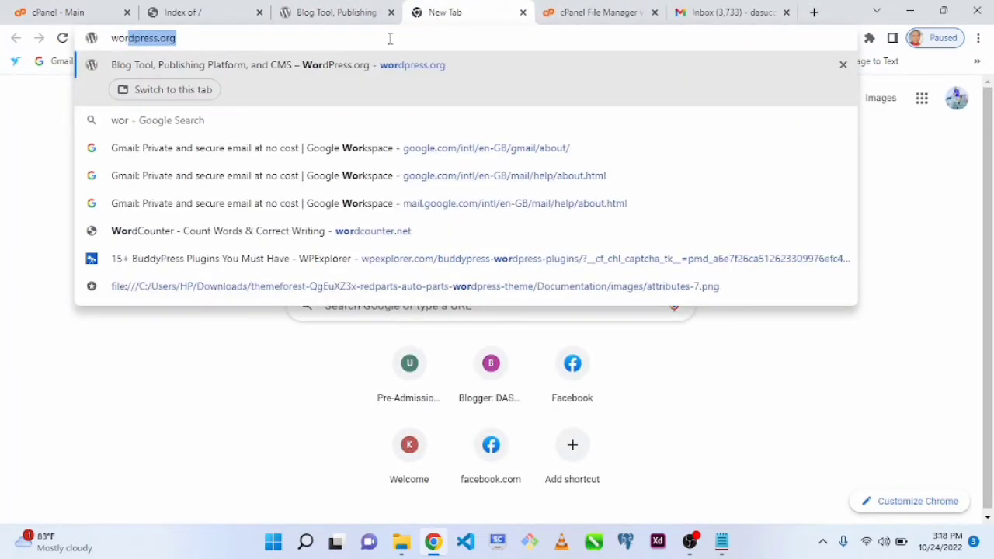
text(dpress.com)
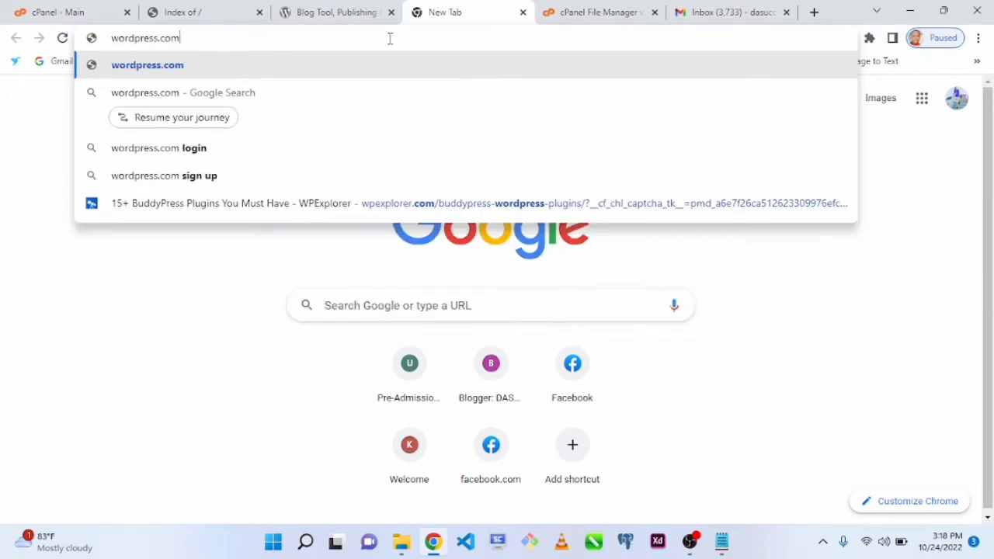
key(Return)
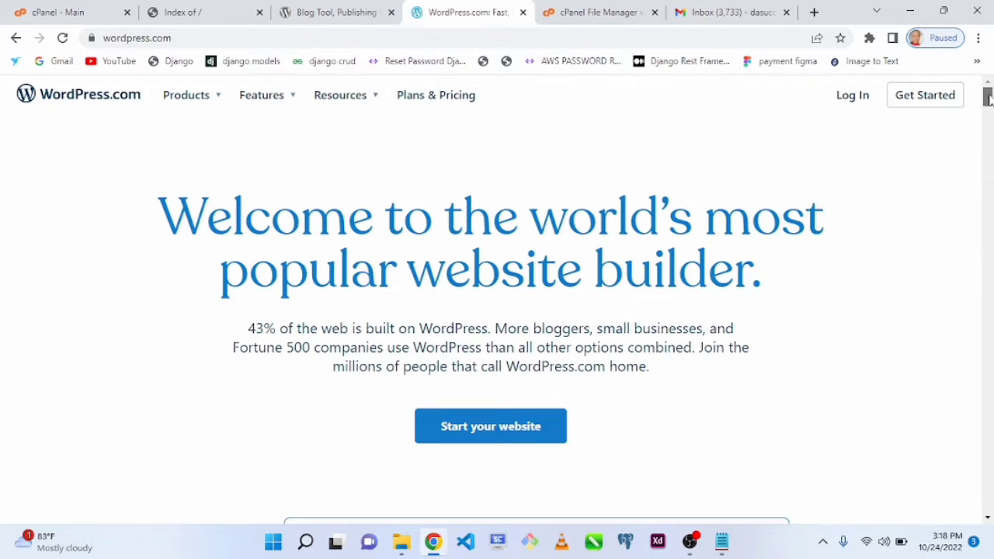
drag(989, 97, 981, 456)
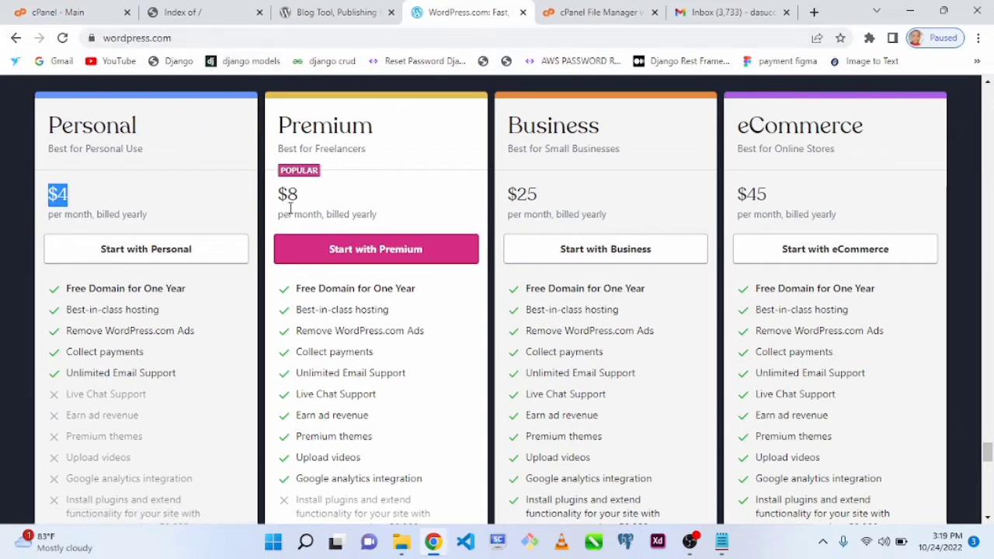
- Return to wordpress.org and open its Get WordPress download page
mouse_move(90, 27)
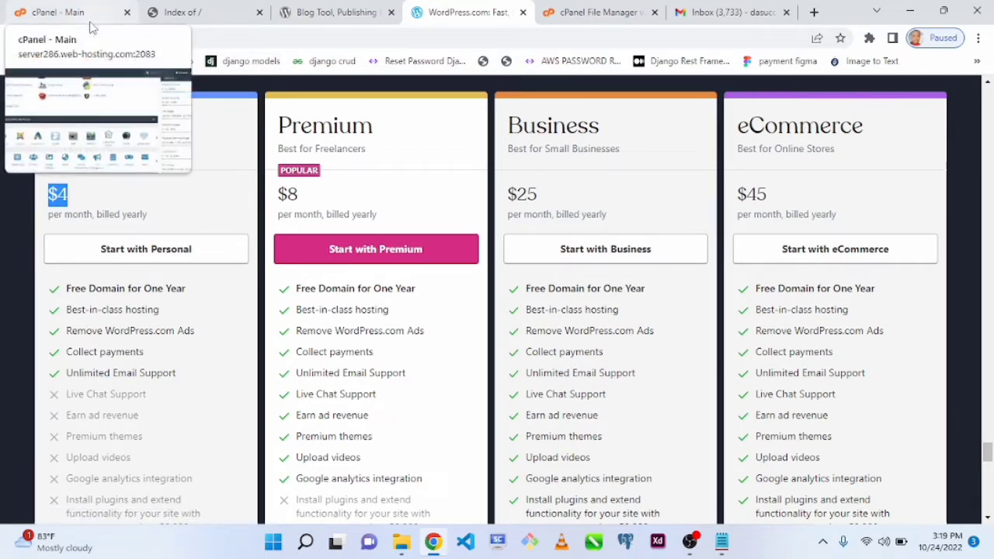
click(317, 12)
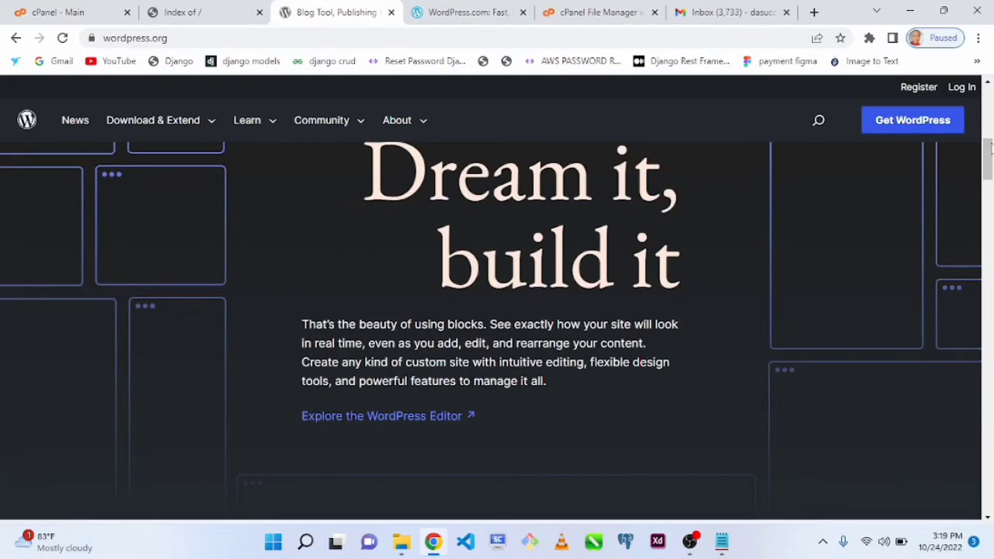
drag(990, 152, 990, 230)
mouse_move(129, 140)
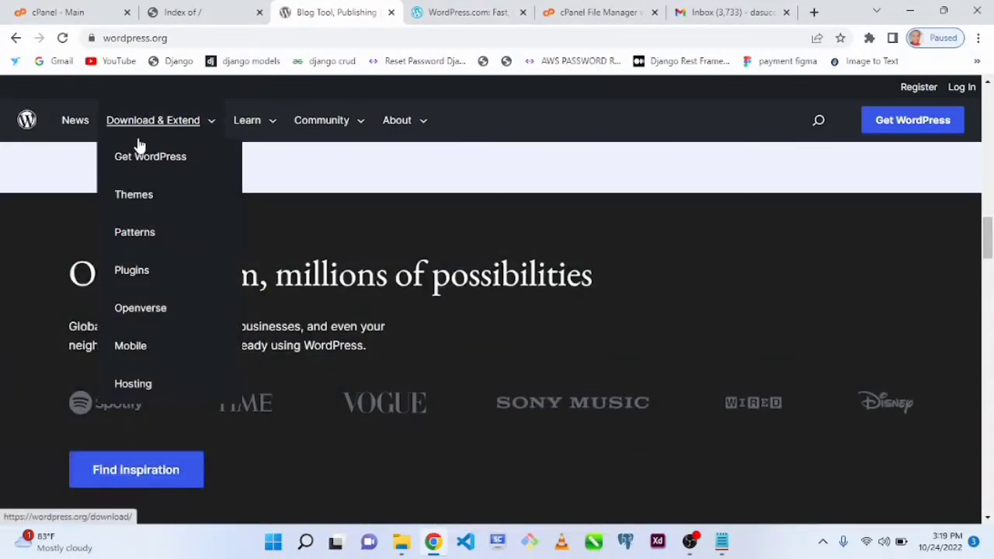
click(142, 156)
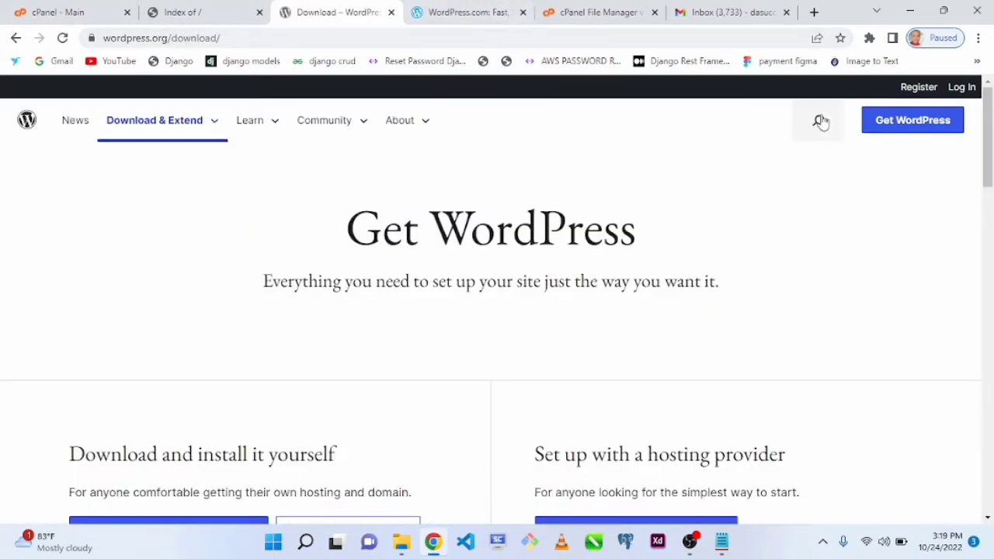
- Download the WordPress 6.0.3 zip for self-installation and dismiss the thank-you message
drag(990, 152, 991, 186)
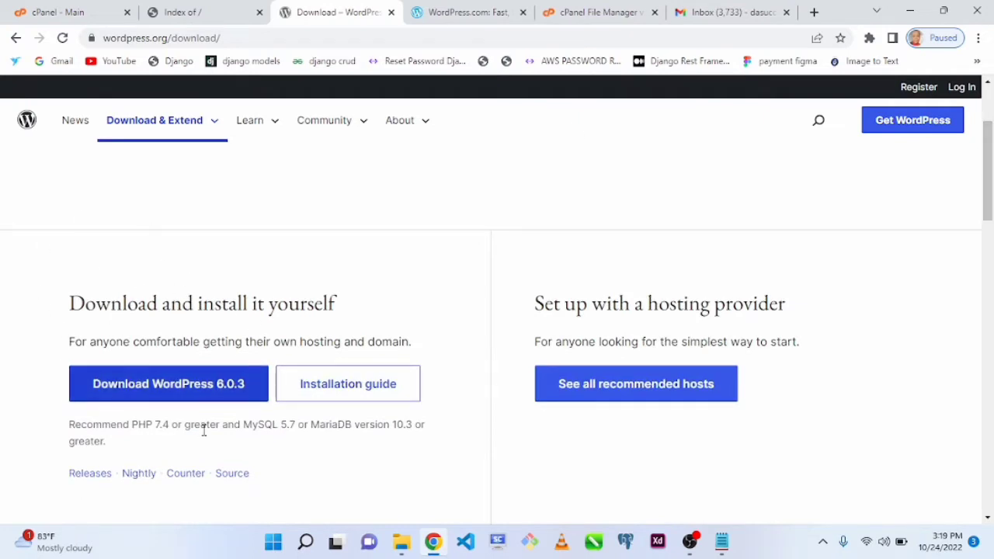
click(222, 392)
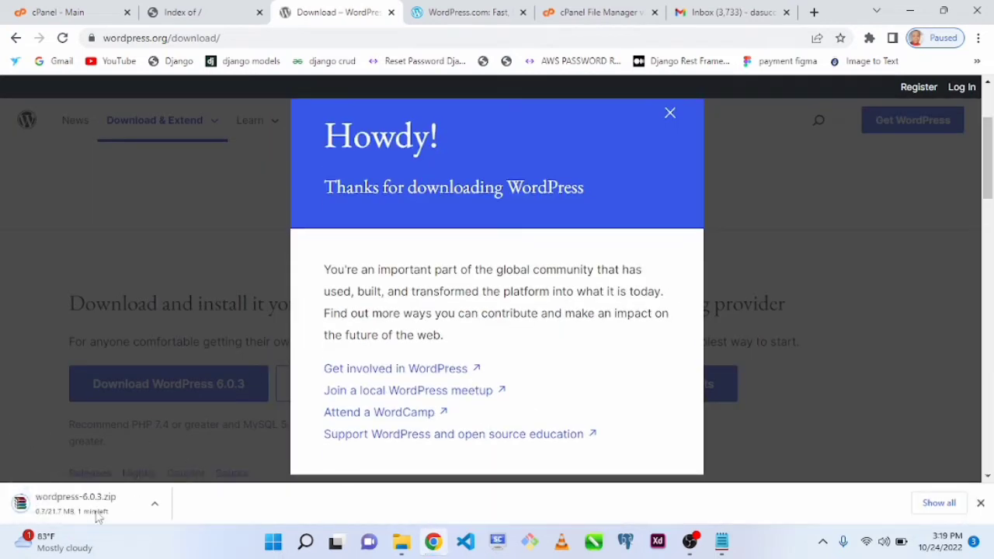
click(671, 111)
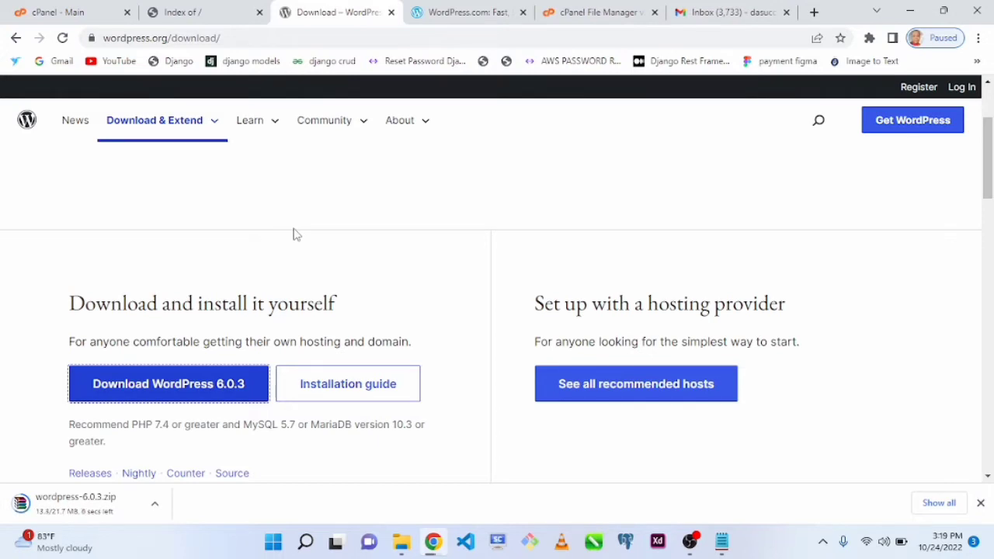
click(464, 13)
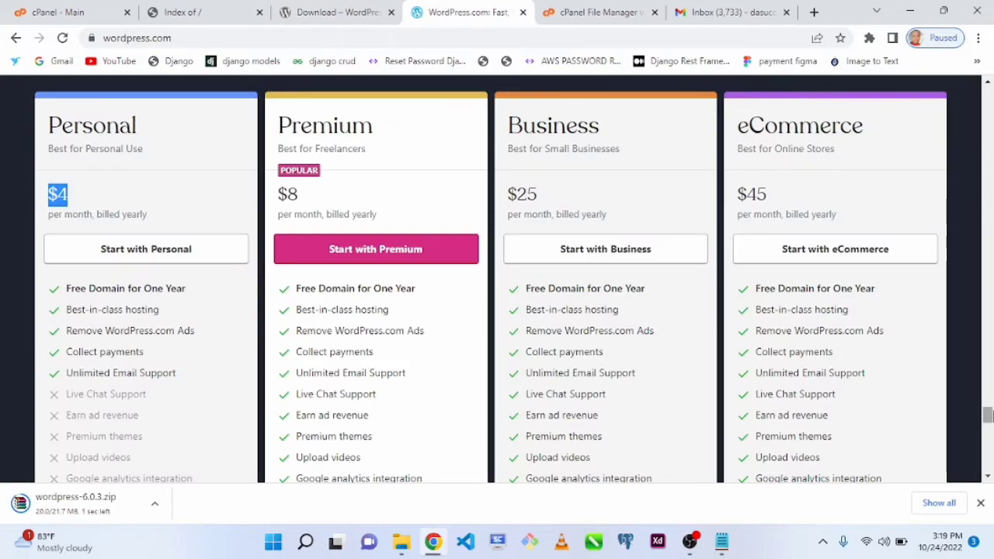
drag(988, 418, 967, 48)
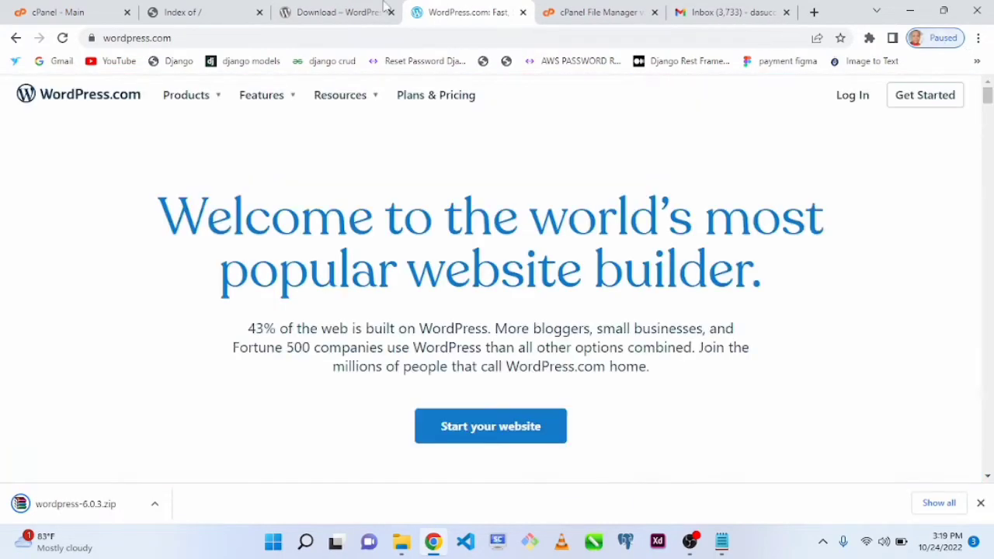
click(332, 10)
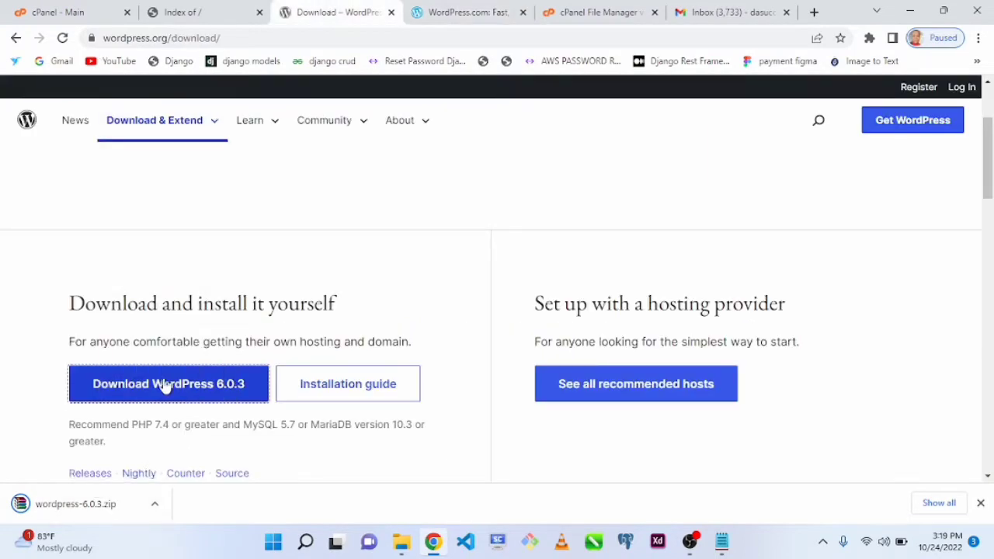
- Open File Manager from the cPanel main page and display the contents of the fxharvesttrade.com folder
click(47, 9)
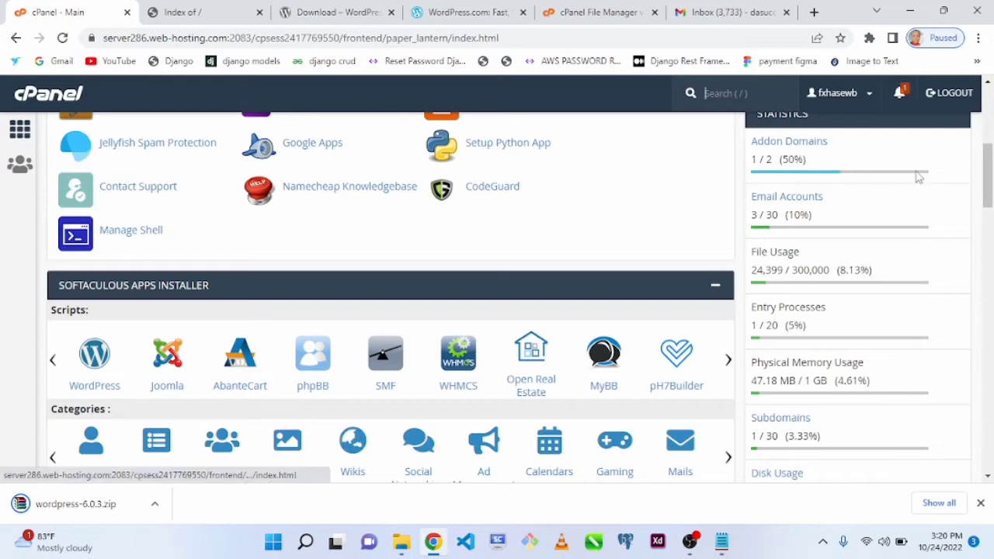
drag(988, 191, 989, 126)
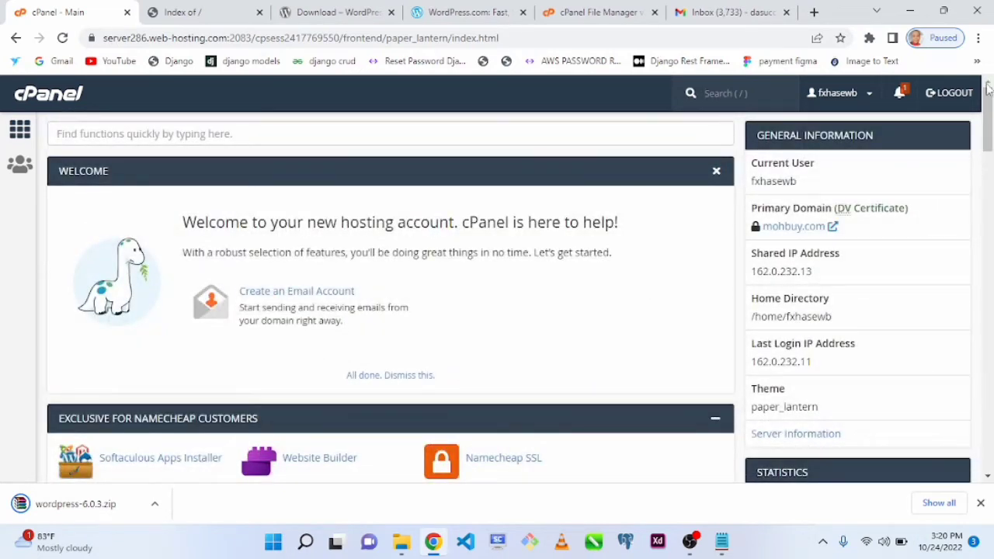
drag(988, 89, 991, 179)
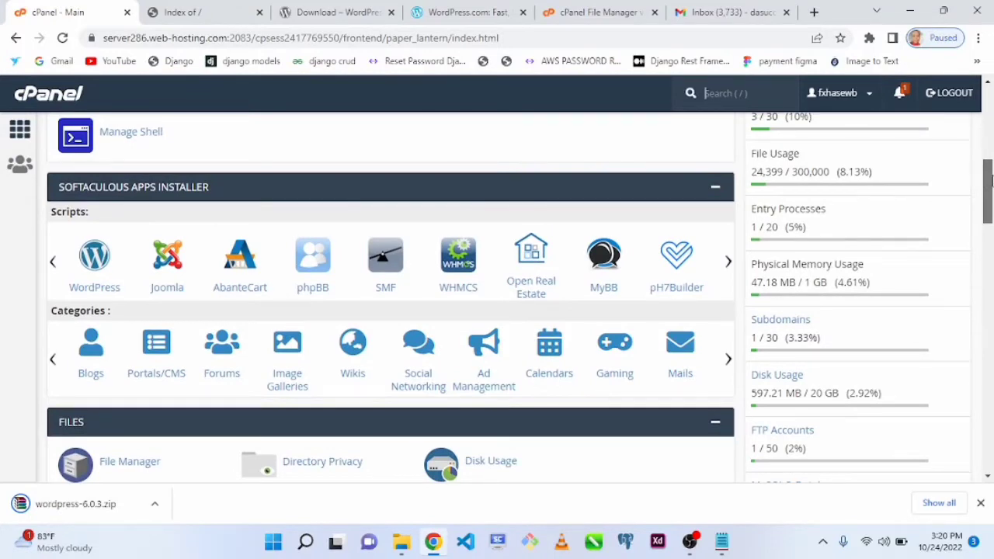
drag(991, 179, 991, 179)
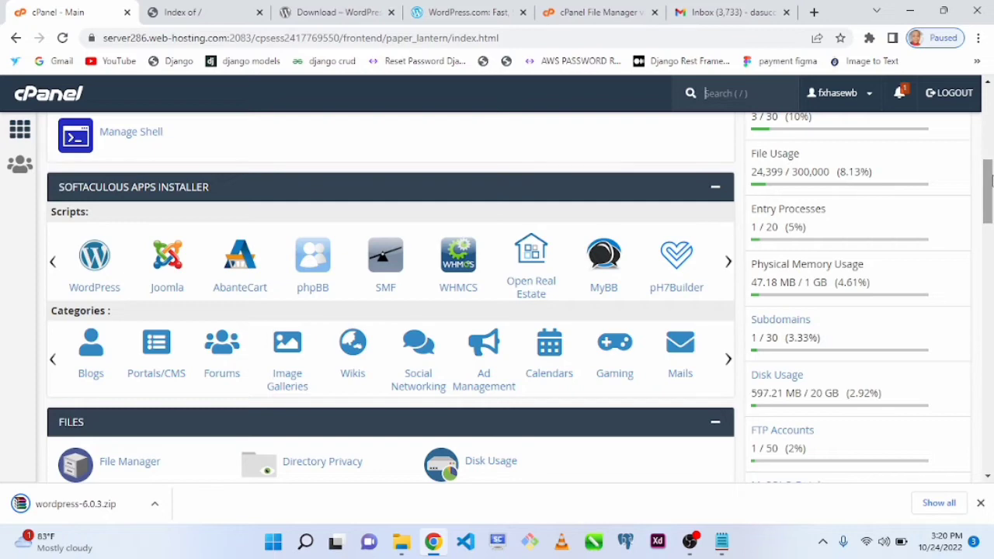
drag(991, 180, 992, 180)
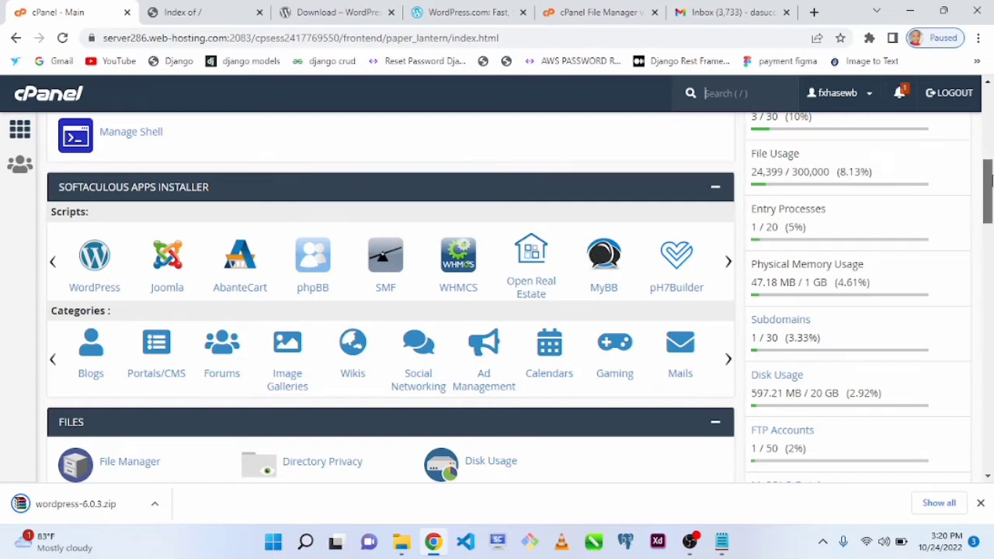
scroll(620, 188, down, 2)
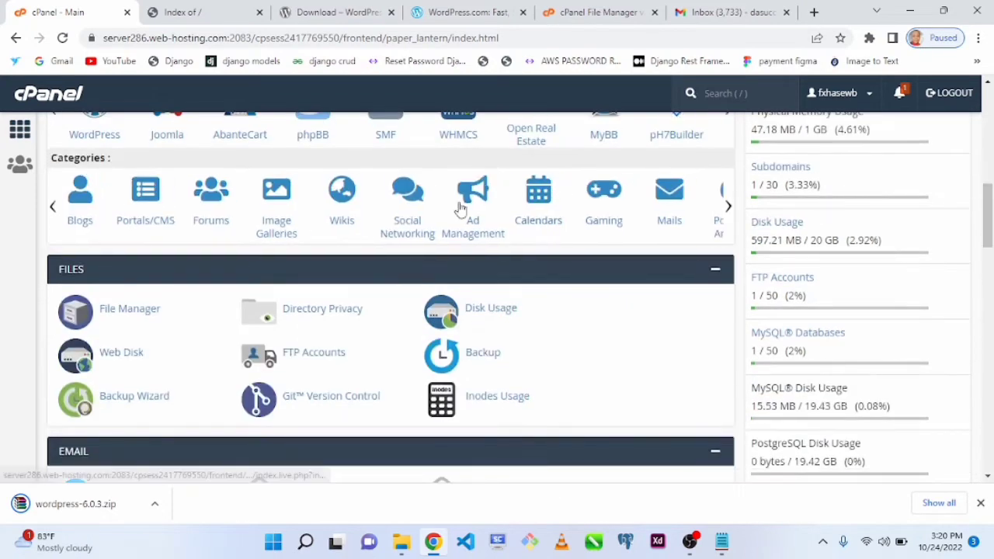
click(115, 313)
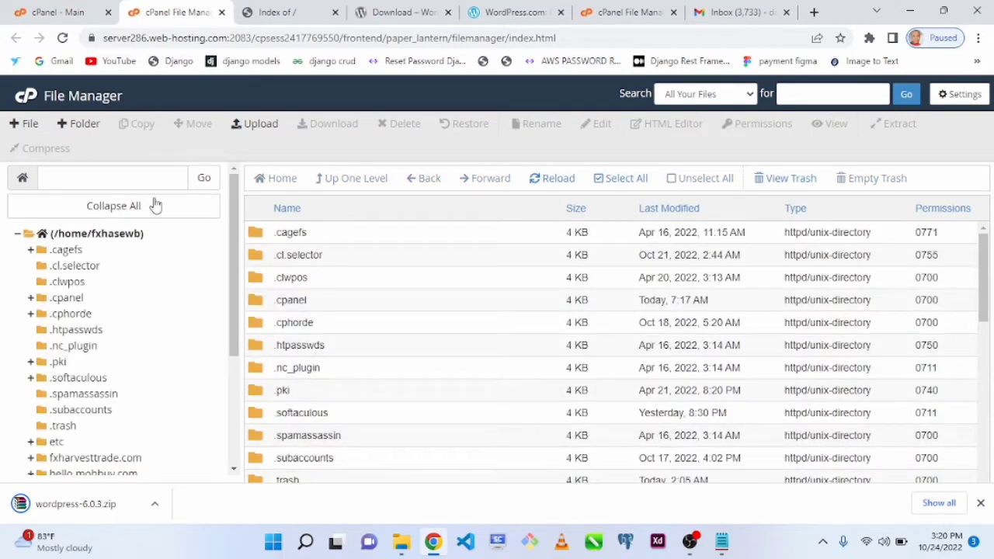
drag(232, 244, 231, 330)
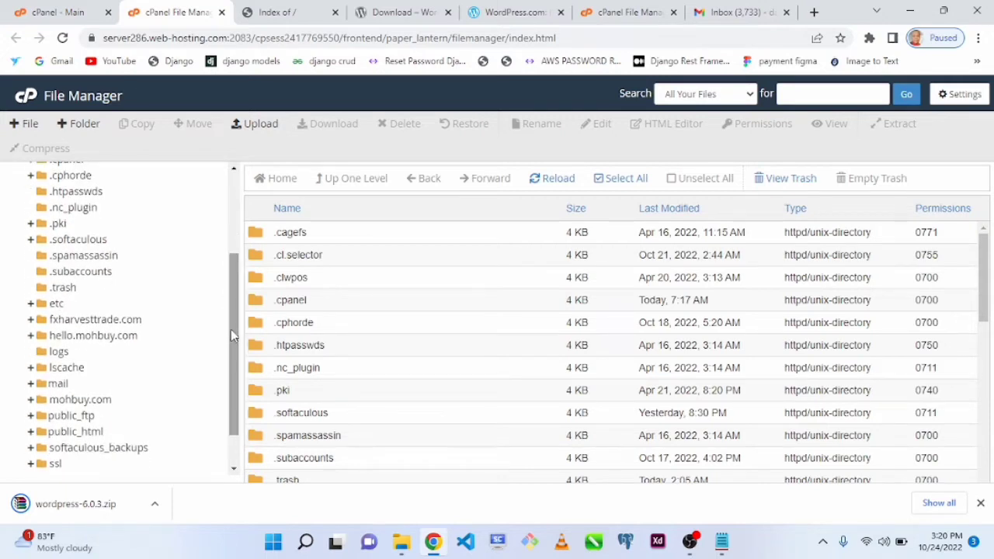
click(95, 321)
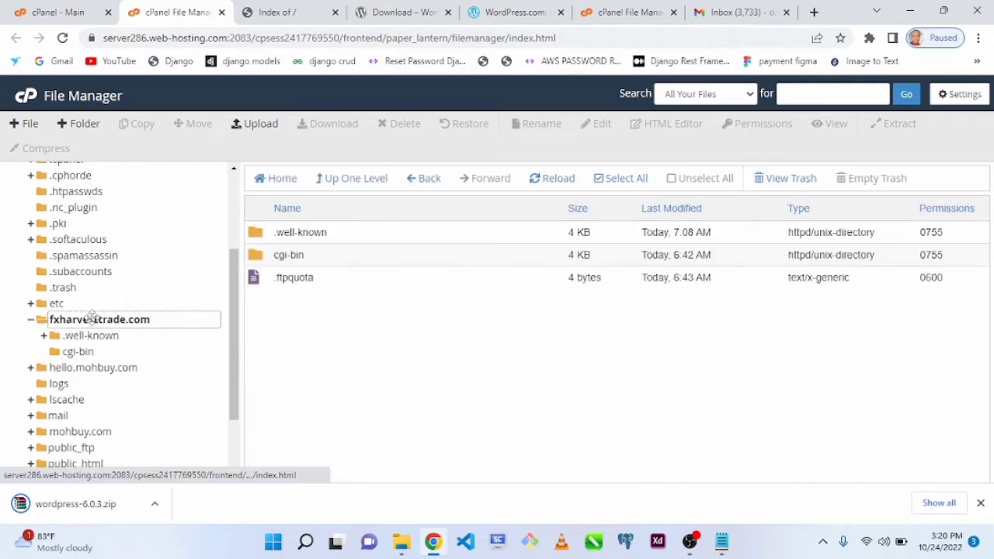
- Check the live directory index served at fxharvesttrade.com
click(305, 11)
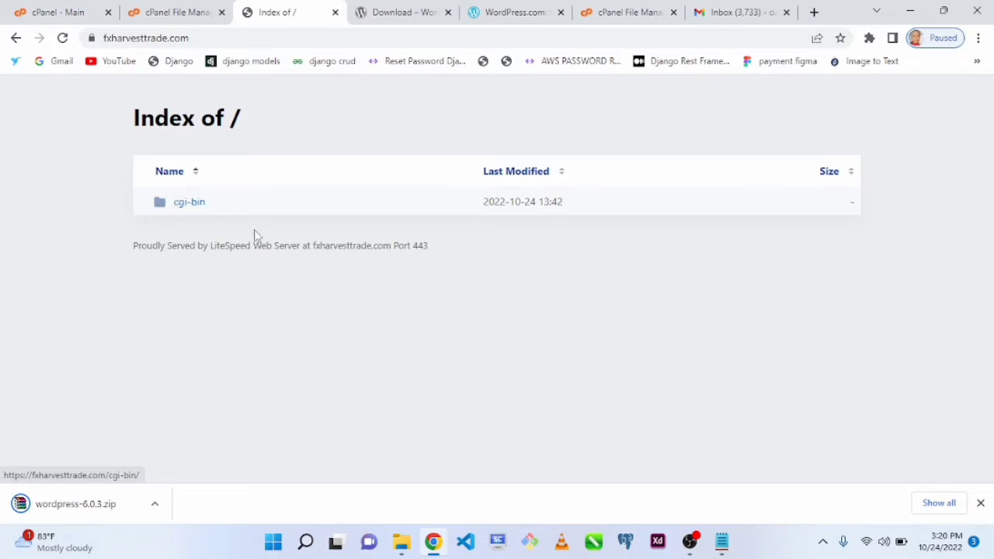
drag(245, 237, 169, 198)
click(220, 262)
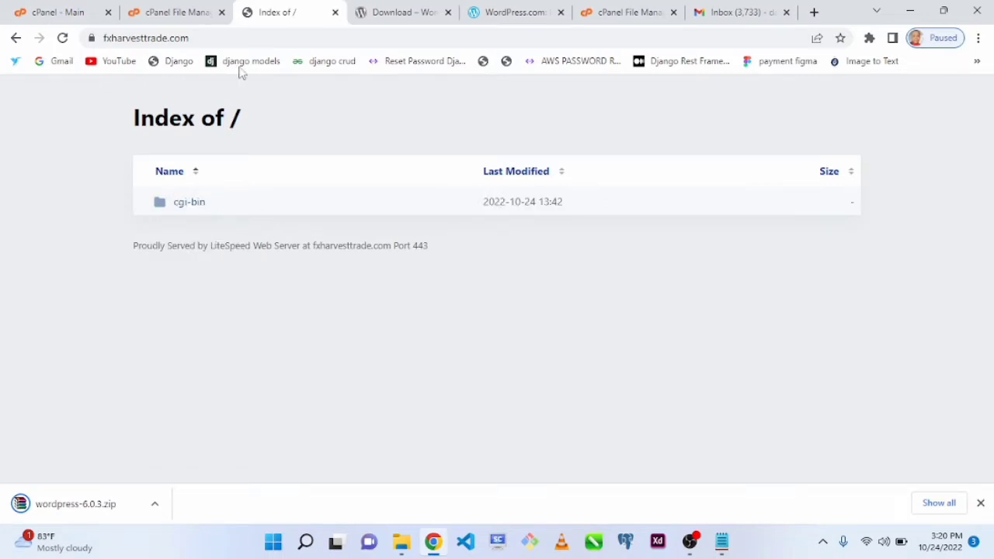
- Upload wordpress-6.0.3.zip to the fxharvesttrade.com folder in File Manager
click(172, 12)
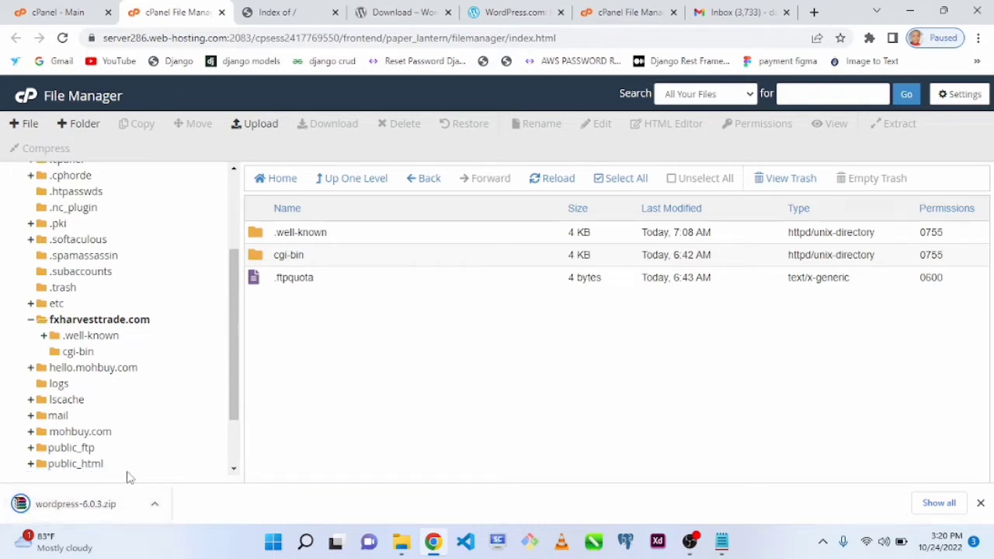
click(257, 126)
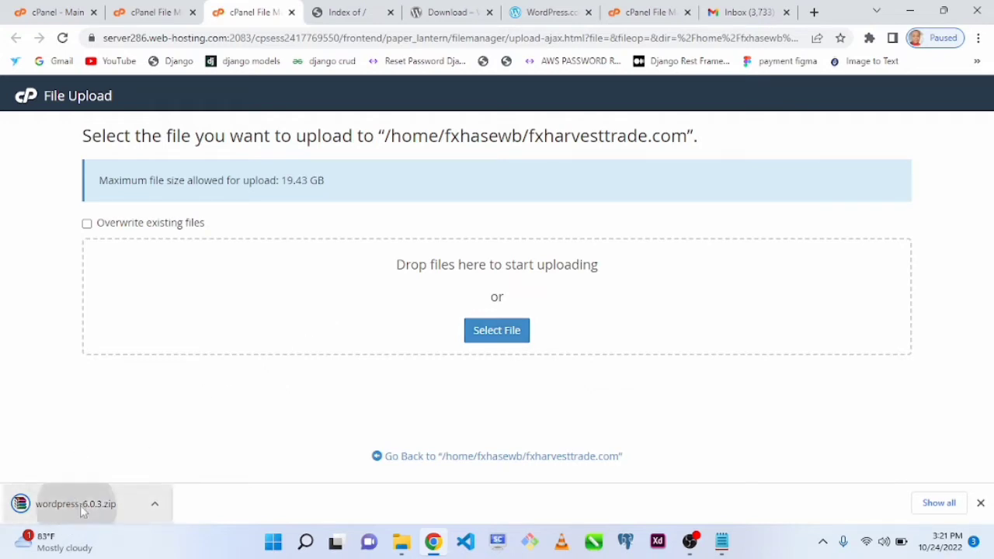
click(507, 328)
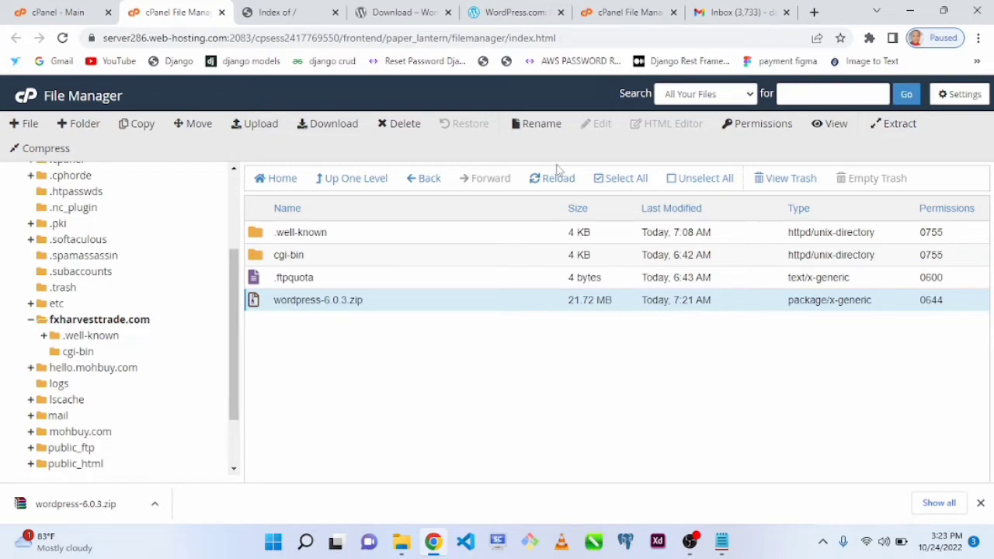
- Extract wordpress-6.0.3.zip into /fxharvesttrade.com and dismiss the extraction results
click(894, 134)
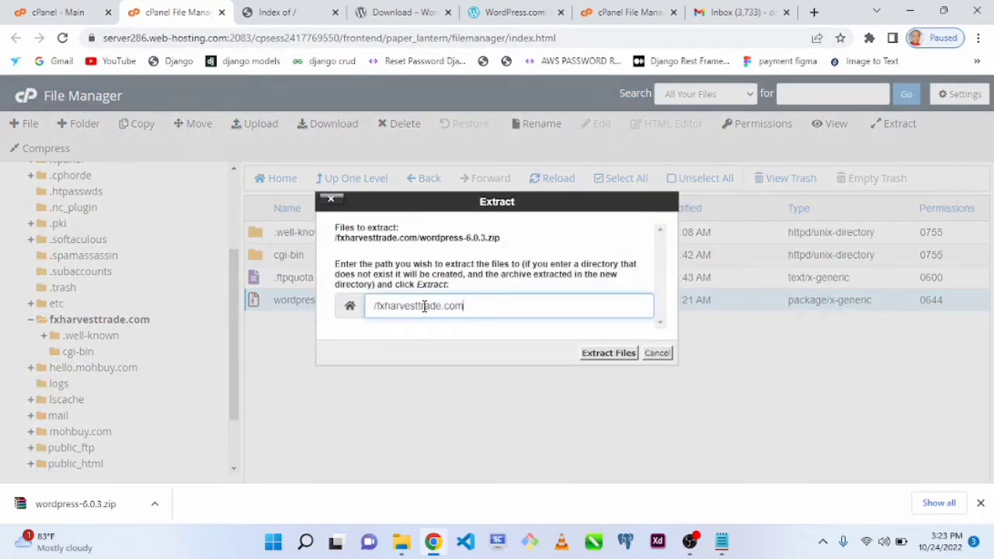
click(595, 357)
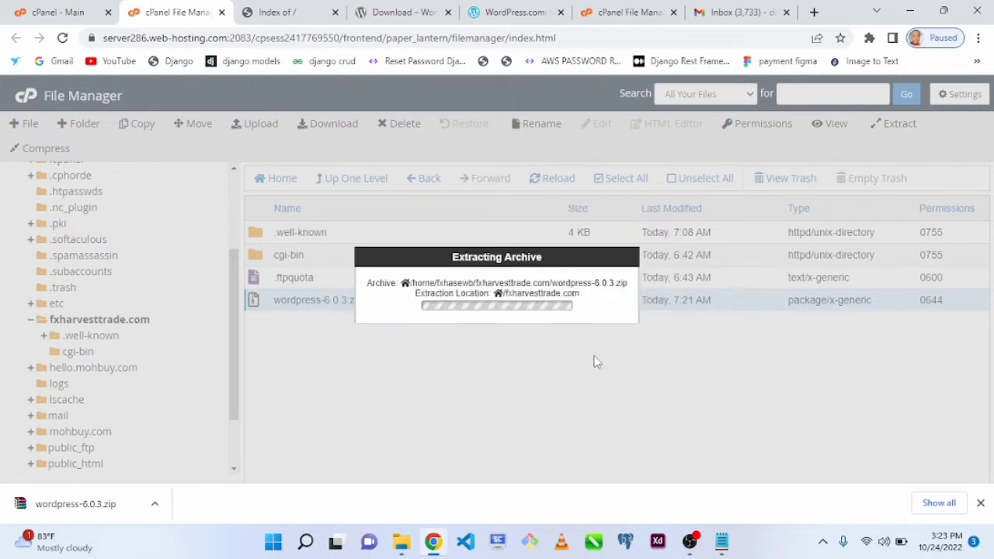
click(285, 14)
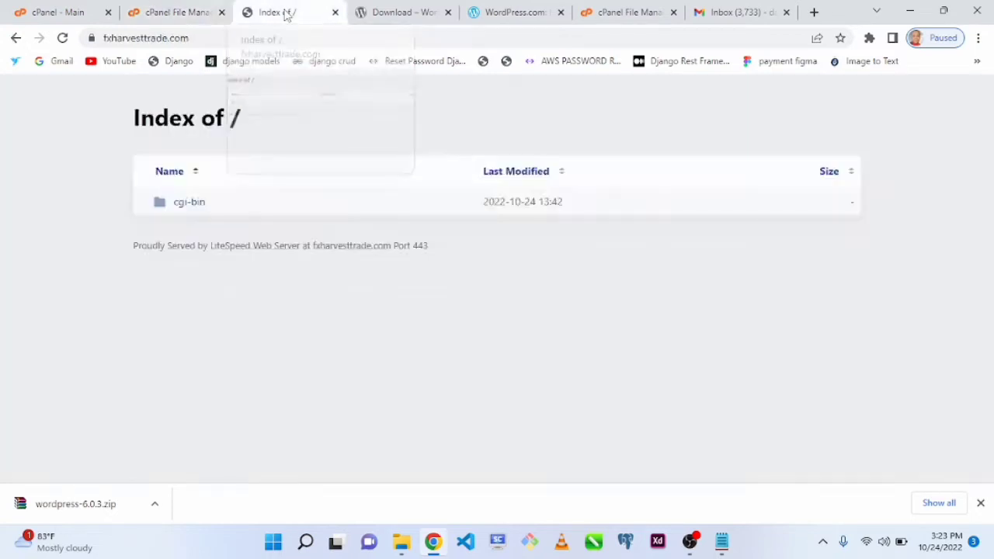
click(151, 37)
click(196, 7)
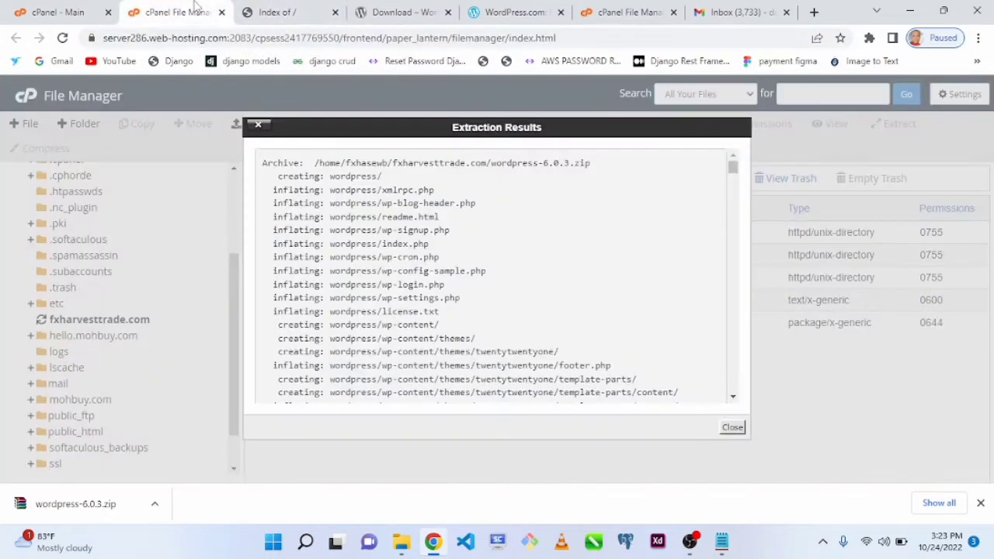
click(733, 427)
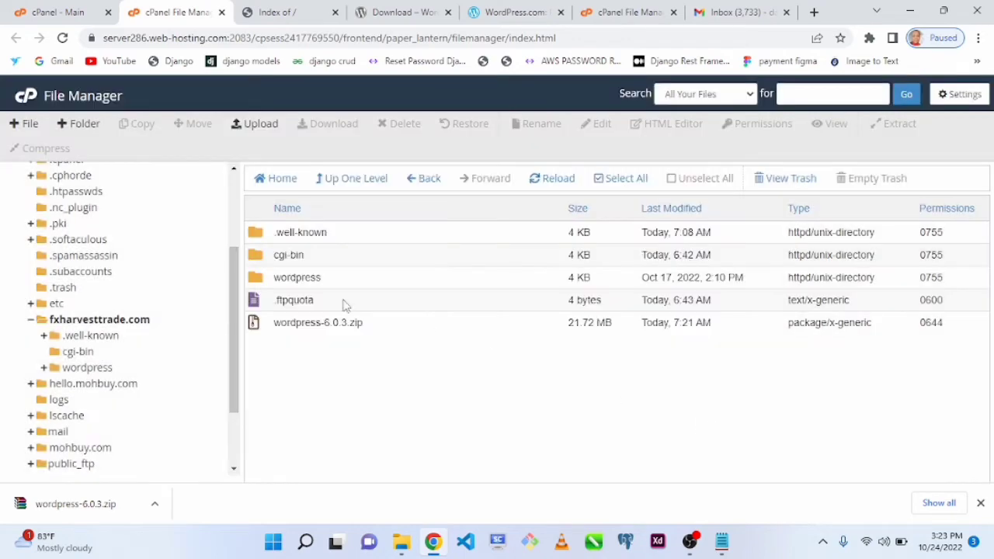
- Look inside the extracted wordpress folder, and return to the fxharvesttrade.com folder
double_click(256, 284)
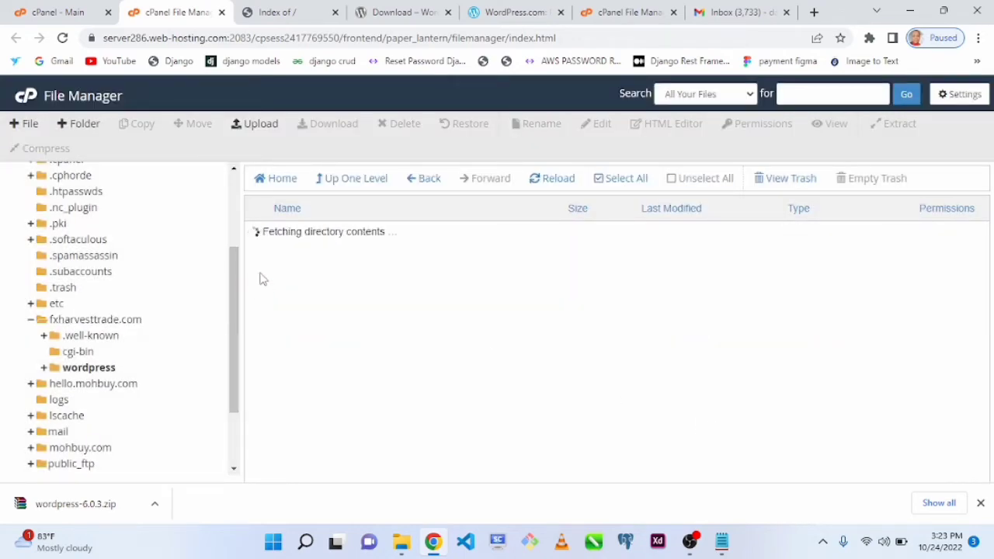
click(261, 236)
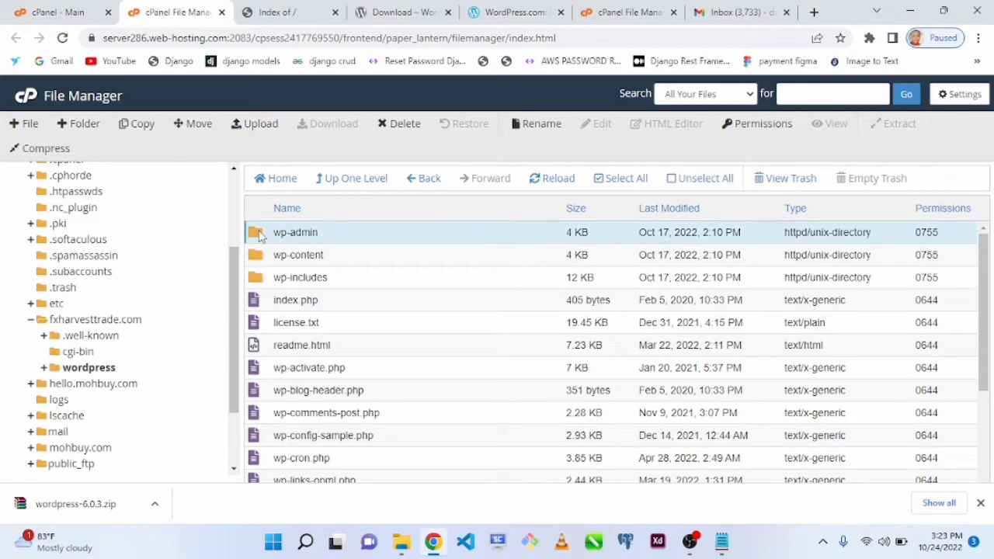
click(424, 177)
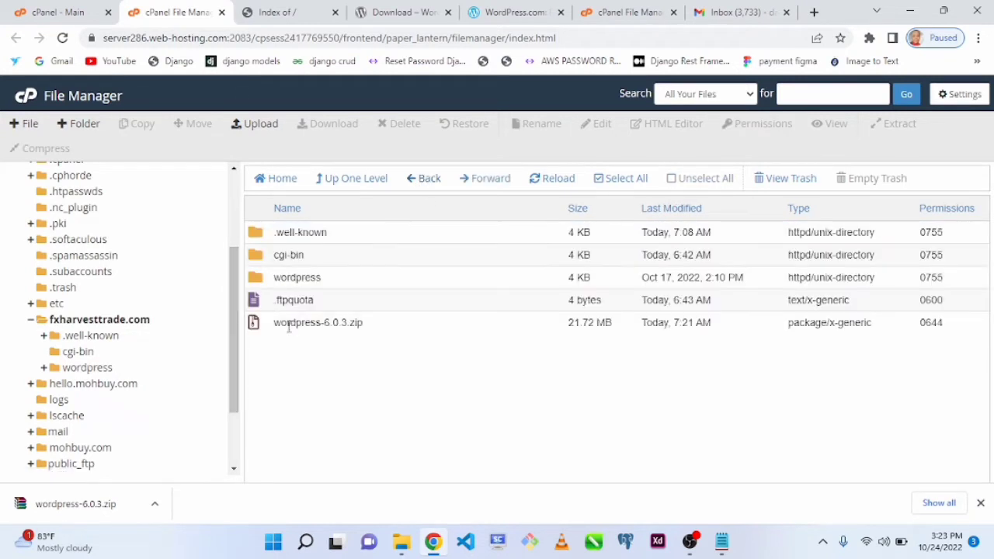
- Move all files and folders from the wordpress folder to /fxharvesttrade.com/ and display that destination folder
click(255, 280)
double_click(256, 284)
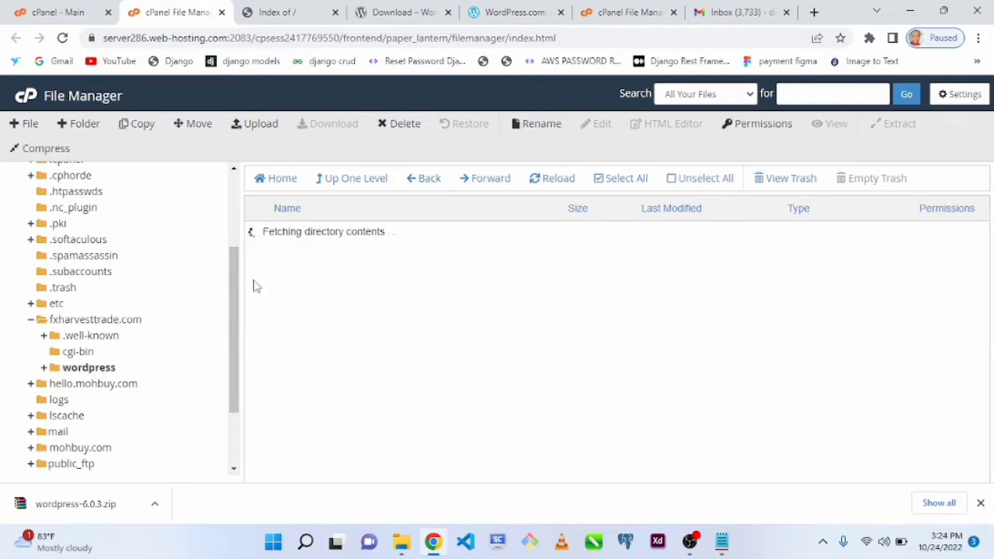
click(257, 237)
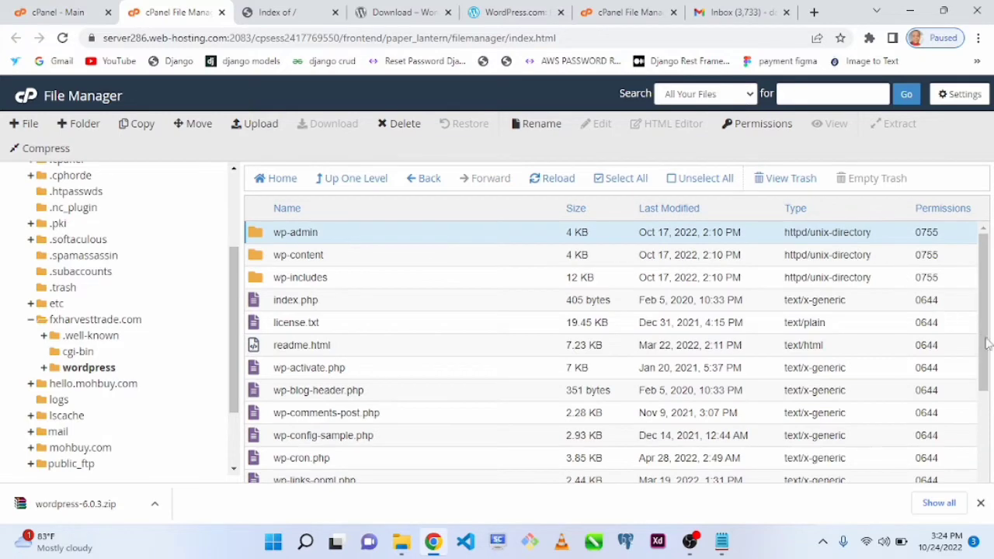
drag(987, 344, 990, 464)
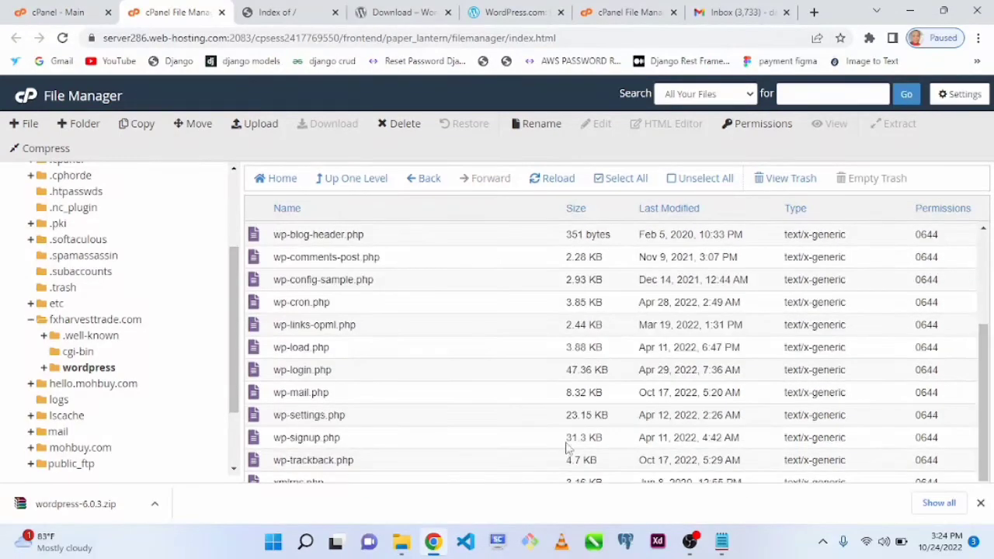
key(ctrl+a)
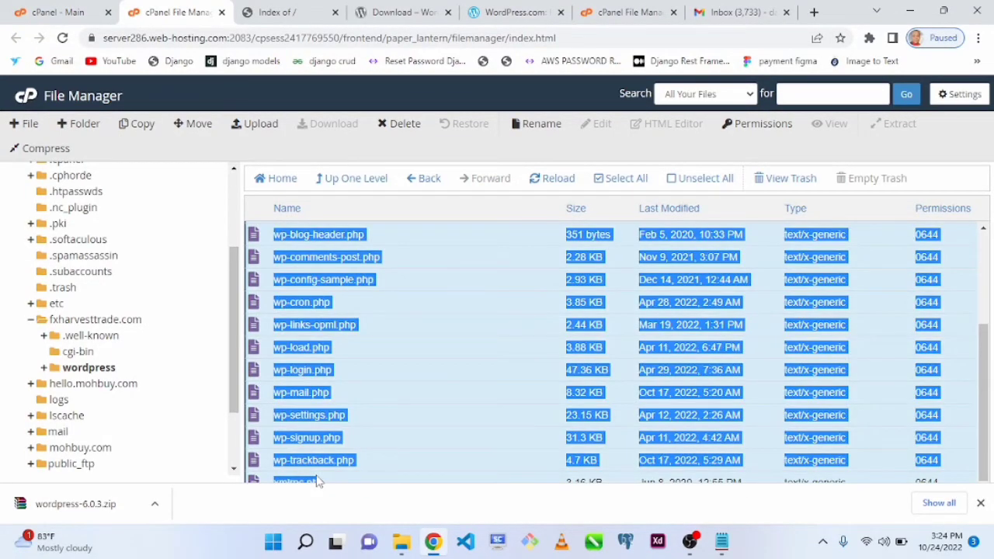
click(600, 182)
click(671, 178)
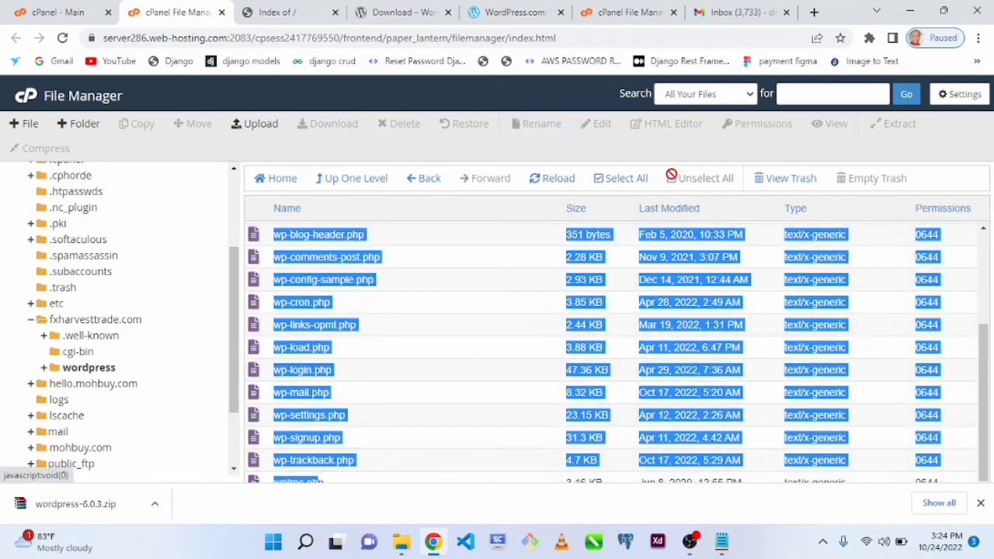
click(599, 180)
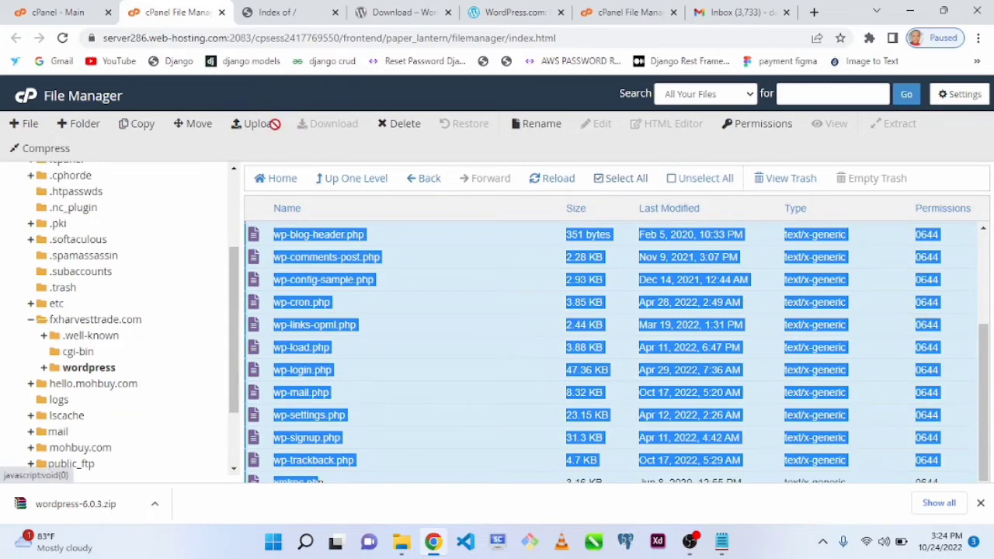
click(199, 126)
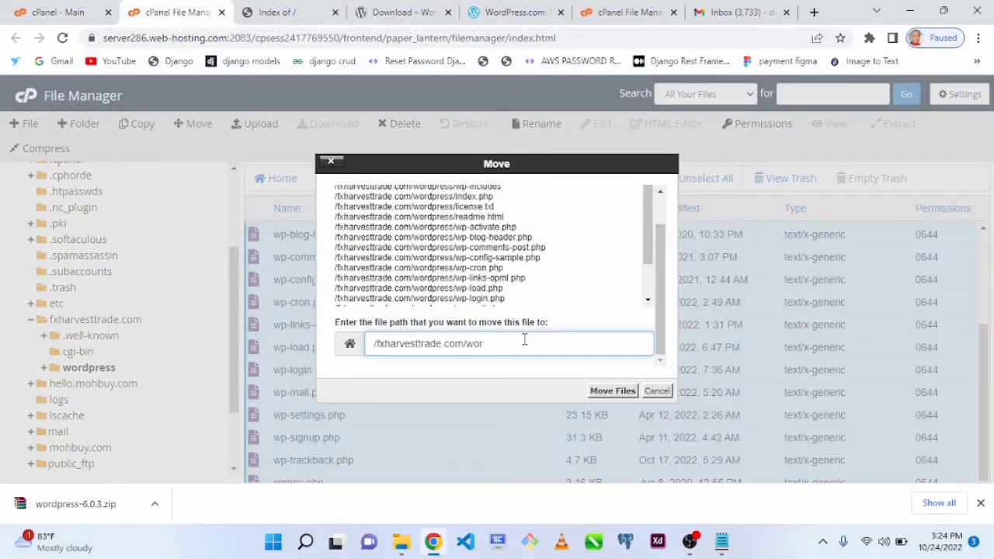
click(601, 390)
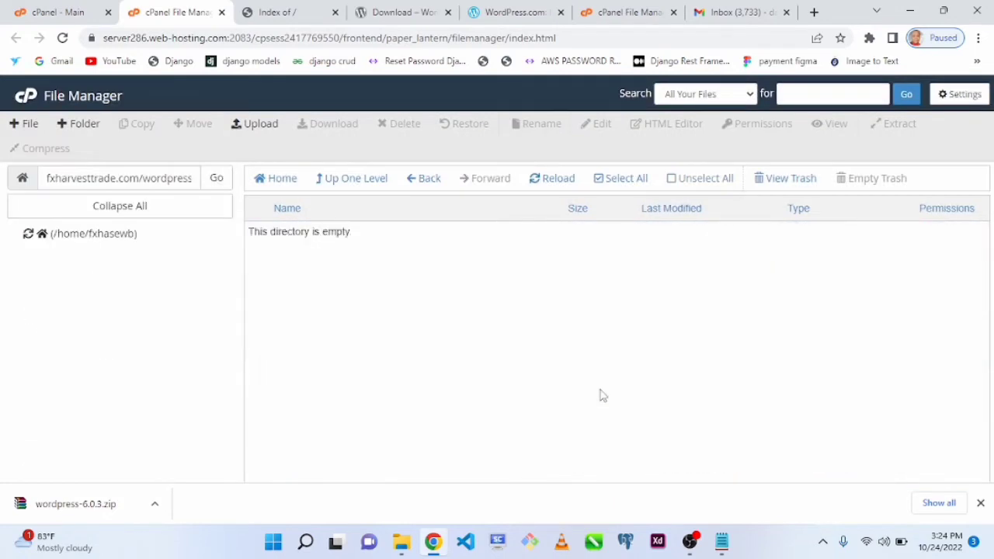
click(416, 186)
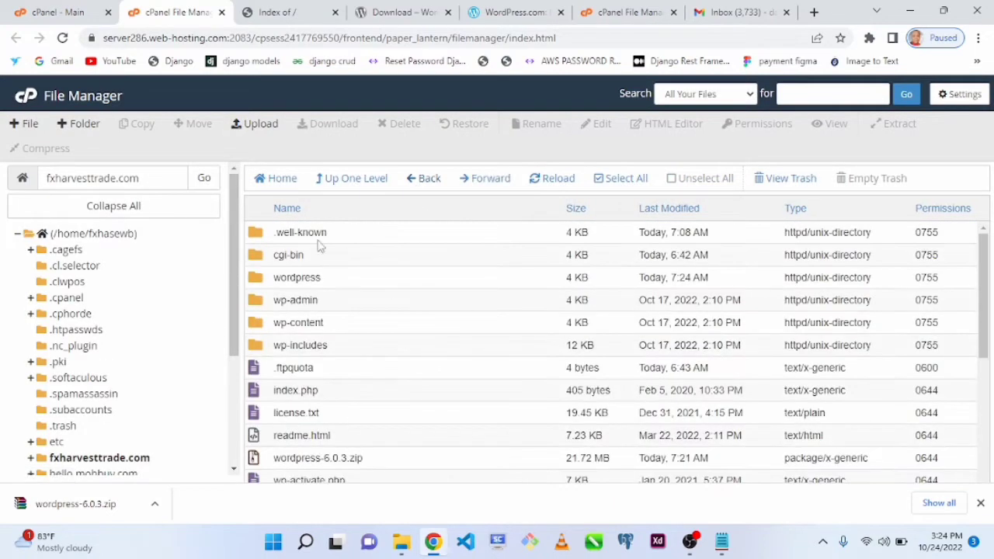
- Reload fxharvesttrade.com to start the WordPress setup and continue with English (United States) as the language
click(275, 13)
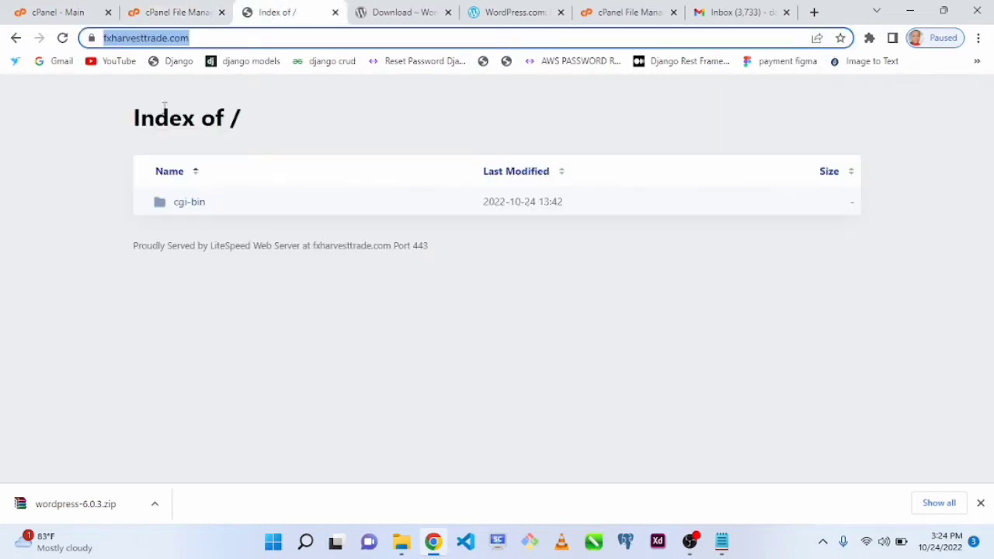
key(Return)
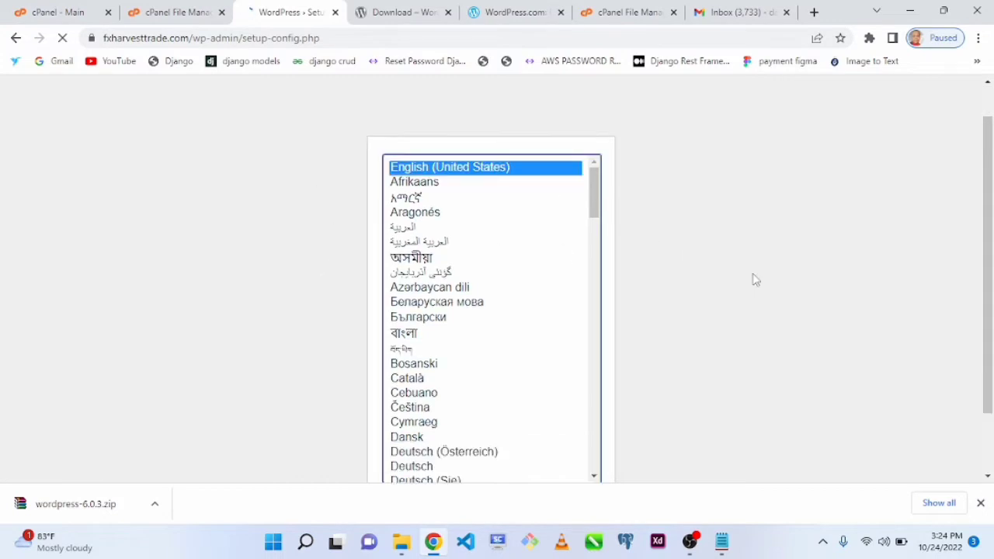
scroll(757, 279, down, 2)
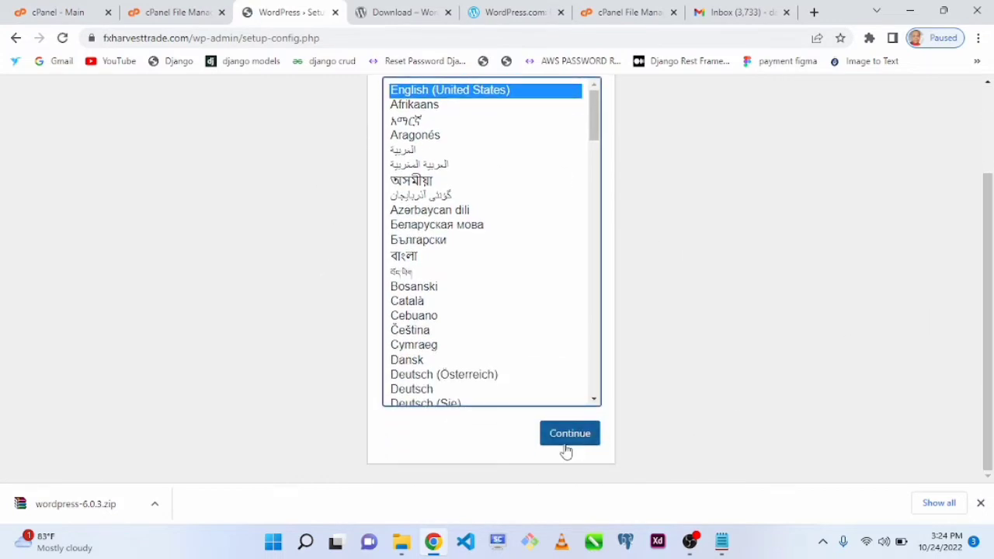
scroll(971, 164, up, 2)
scroll(963, 256, down, 2)
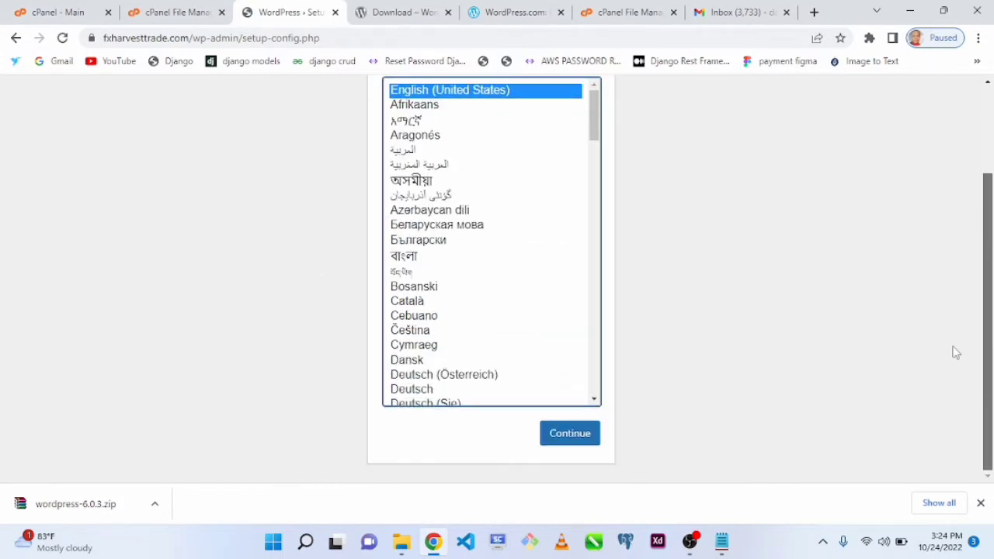
click(570, 436)
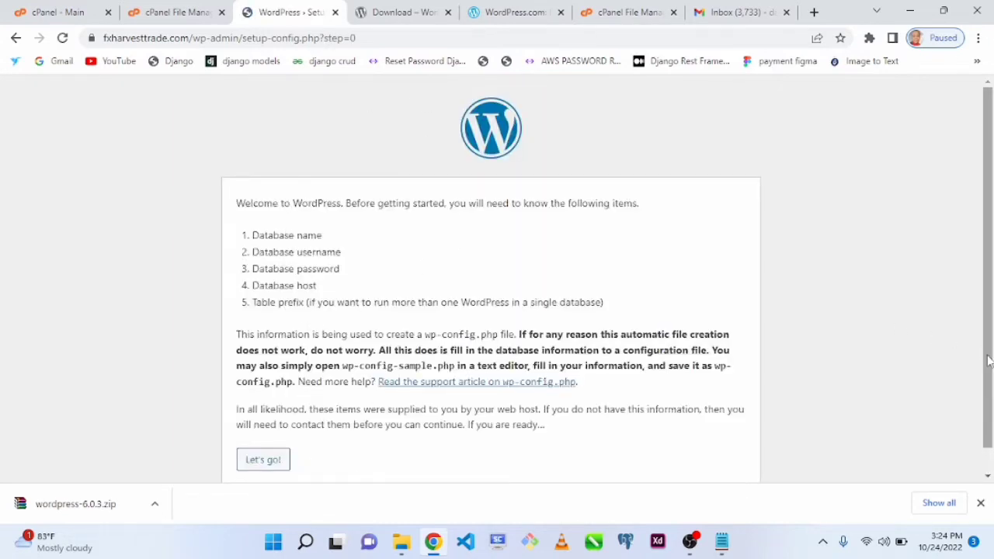
- Read through the database details required on the WordPress welcome page, from database name to database host
scroll(989, 362, down, 1)
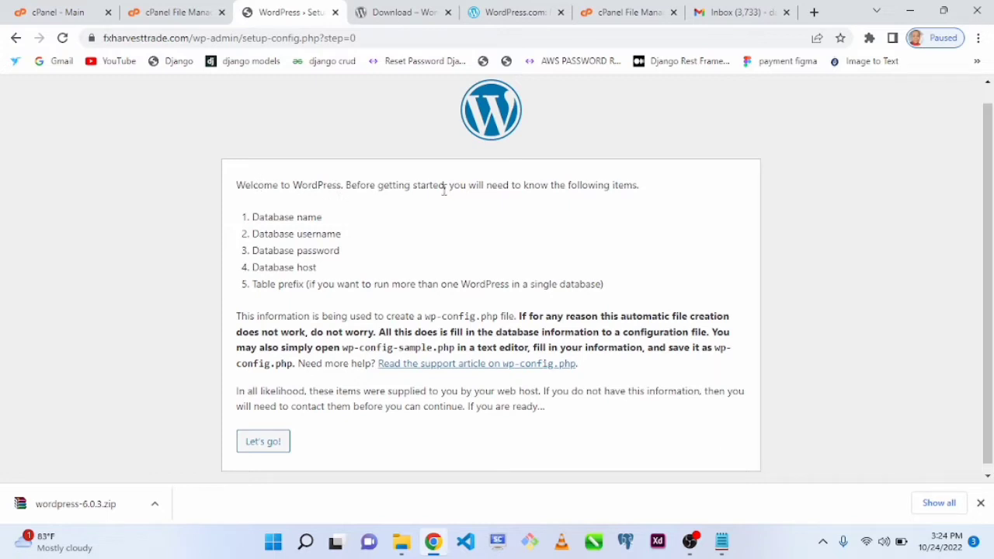
drag(253, 217, 344, 224)
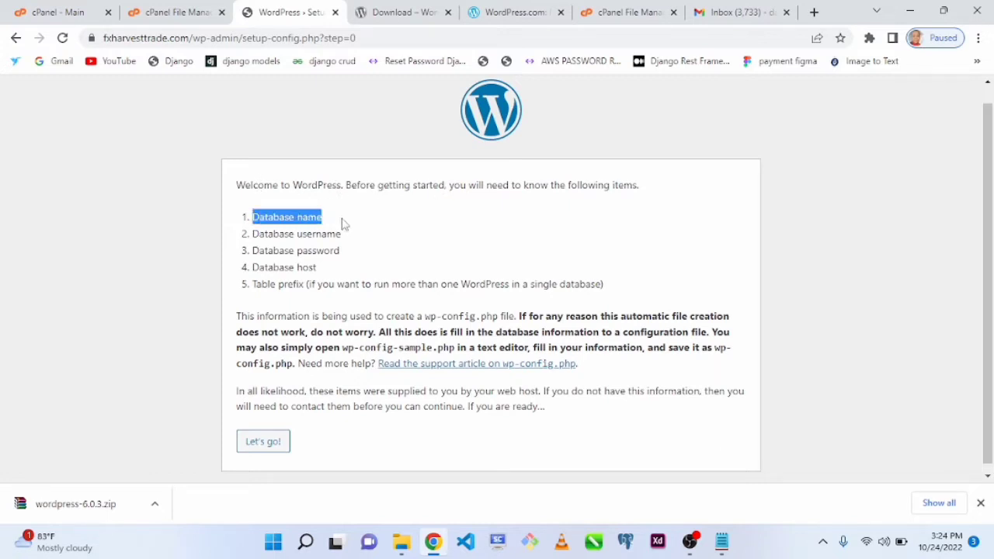
drag(253, 236, 345, 243)
drag(253, 252, 354, 257)
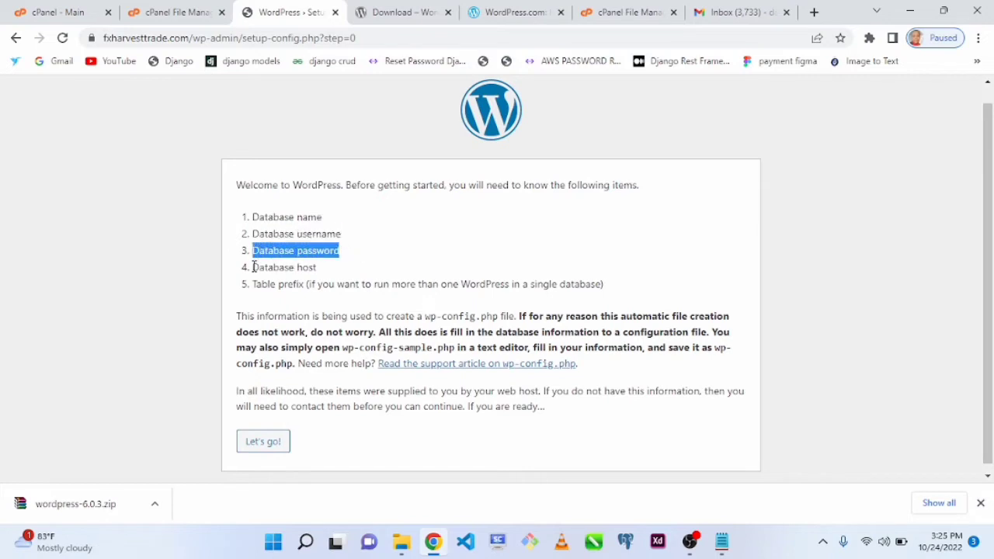
drag(254, 267, 339, 270)
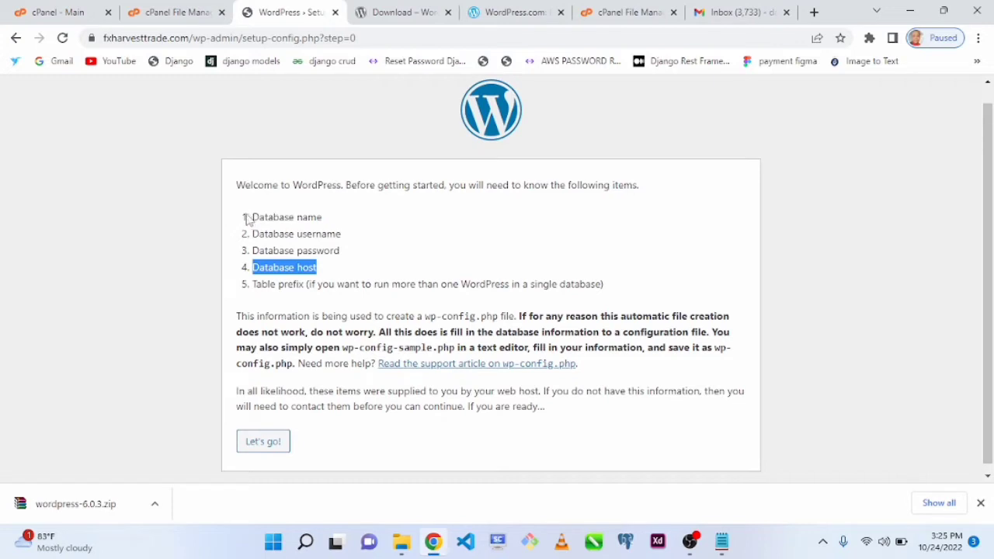
- Copy the four database item labels, from Database name to Database host, into Notepad in place of its existing text
drag(247, 220, 364, 271)
key(ctrl+c)
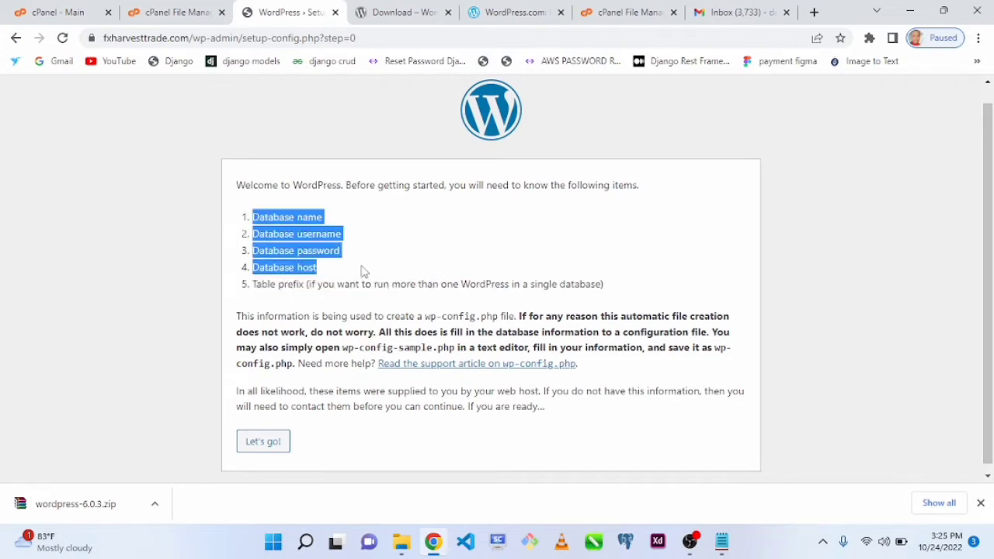
click(722, 541)
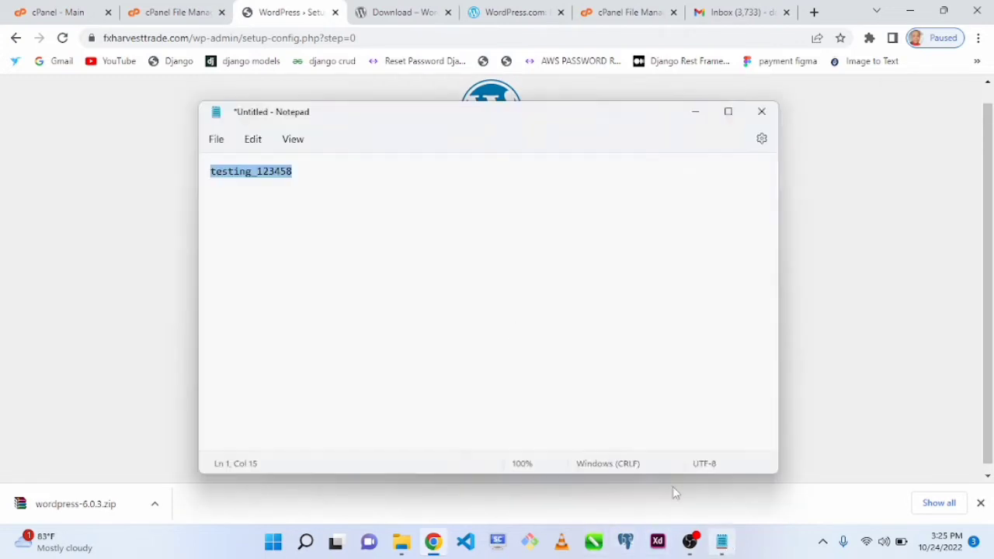
key(ctrl+v)
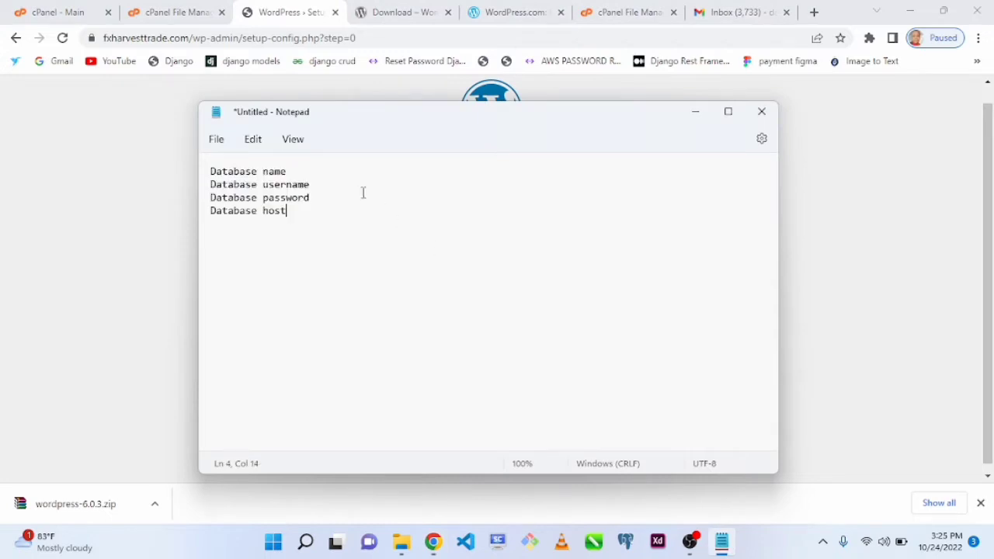
key(ctrl+BackSpace)
key(ctrl+BackSpace)
key(ctrl+BackSpace)
key(ctrl+BackSpace)
key(ctrl+BackSpace)
key(ctrl+BackSpace)
key(ctrl+BackSpace)
key(ctrl+BackSpace)
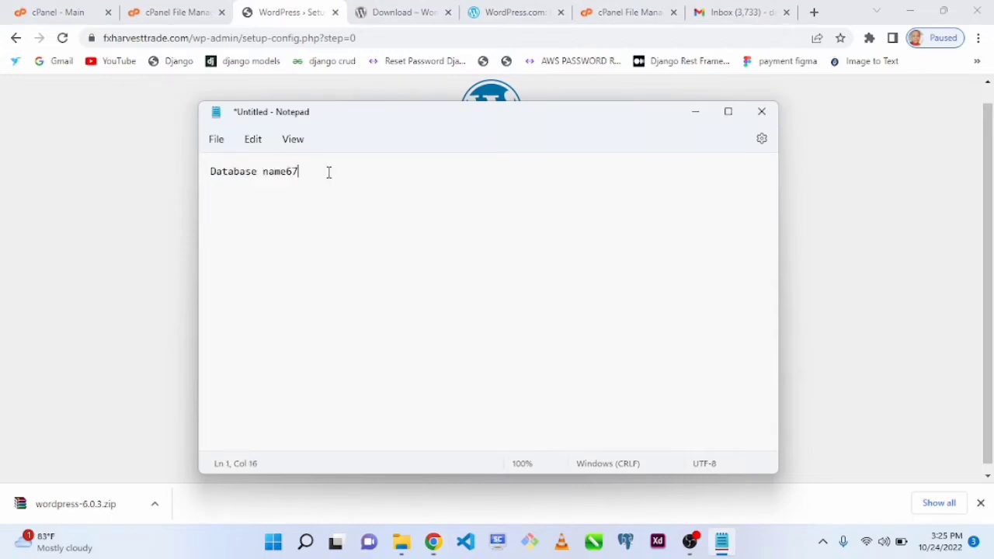
key(BackSpace)
key(BackSpace)
key(BackSpace)
key(BackSpace)
key(BackSpace)
key(BackSpace)
key(BackSpace)
key(BackSpace)
key(BackSpace)
key(BackSpace)
key(BackSpace)
key(BackSpace)
key(BackSpace)
key(BackSpace)
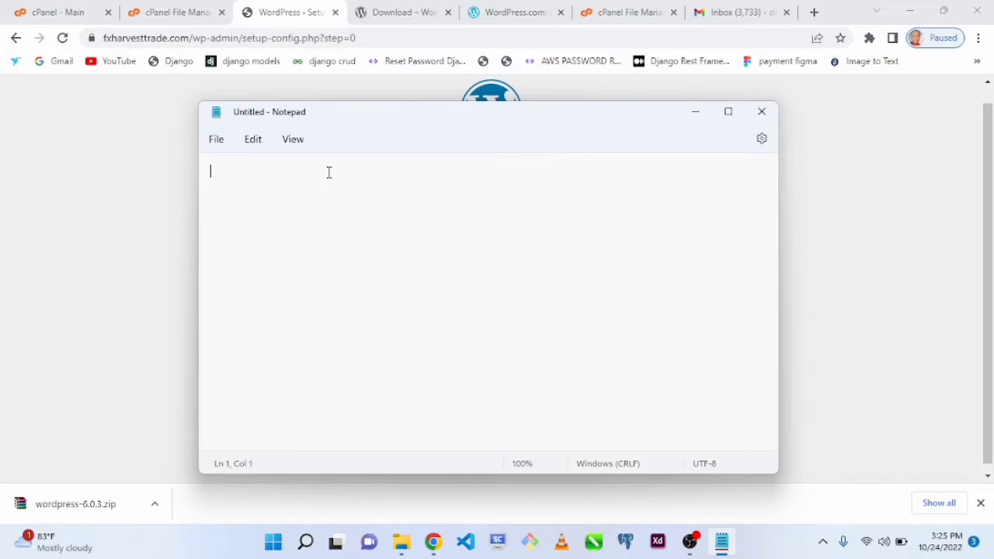
key(ctrl+v)
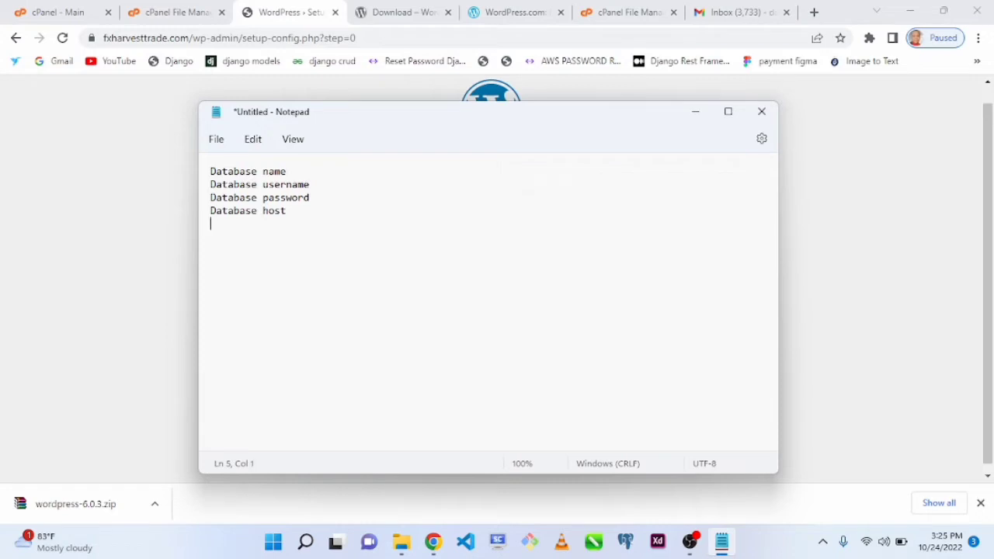
- Return to the WordPress setup in Chrome, open the database connection details form and select the Database Name value
click(167, 208)
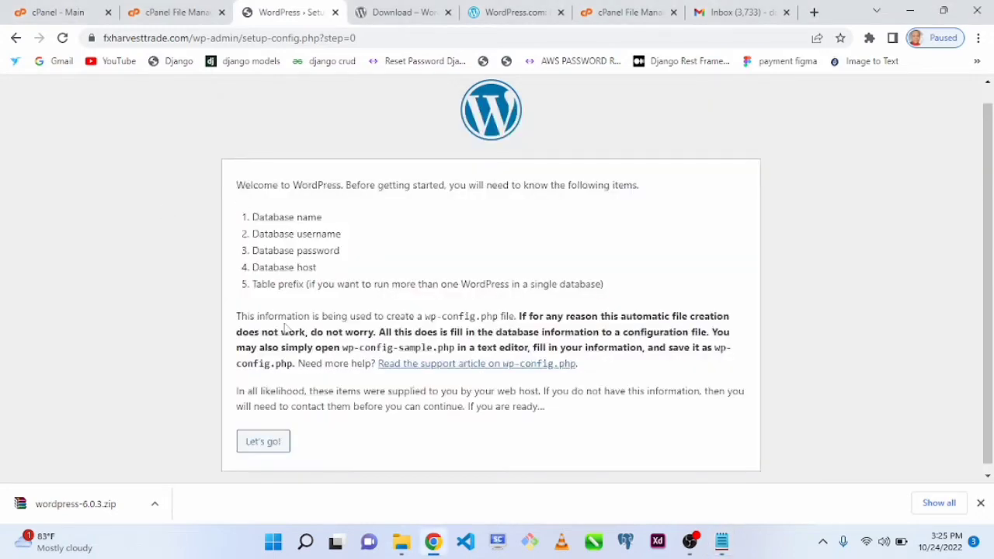
click(285, 449)
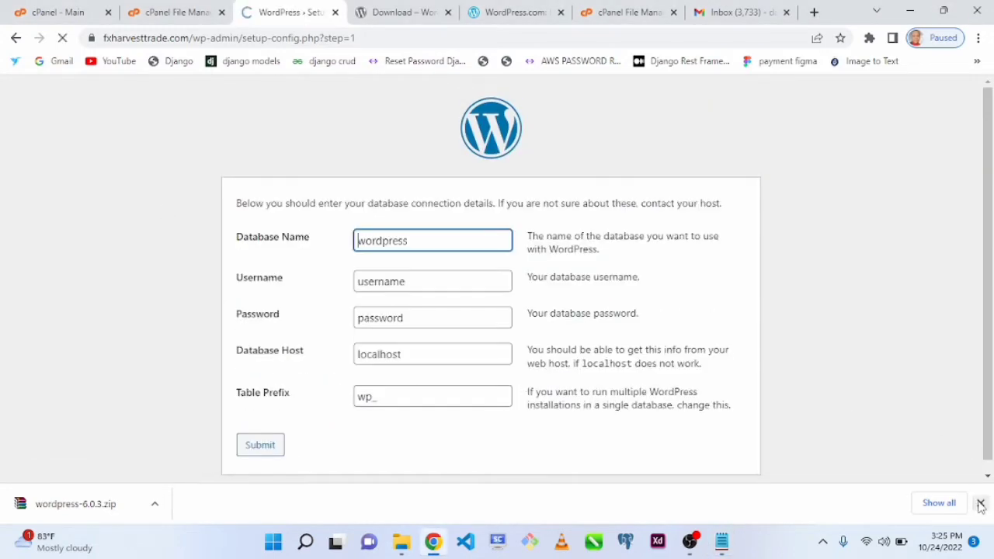
drag(484, 244, 246, 249)
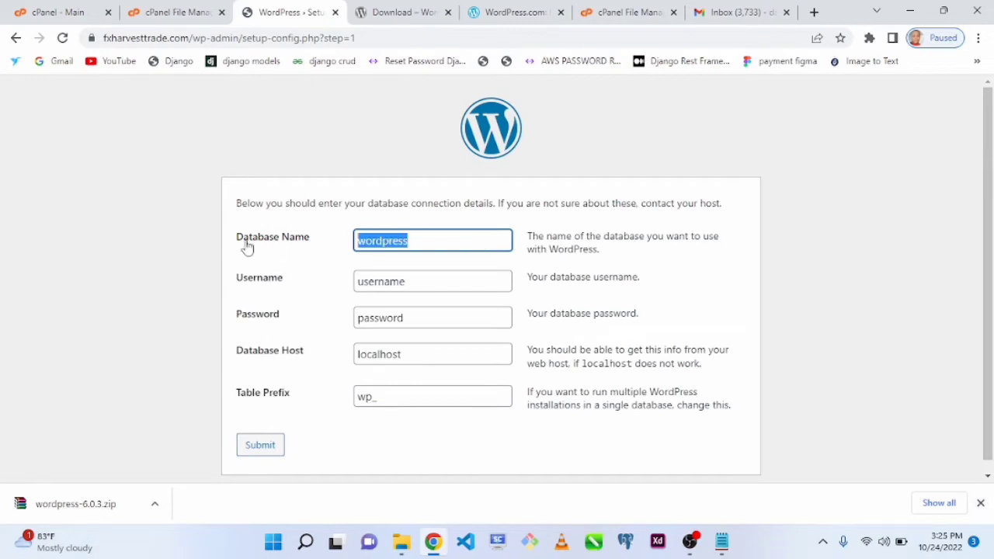
- Open MySQL Databases from the cPanel main page and create a new database named fxtrade
click(174, 13)
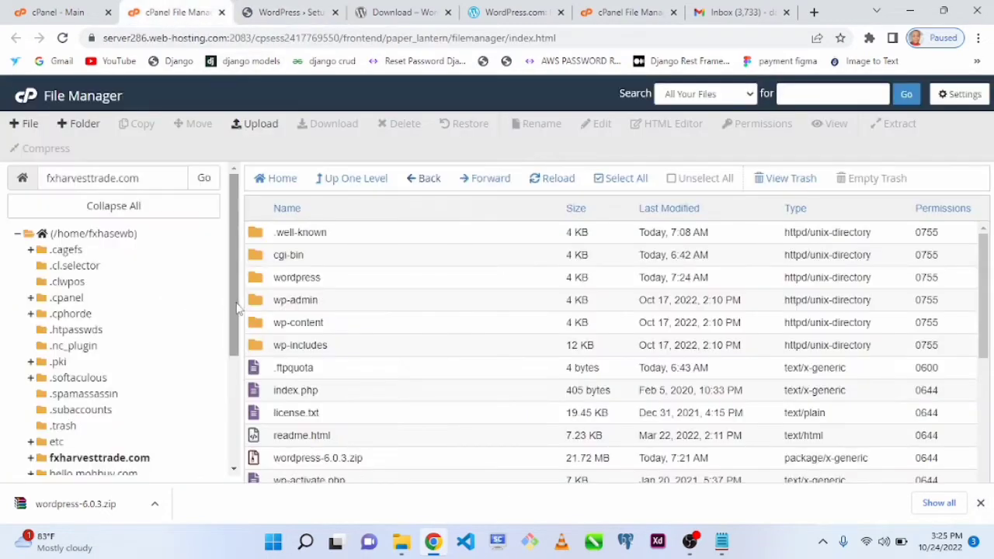
click(47, 10)
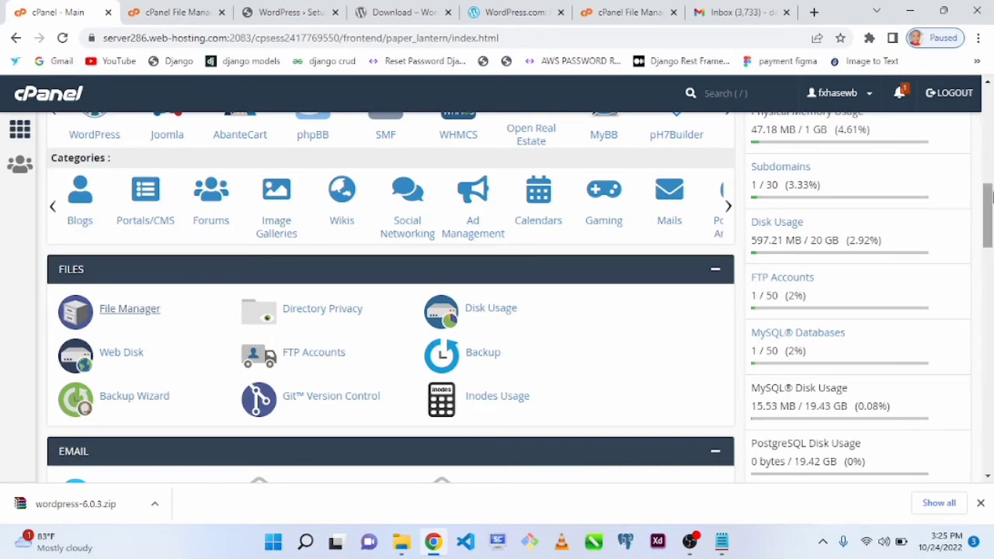
drag(989, 217, 989, 286)
click(310, 342)
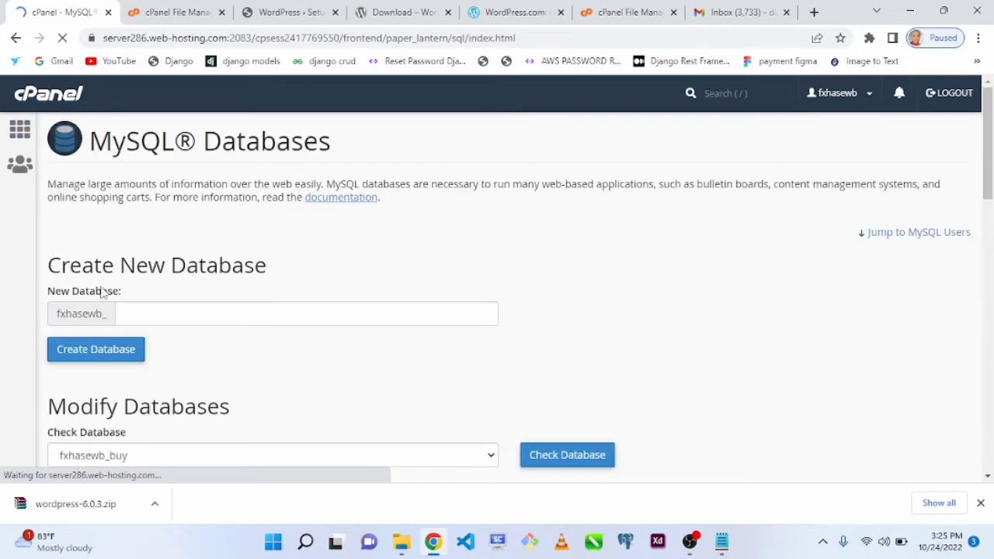
click(174, 309)
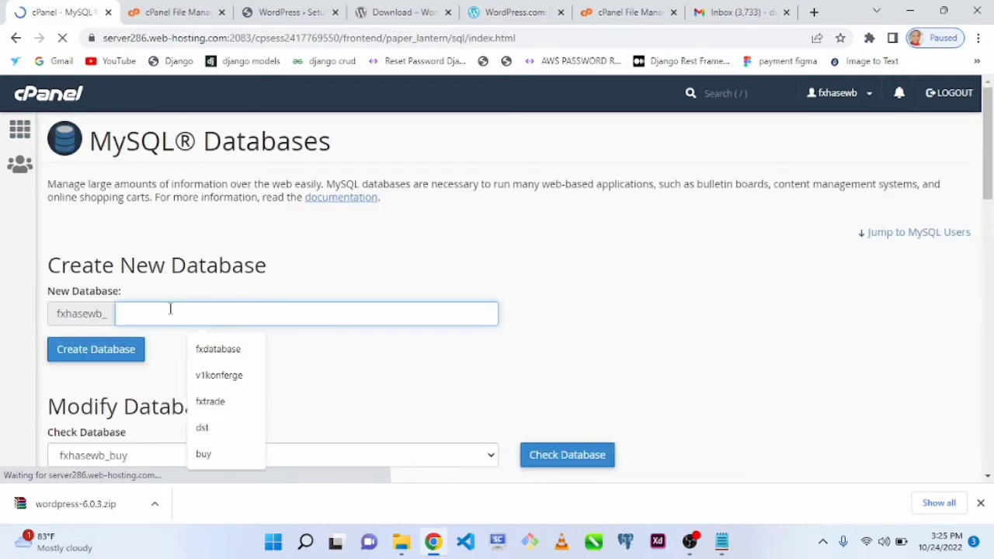
click(219, 404)
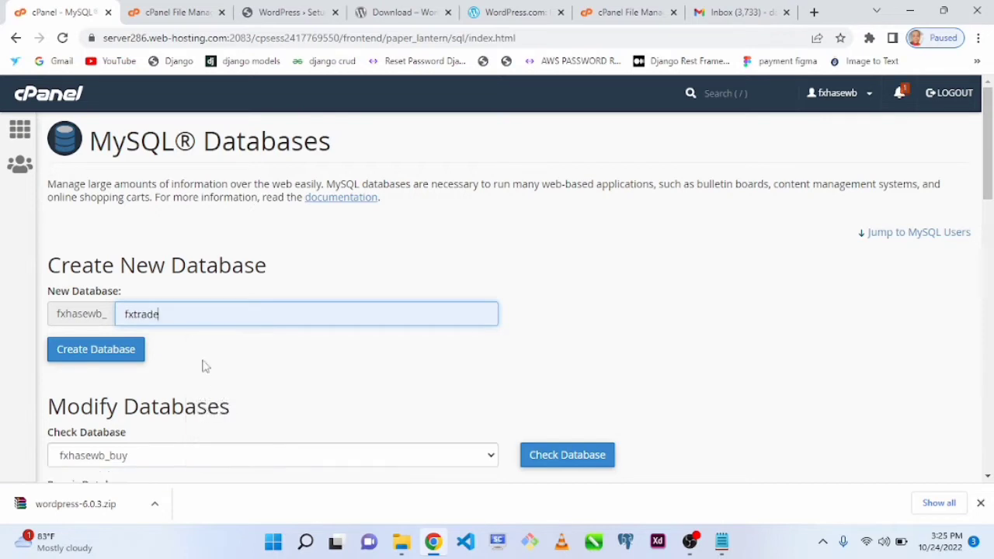
click(105, 351)
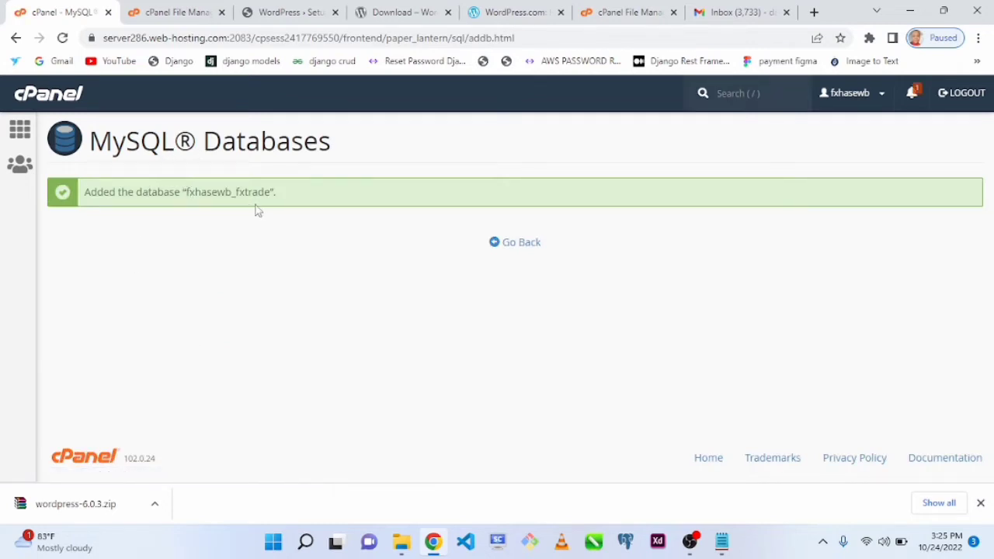
- Copy the full database name fxhasewb_fxtrade into Notepad after the Database name label, adding a colon, and return to Chrome
drag(188, 192, 270, 192)
key(ctrl+c)
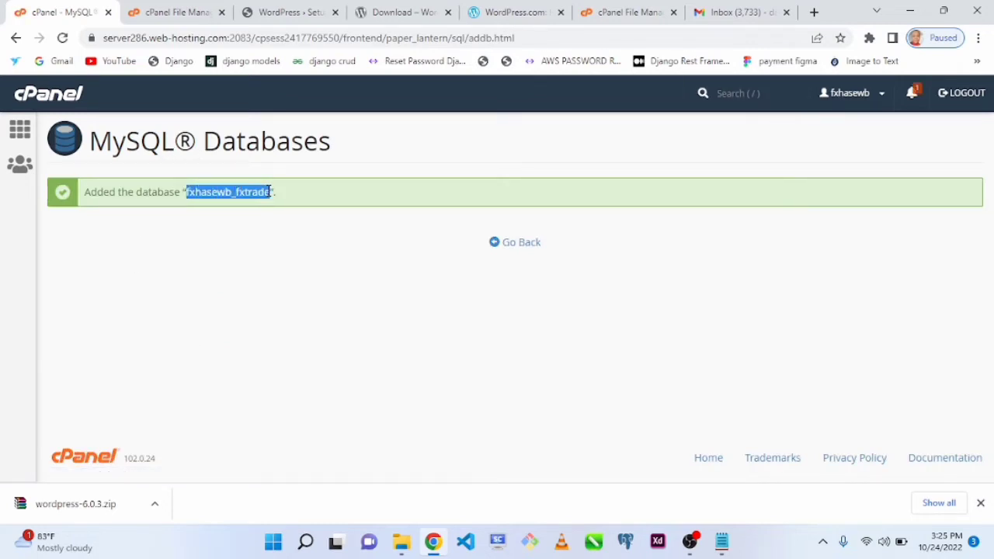
key(alt+Tab)
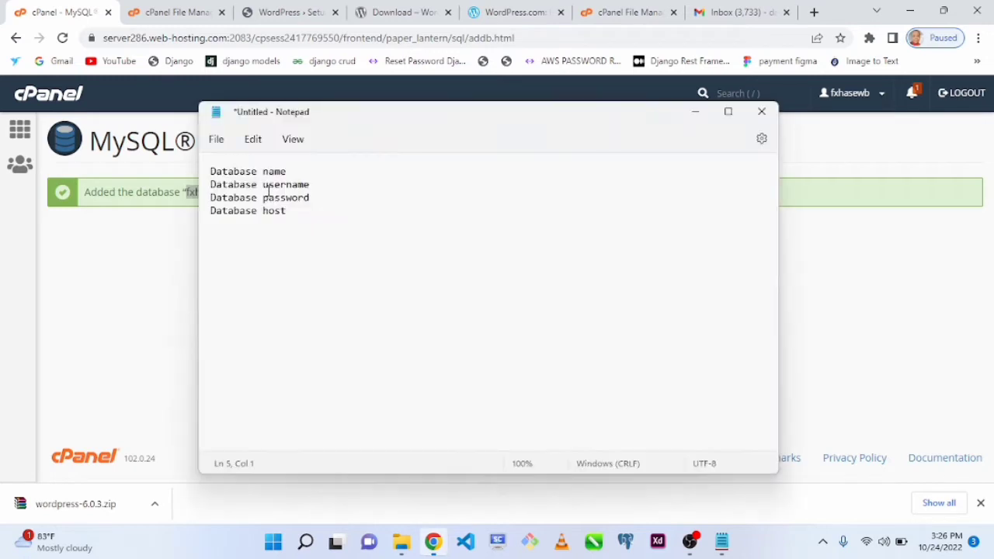
click(306, 175)
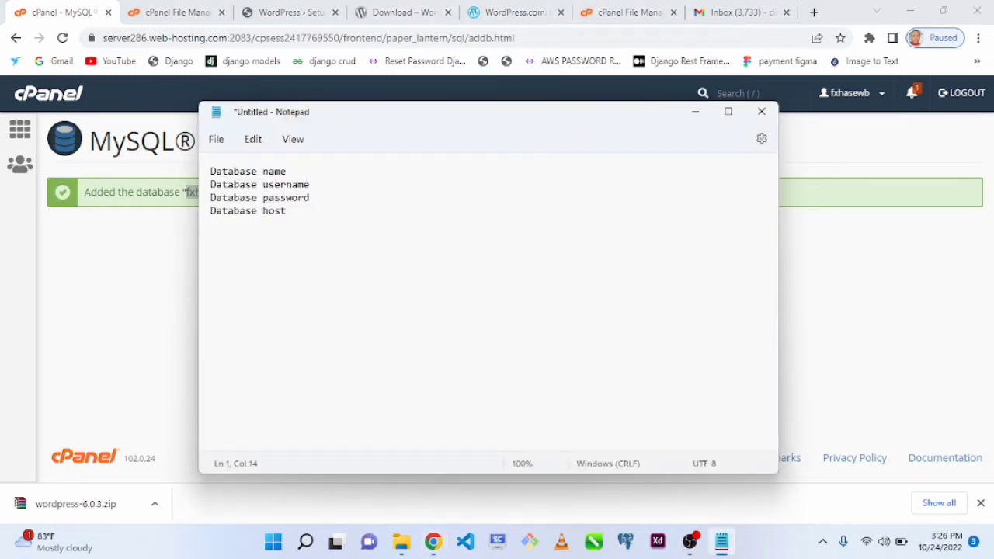
text(:)
key(ctrl+v)
click(145, 244)
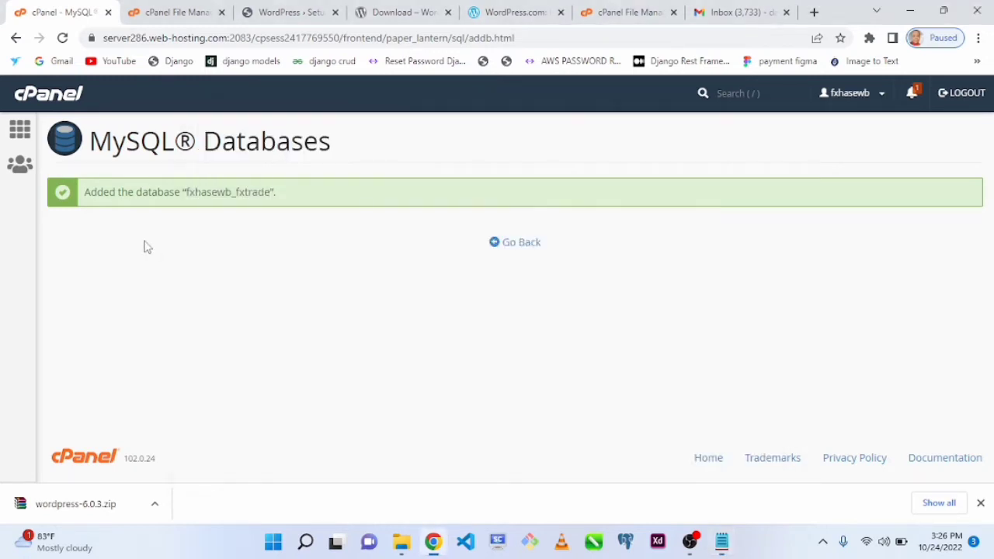
- Return to the MySQL Databases page and enter usertrade as the username for a new MySQL user
click(526, 250)
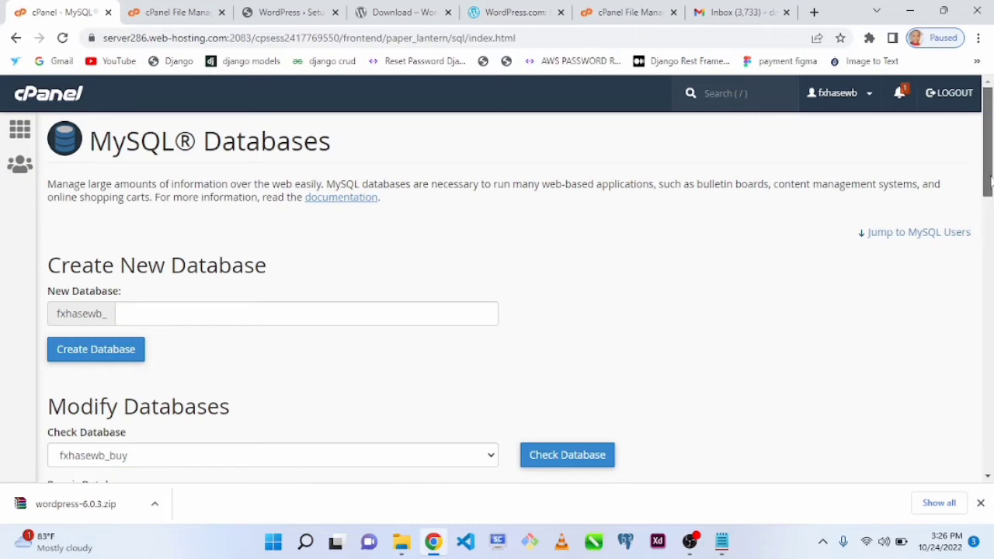
drag(988, 179, 989, 359)
click(205, 264)
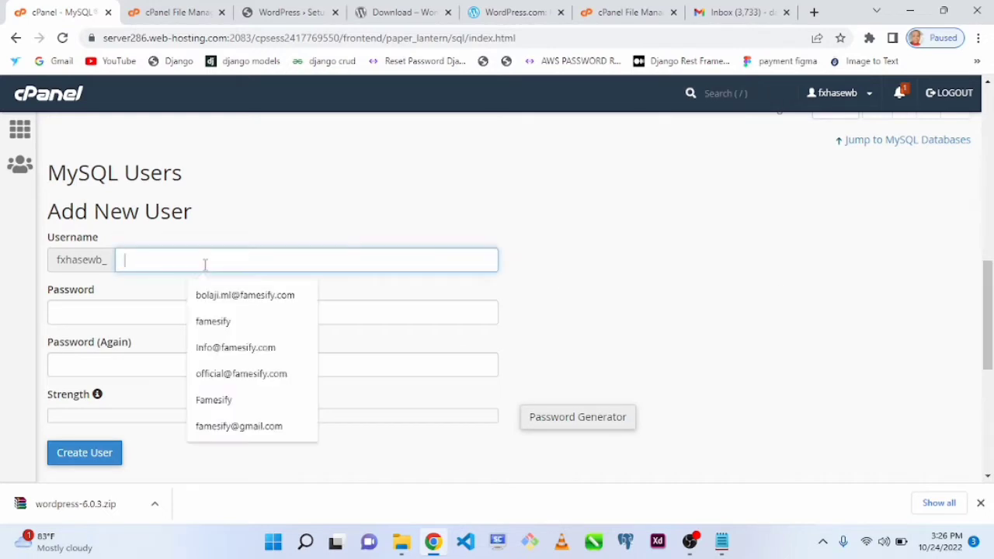
text(usertrade)
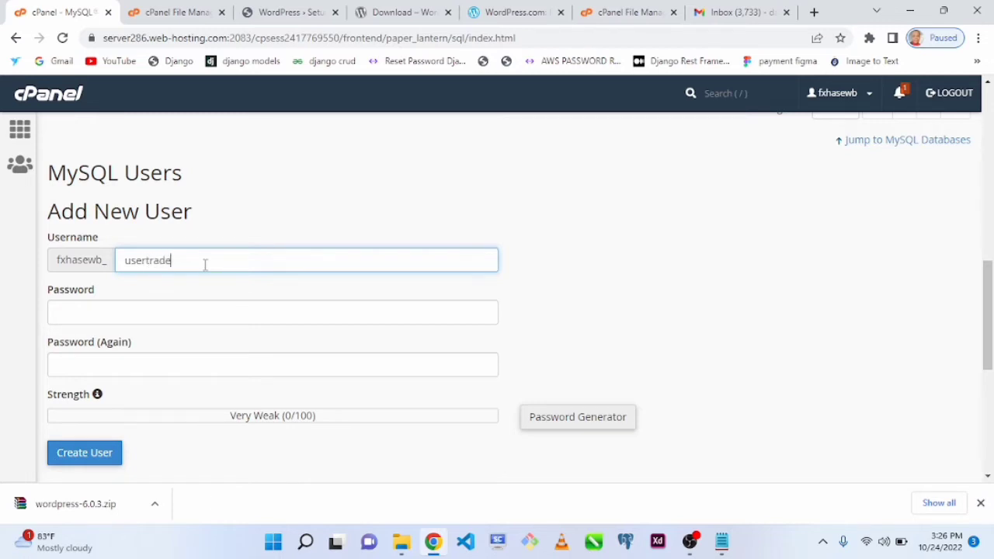
double_click(205, 264)
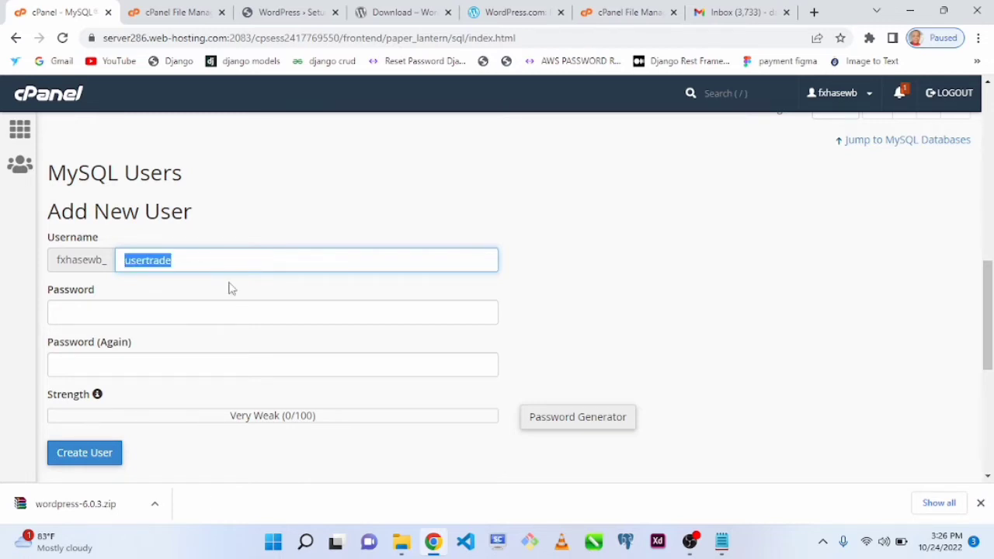
- Write a password for the database user on the line below Database host in Notepad and copy it
click(164, 306)
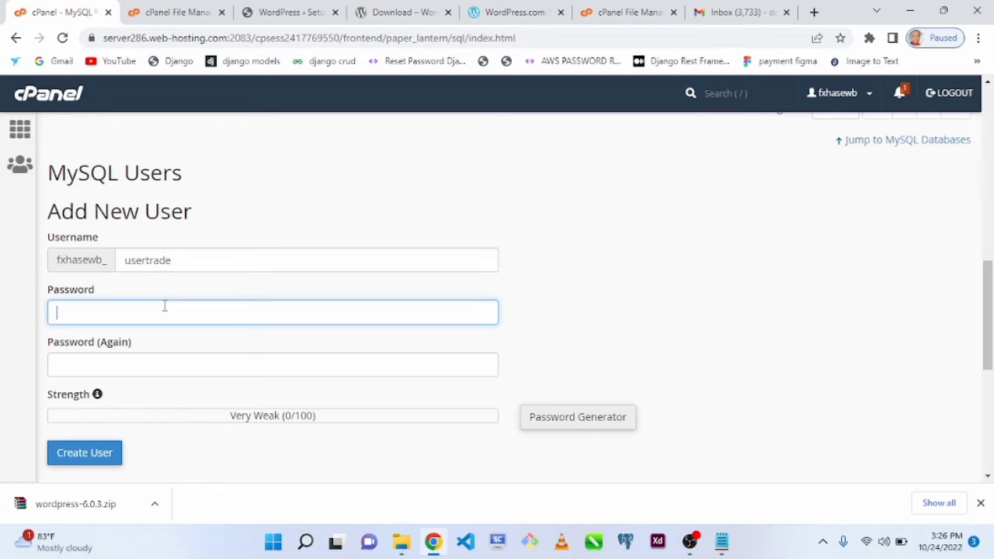
key(alt+Tab)
click(326, 246)
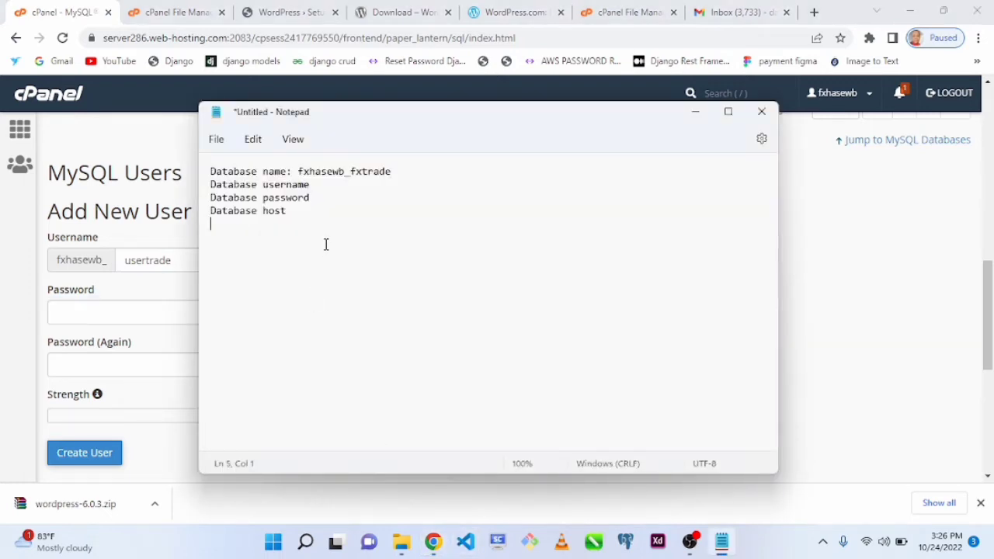
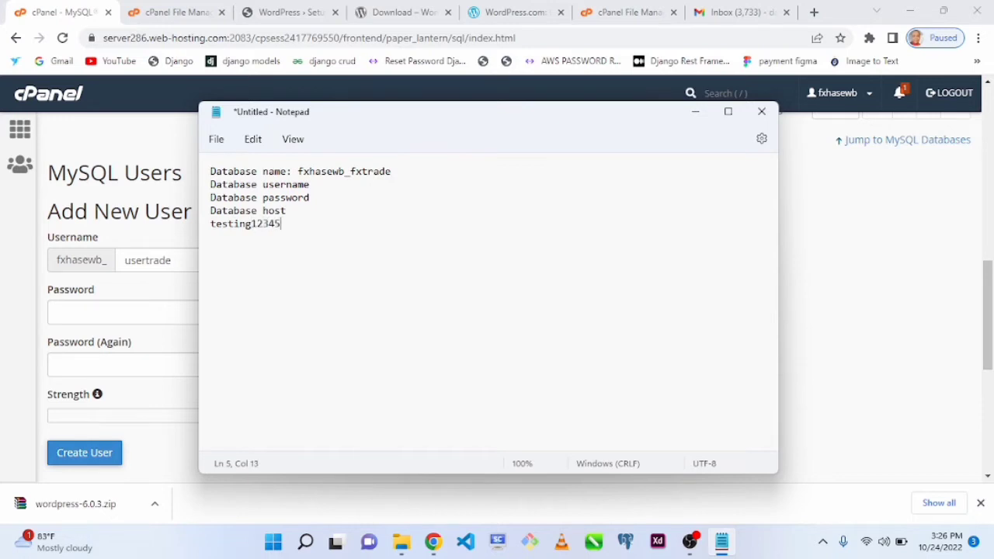
double_click(212, 224)
- Try the copied password in both password fields of the new MySQL user form
click(93, 311)
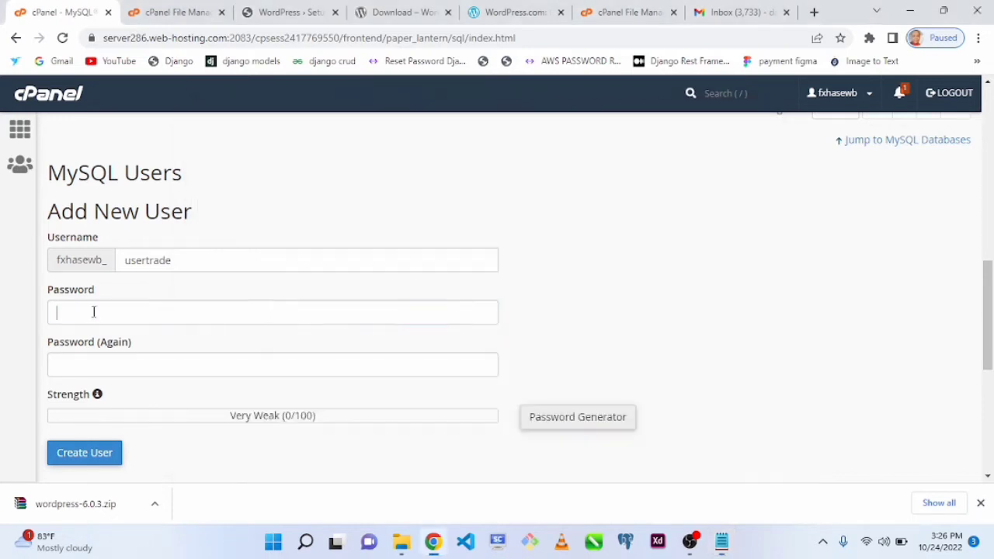
key(ctrl+v)
click(96, 364)
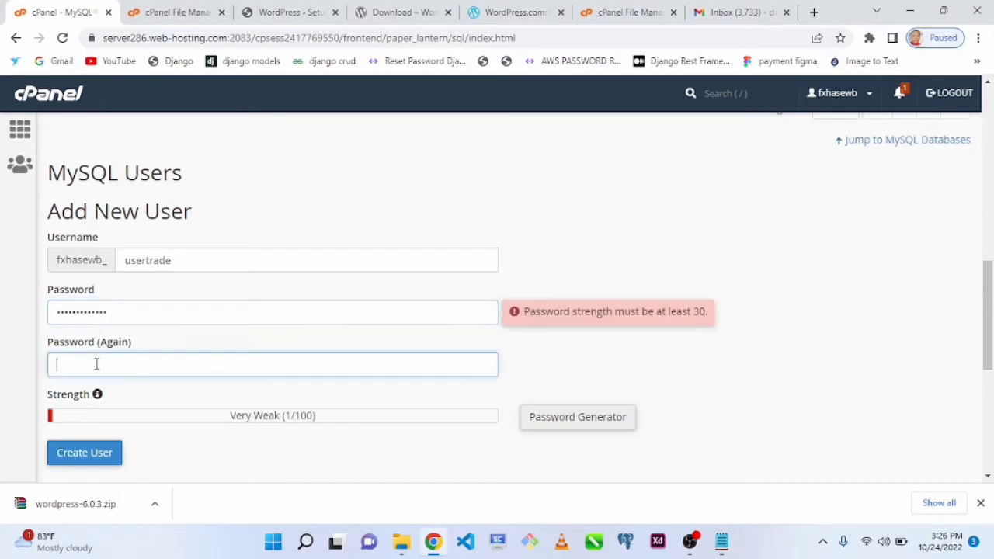
key(ctrl+v)
- Strengthen the password noted in Notepad by inserting a special character, and copy the revised password
key(alt+Tab)
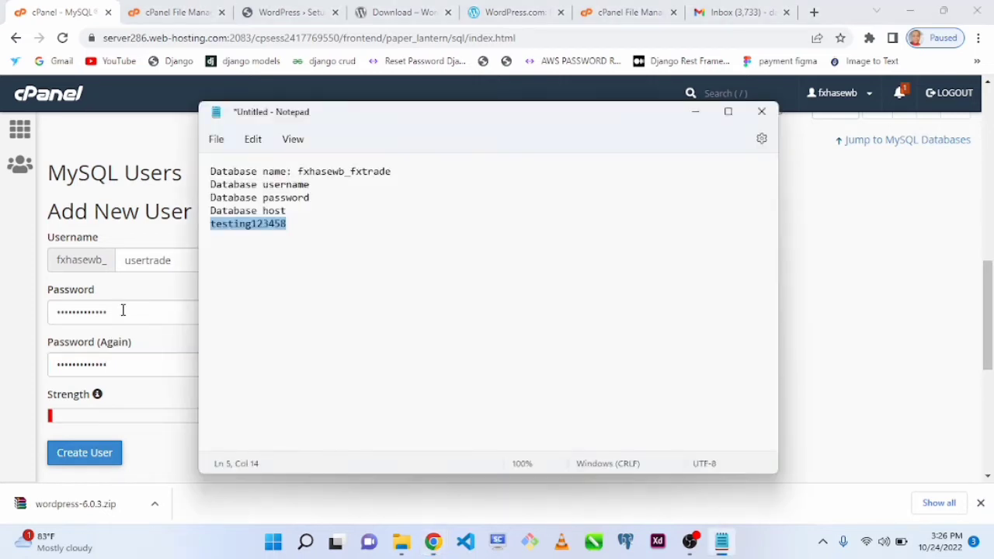
click(244, 223)
click(251, 225)
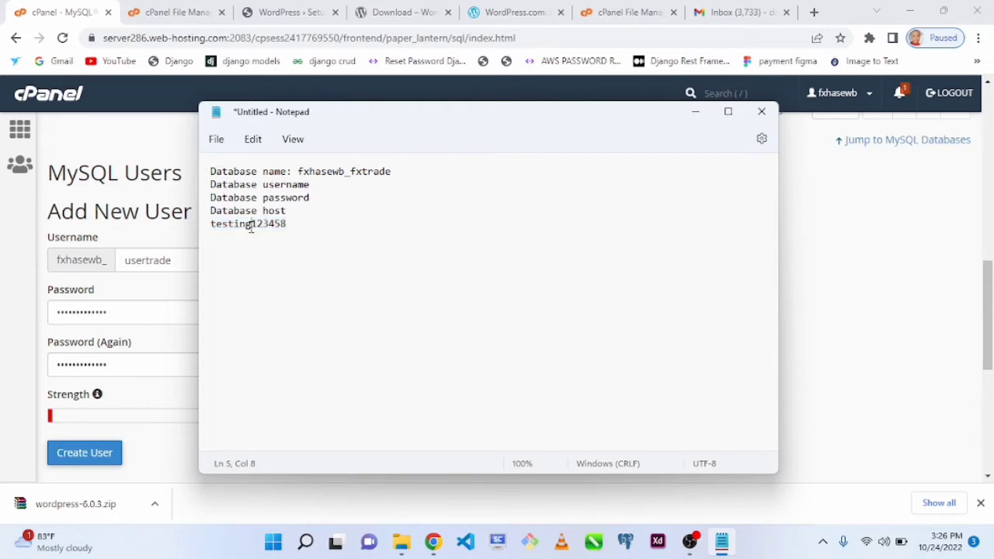
text(_)
drag(294, 226, 186, 224)
- Replace both password entries with the revised password and create the MySQL user usertrade
drag(163, 308, 52, 314)
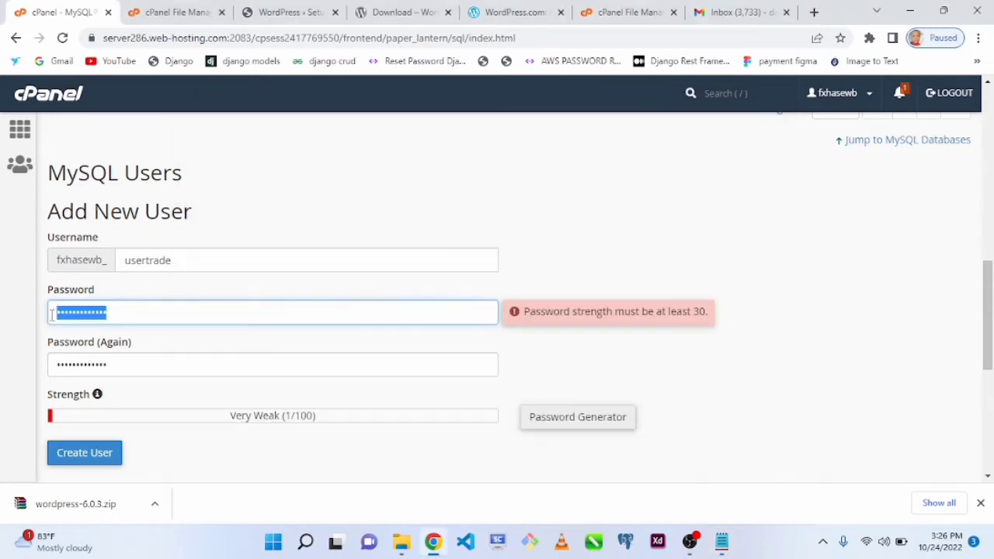
key(ctrl+v)
drag(166, 366, 33, 367)
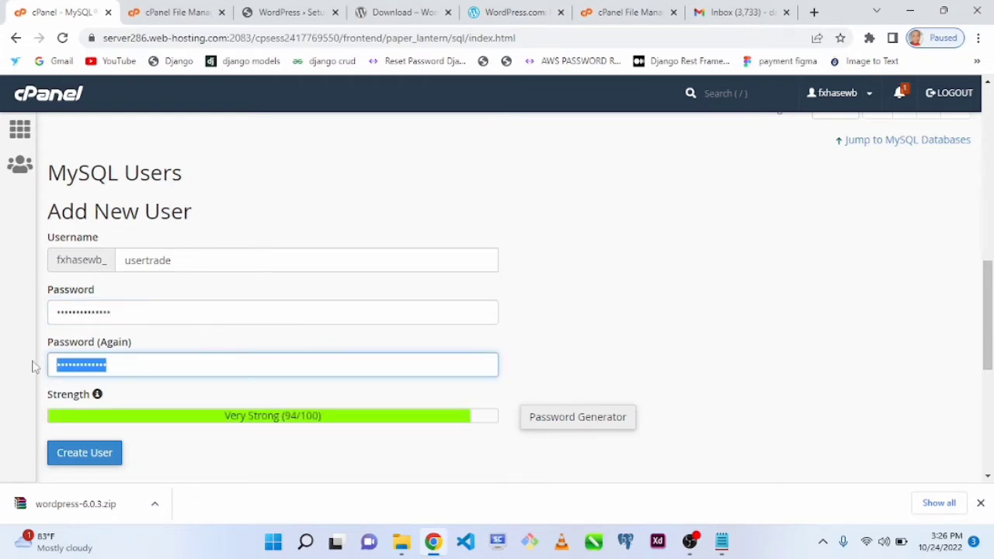
key(ctrl+v)
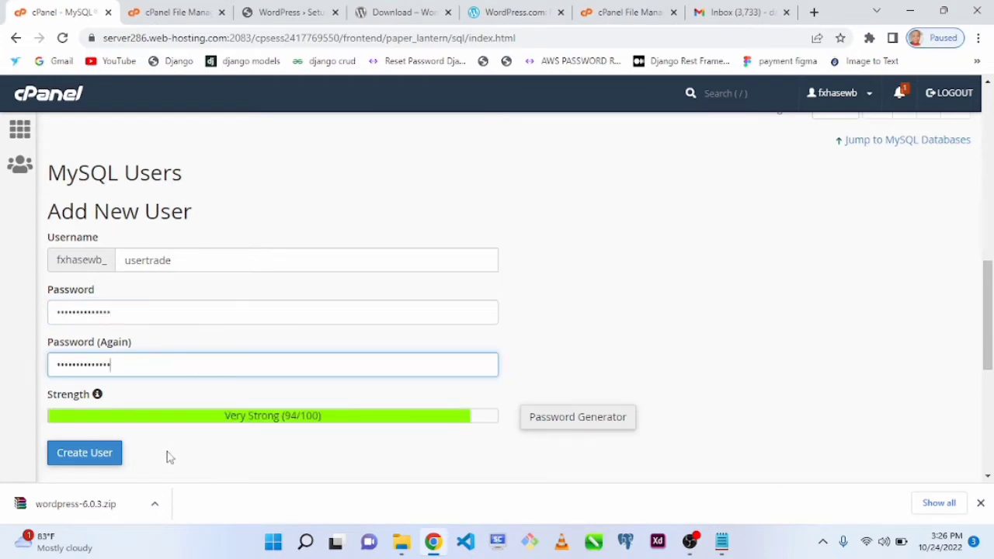
click(78, 457)
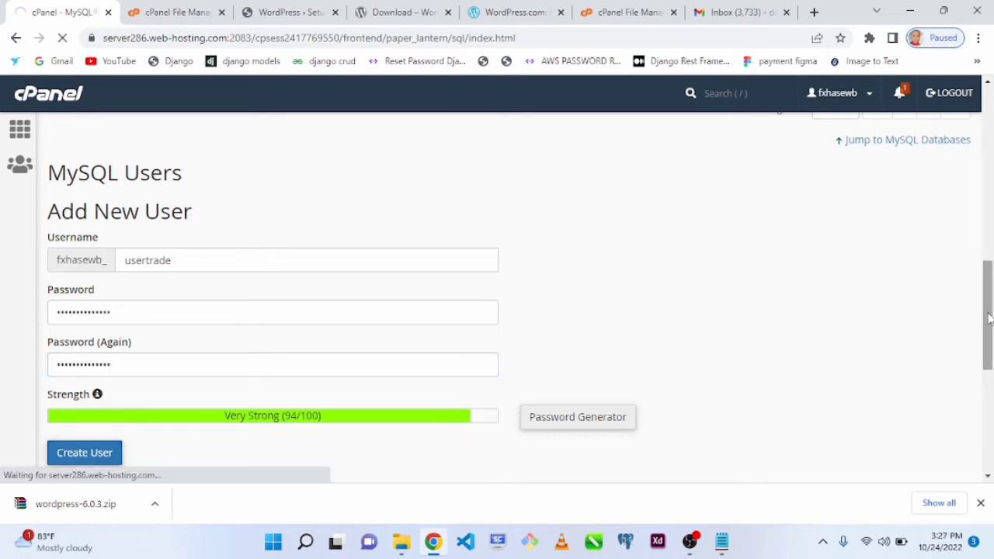
drag(989, 319, 990, 346)
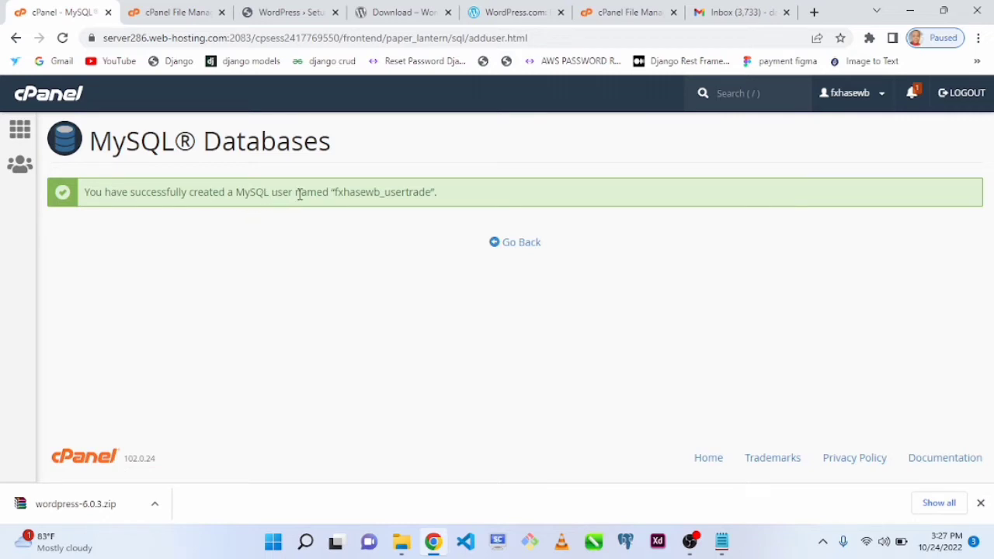
drag(336, 192, 428, 193)
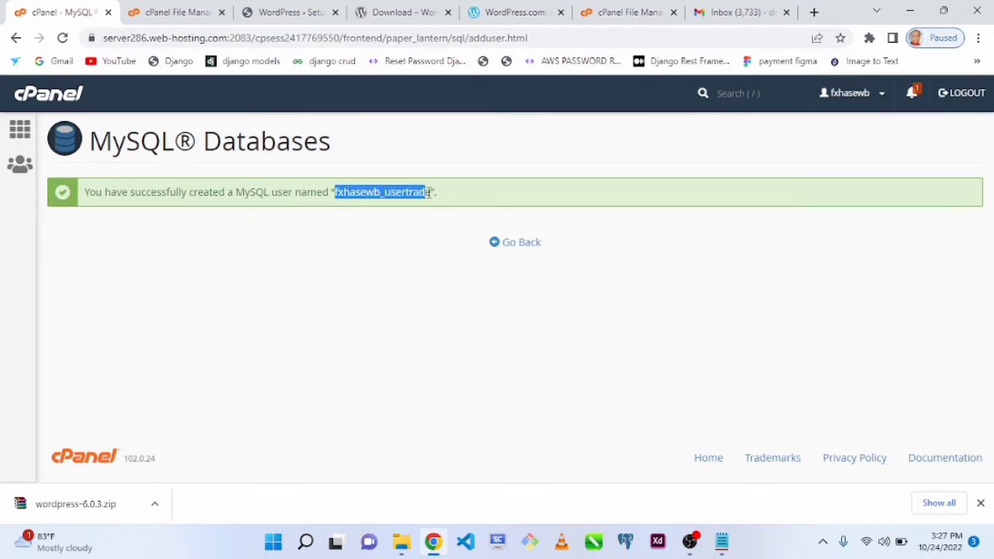
key(alt+Tab)
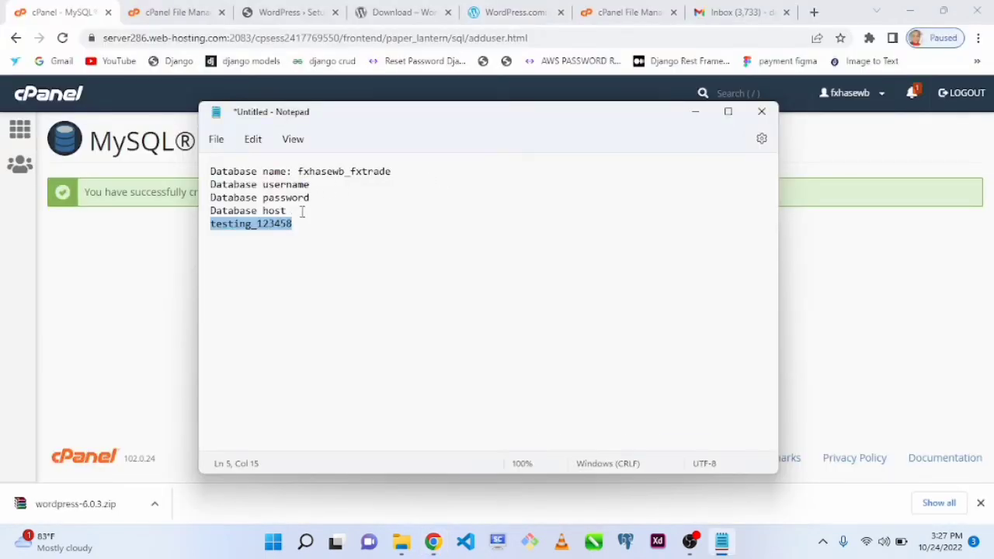
click(331, 194)
text(:)
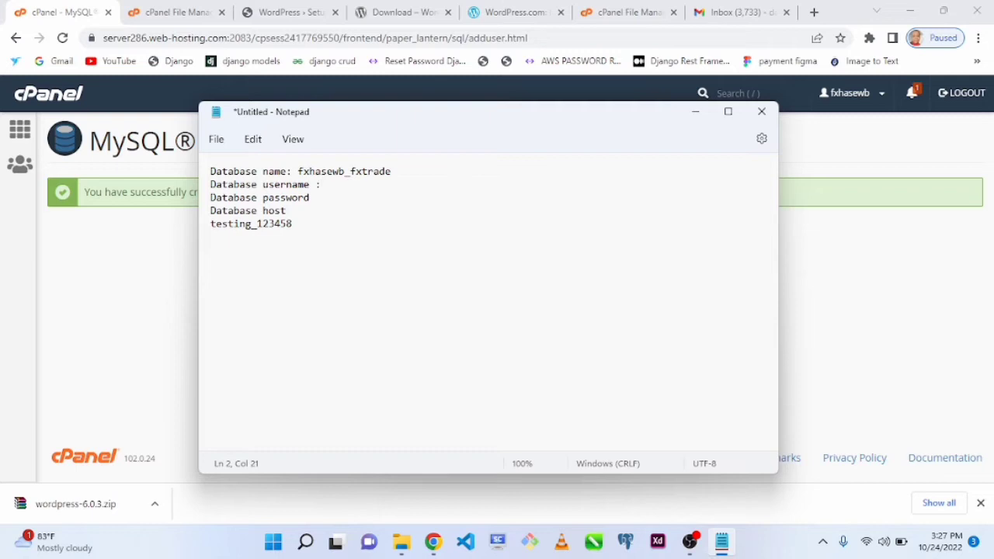
text(fxhasewb_usertrade)
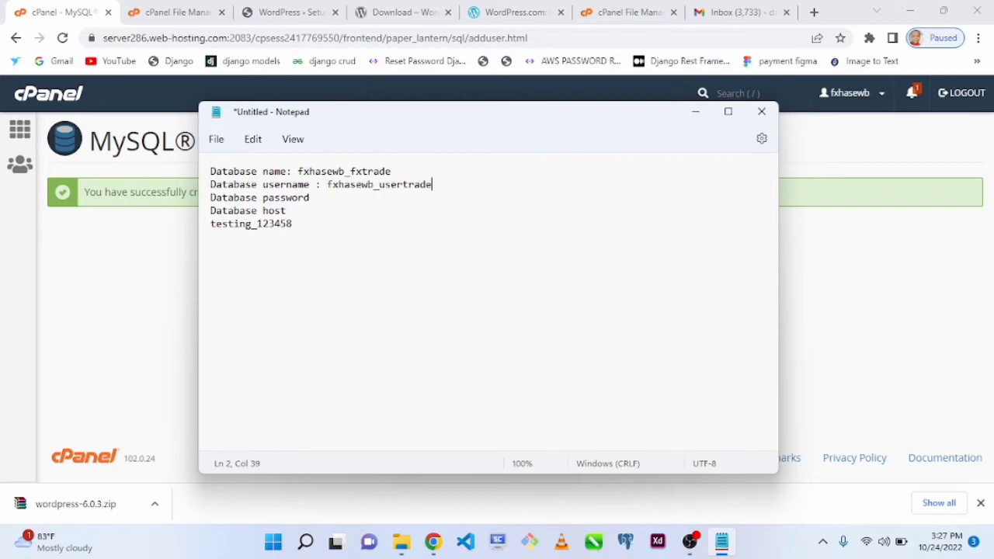
key(alt+Tab)
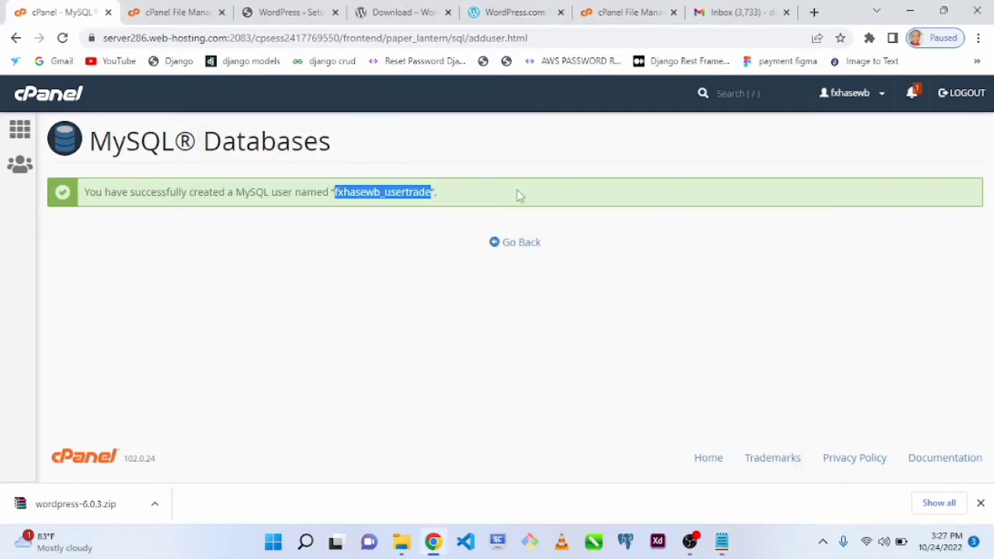
- Return to the MySQL Databases page and add user fxhasewb_usertrade to the database fxhasewb_fxtrade
click(518, 244)
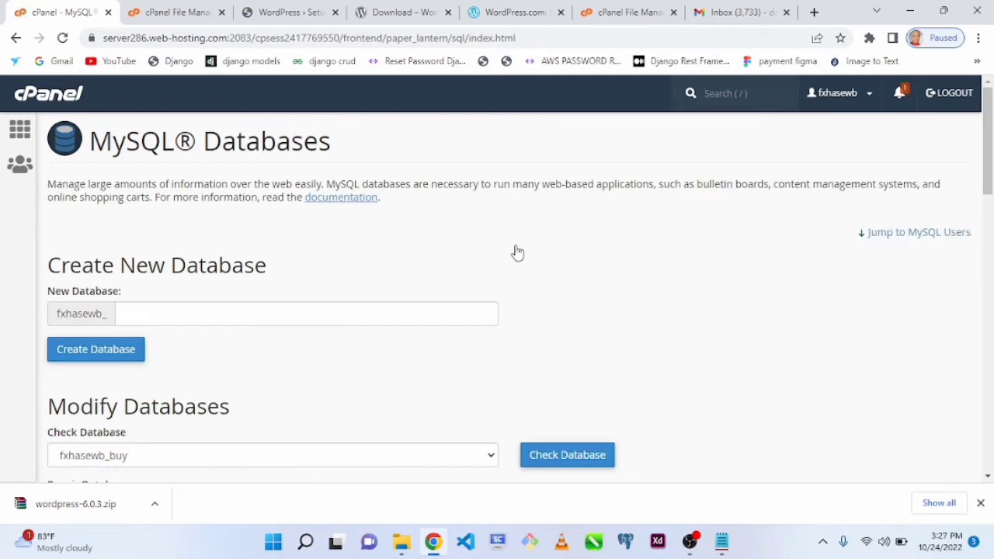
click(982, 504)
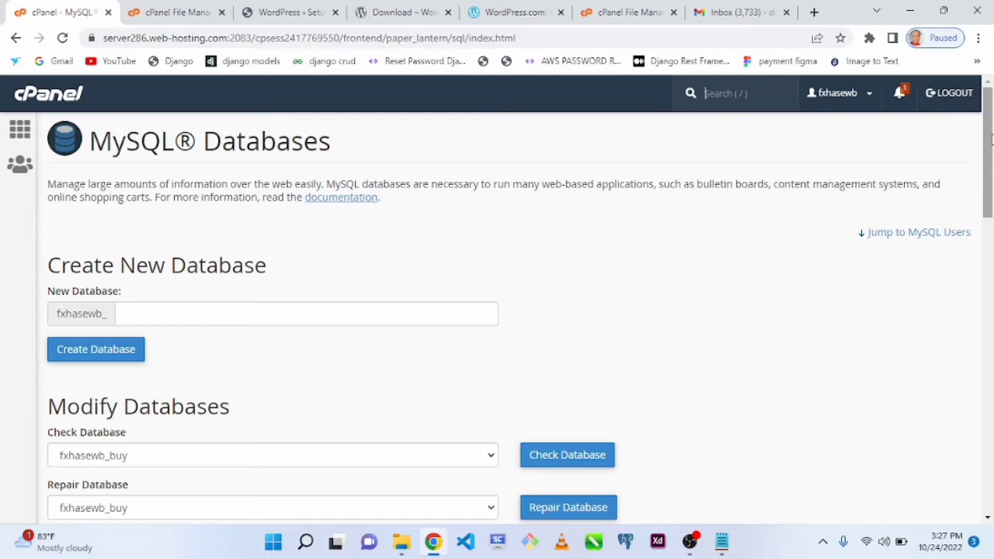
drag(990, 139, 947, 383)
click(289, 339)
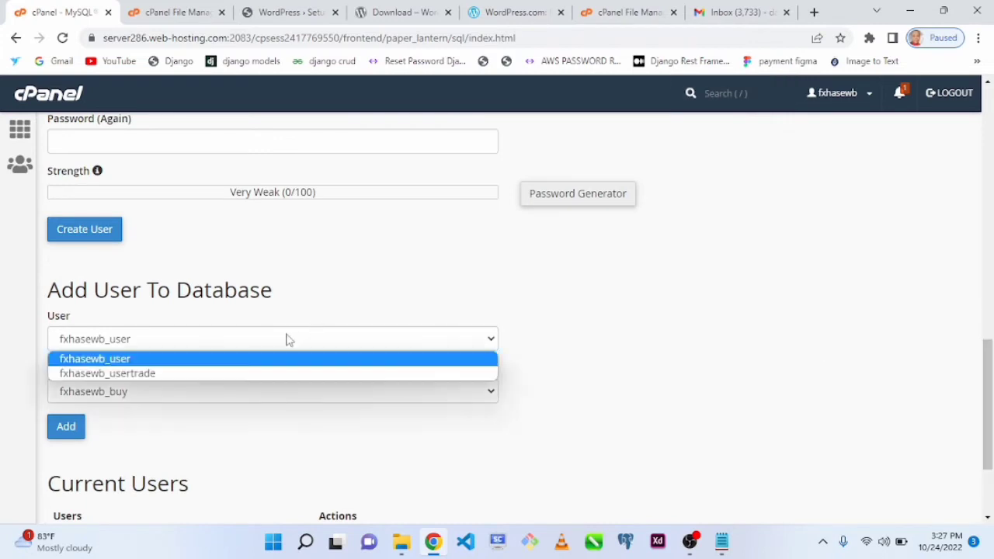
click(220, 375)
click(190, 393)
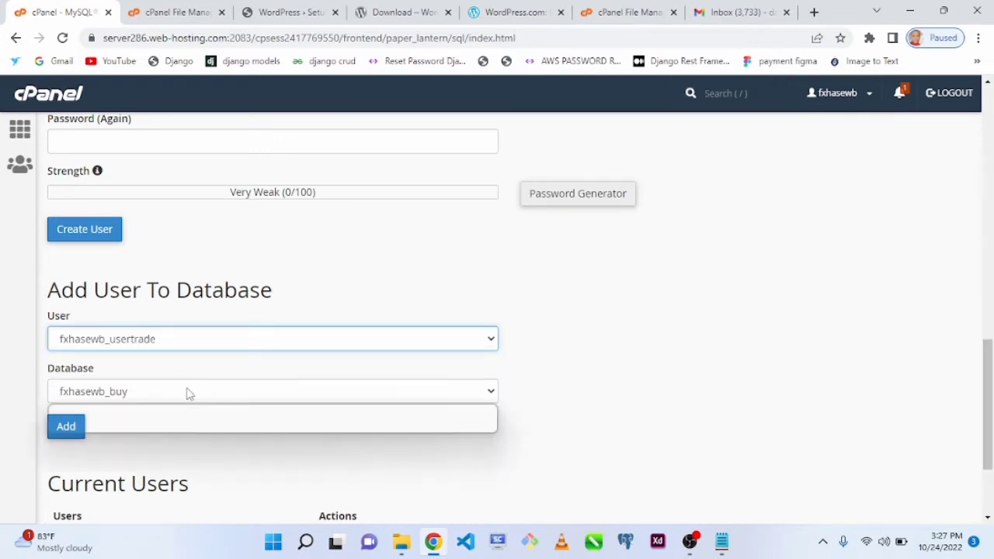
click(143, 428)
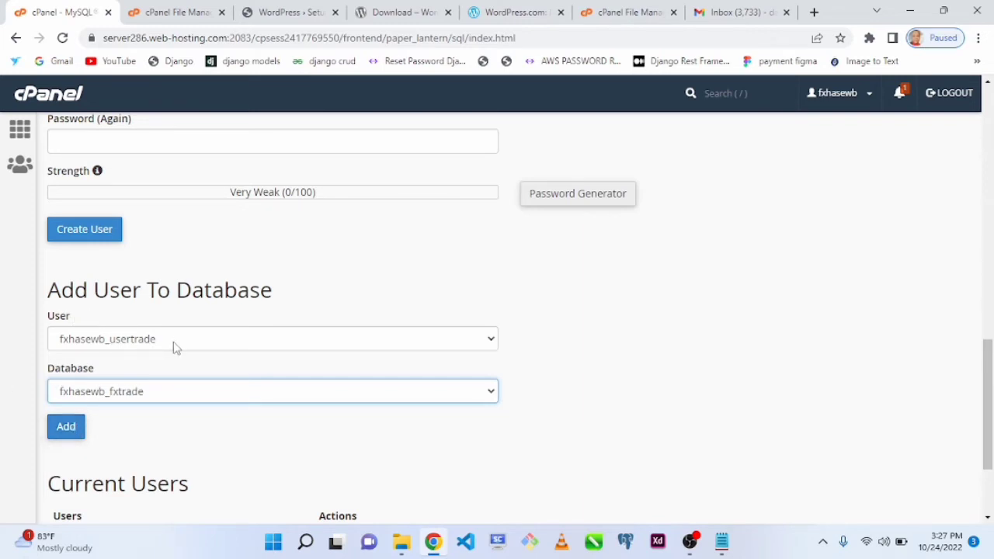
click(67, 425)
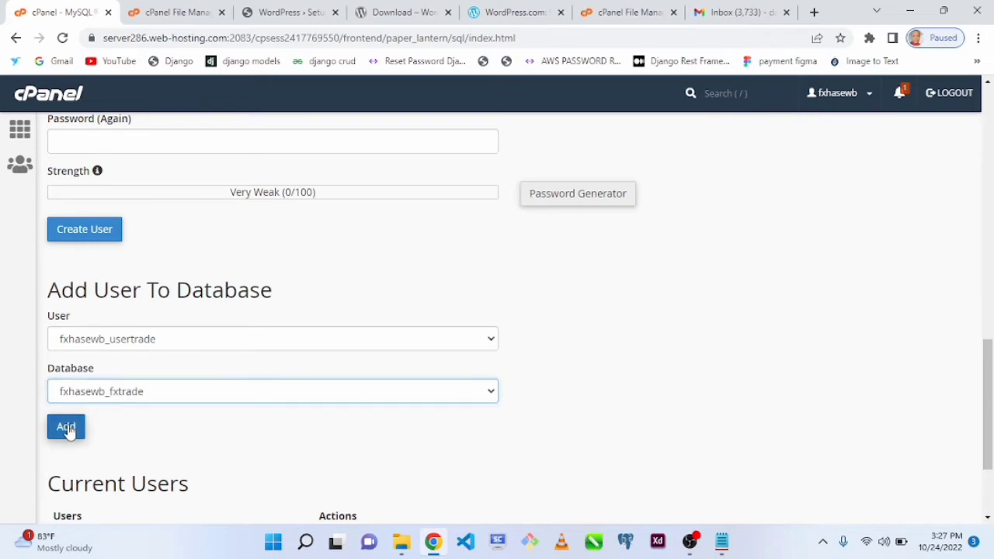
- Grant fxhasewb_usertrade all privileges on fxhasewb_fxtrade, save the changes, and go back to the MySQL Databases page
drag(993, 392, 990, 460)
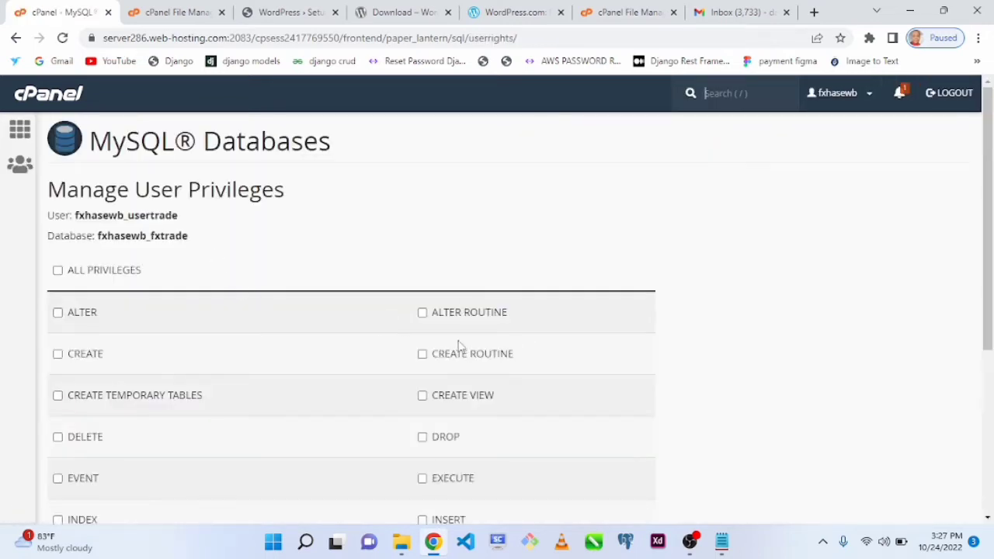
click(57, 272)
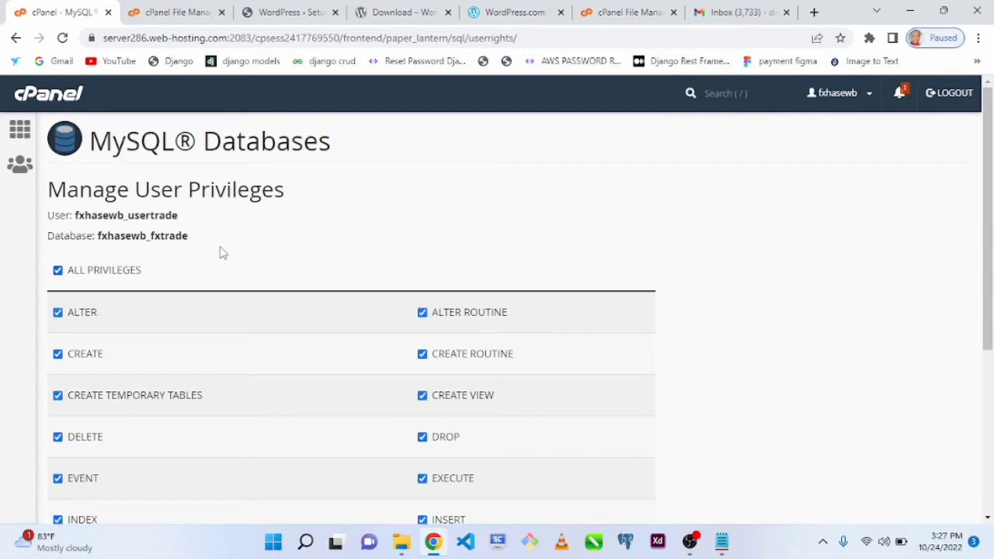
scroll(983, 211, down, 3)
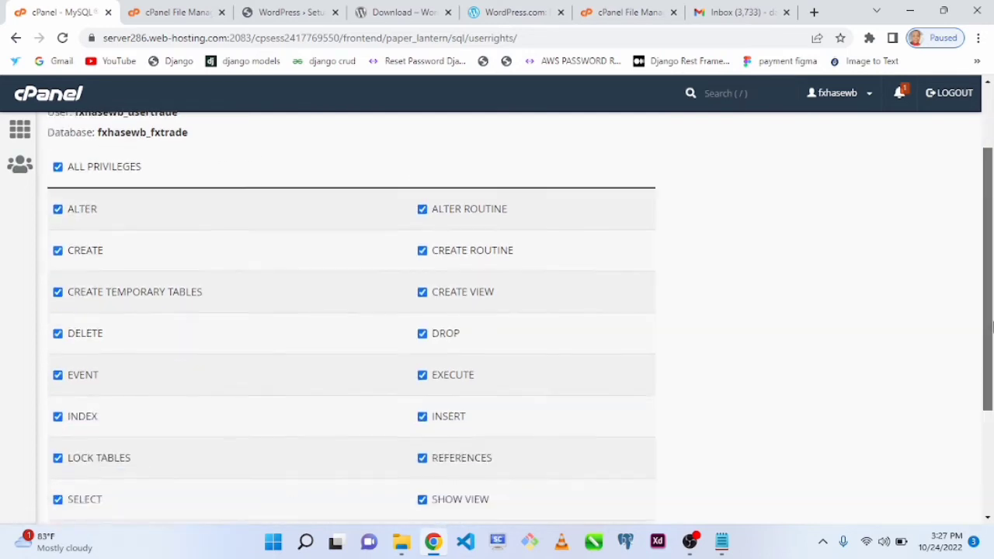
click(119, 418)
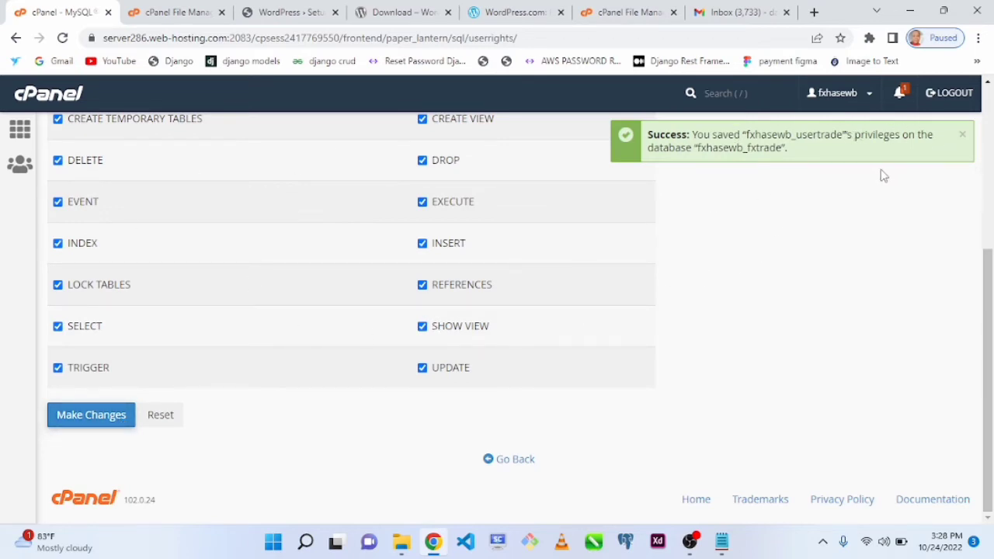
click(962, 137)
drag(993, 307, 963, 83)
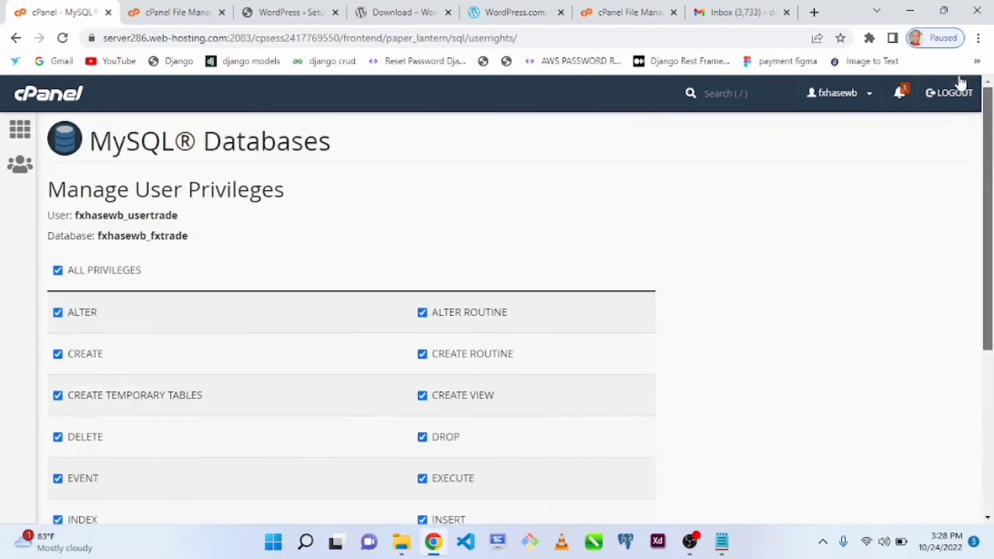
click(16, 39)
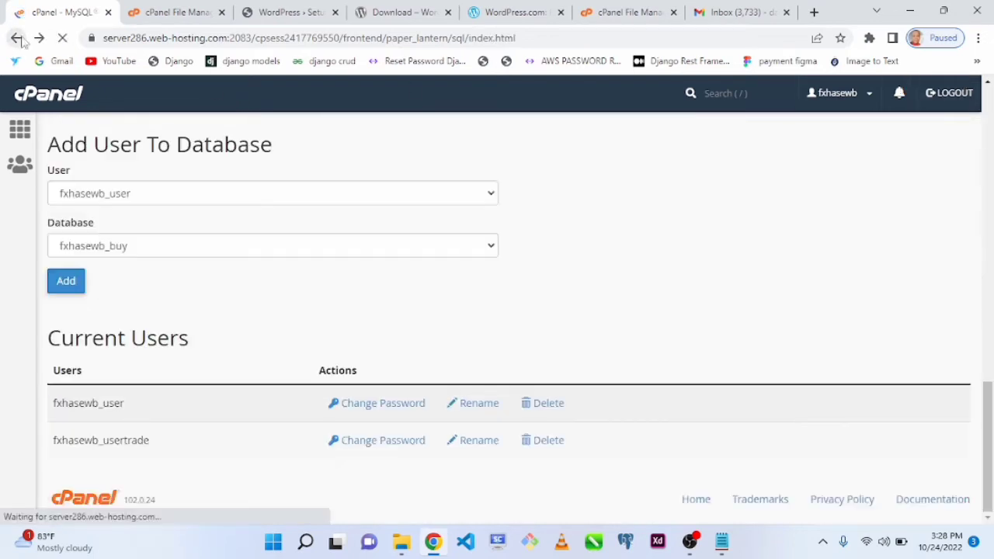
- Switch to Notepad and copy the noted password after the Database password label, adding a colon
click(722, 541)
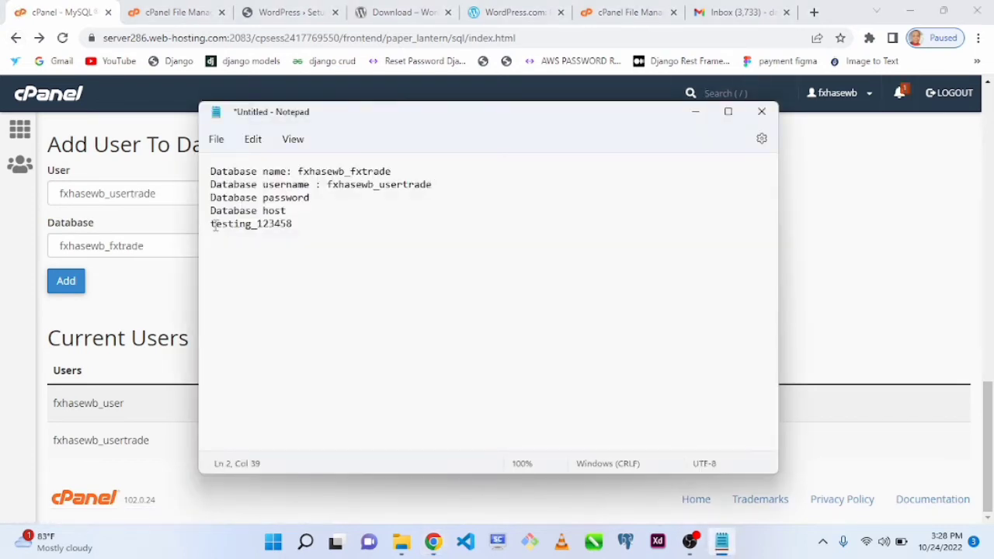
drag(211, 224, 305, 233)
key(ctrl+c)
click(329, 204)
text(:)
key(ctrl+v)
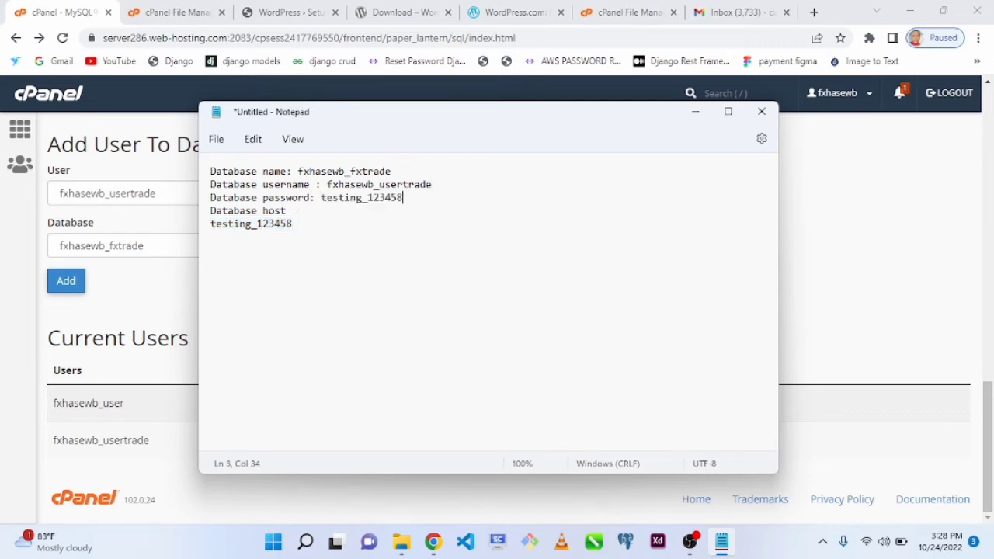
- Enter localhost after the Database host label in the note, adding a colon, and return to Chrome without saving the file
click(296, 210)
text(: localhost)
click(357, 234)
key(ctrl+s)
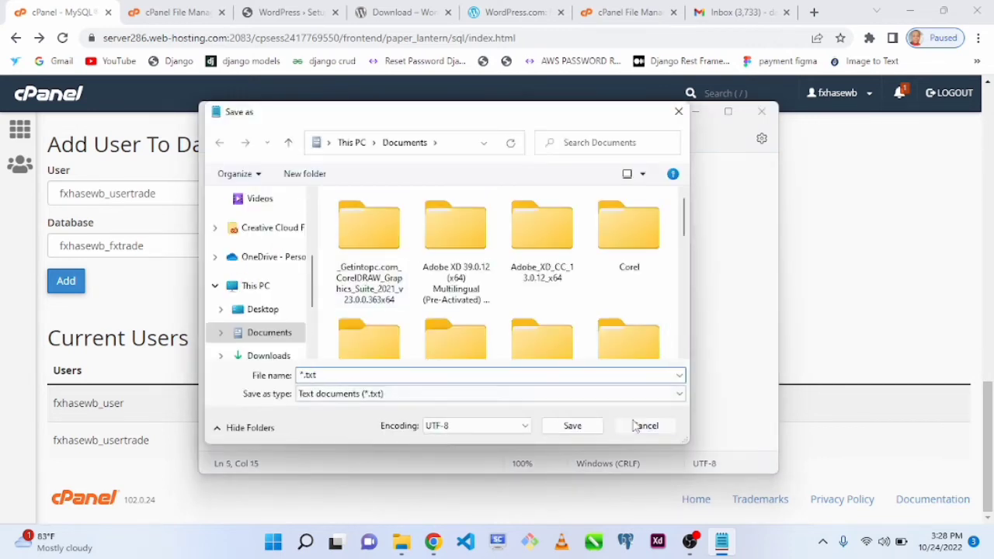
click(644, 424)
click(873, 234)
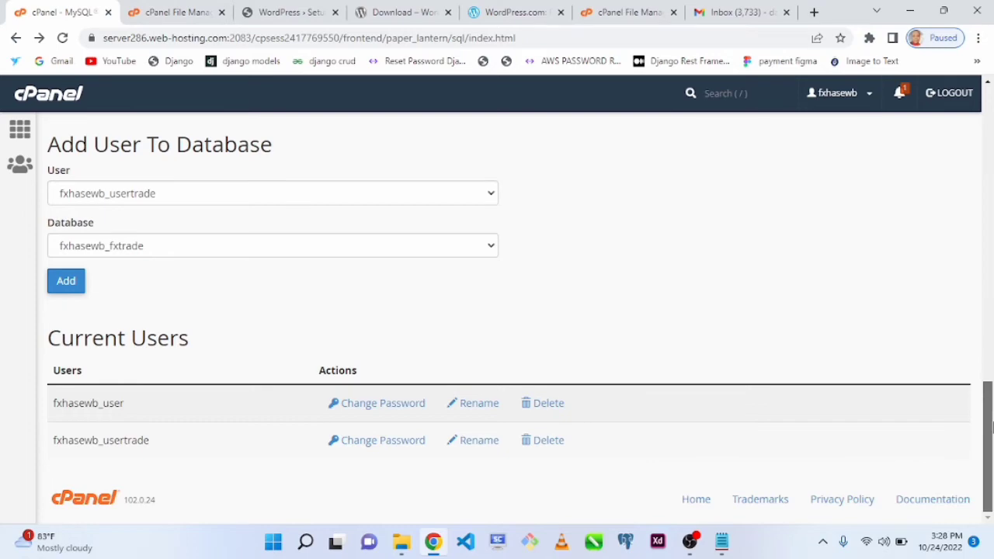
- Copy the database name fxhasewb_fxtrade from Notepad into the Database Name field of the WordPress setup form
scroll(964, 303, up, 6)
drag(950, 252, 873, 7)
click(279, 15)
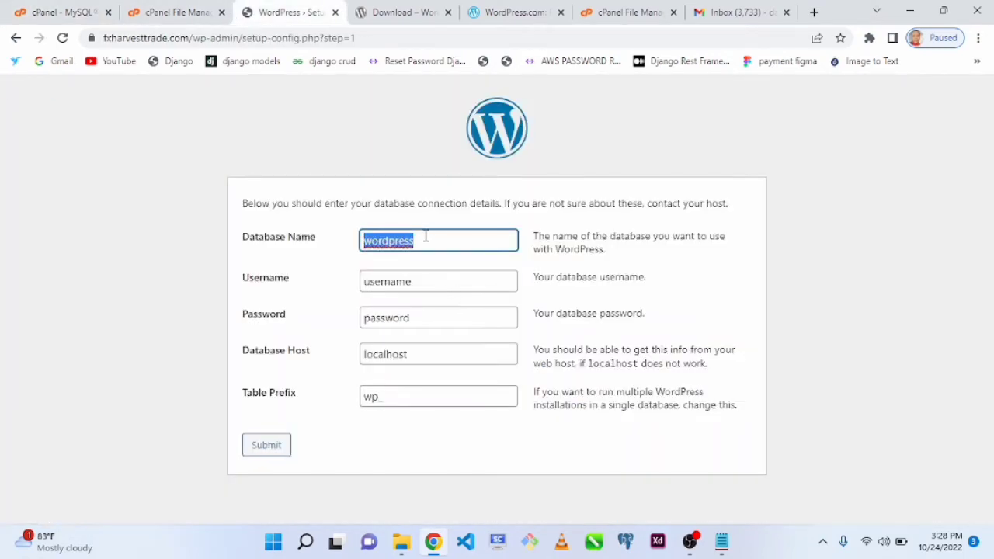
key(alt+Tab)
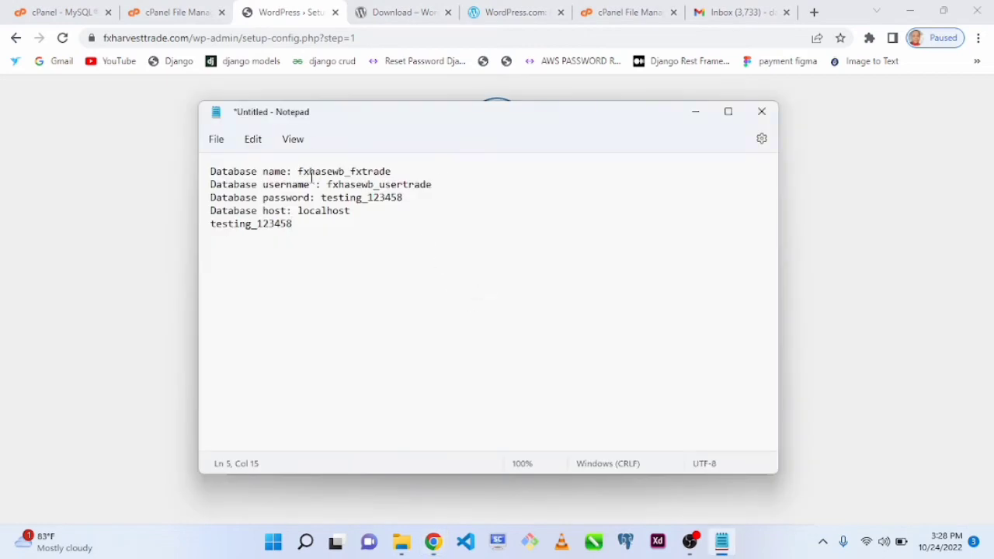
drag(298, 172, 400, 172)
key(ctrl+c)
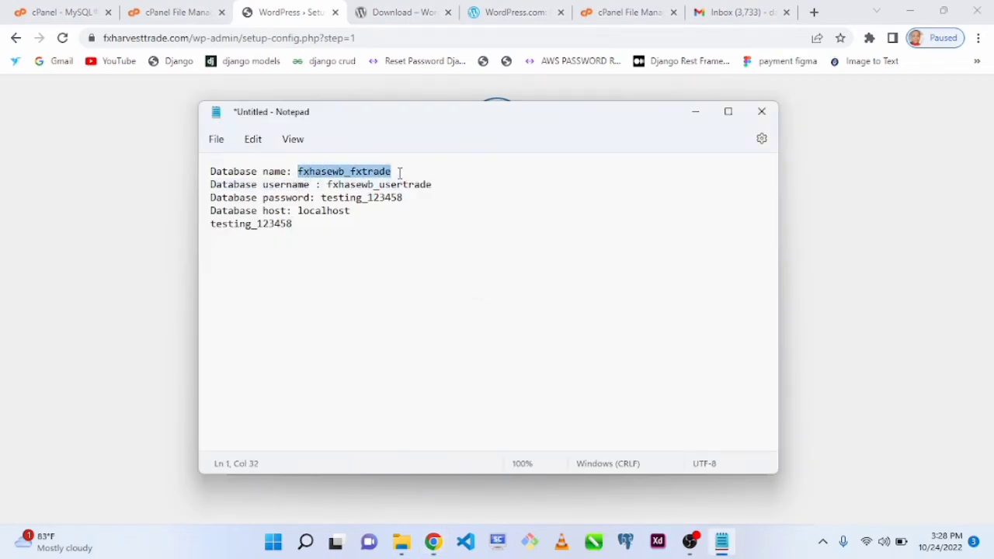
click(183, 244)
drag(455, 248, 318, 257)
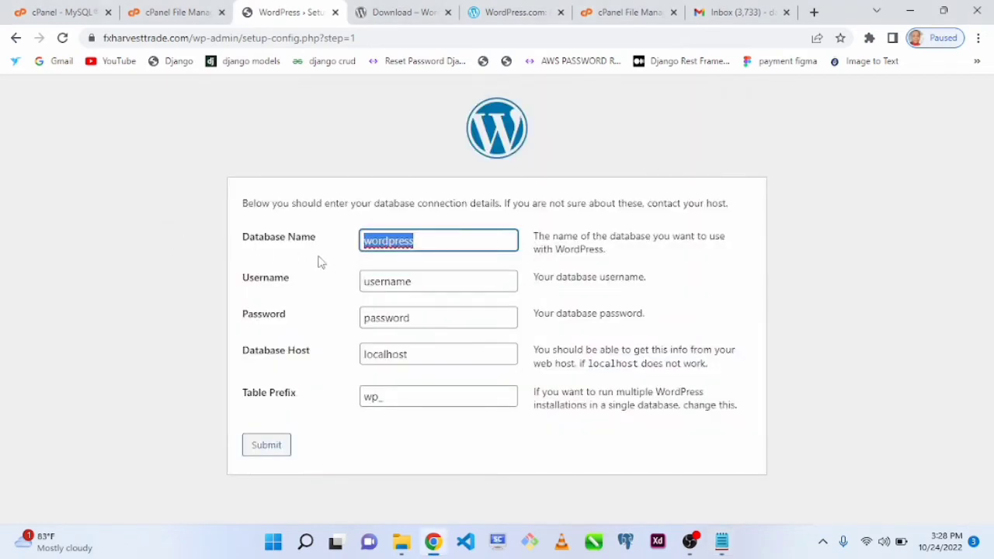
key(ctrl+v)
click(415, 281)
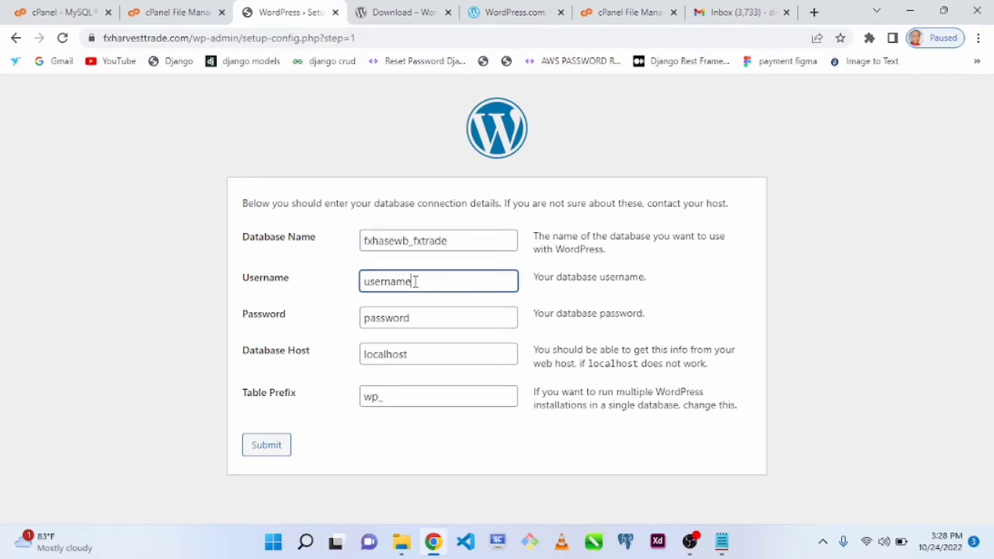
double_click(415, 281)
key(alt+Tab)
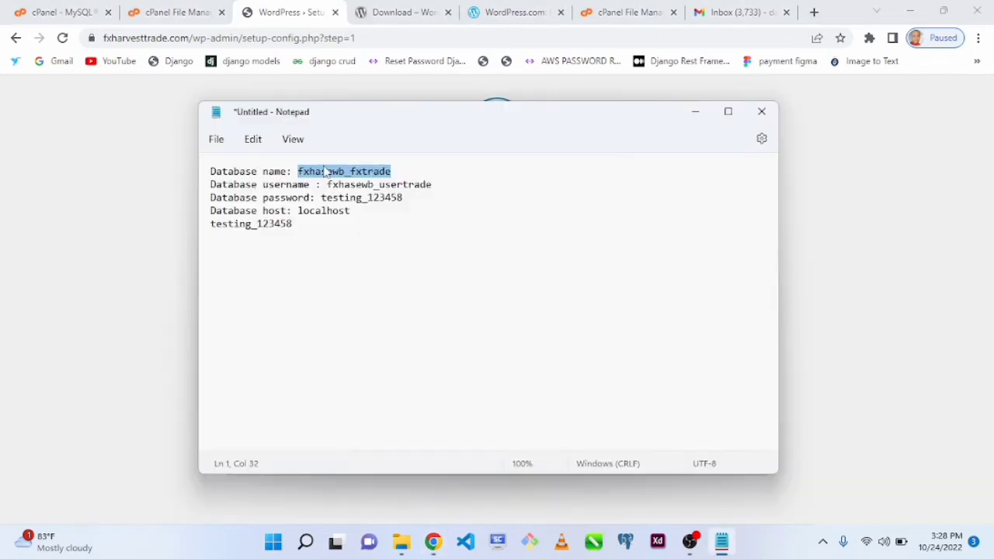
drag(327, 184, 435, 185)
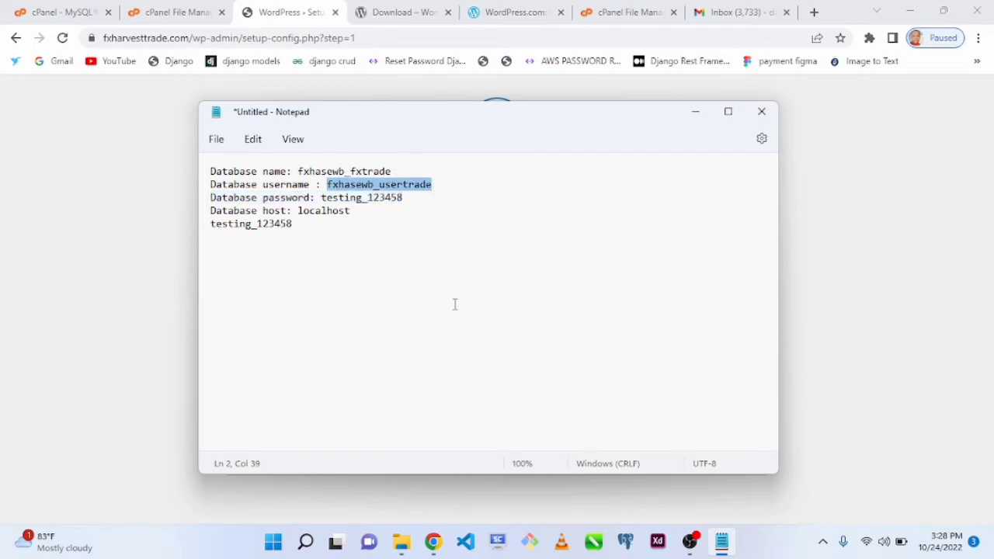
click(91, 273)
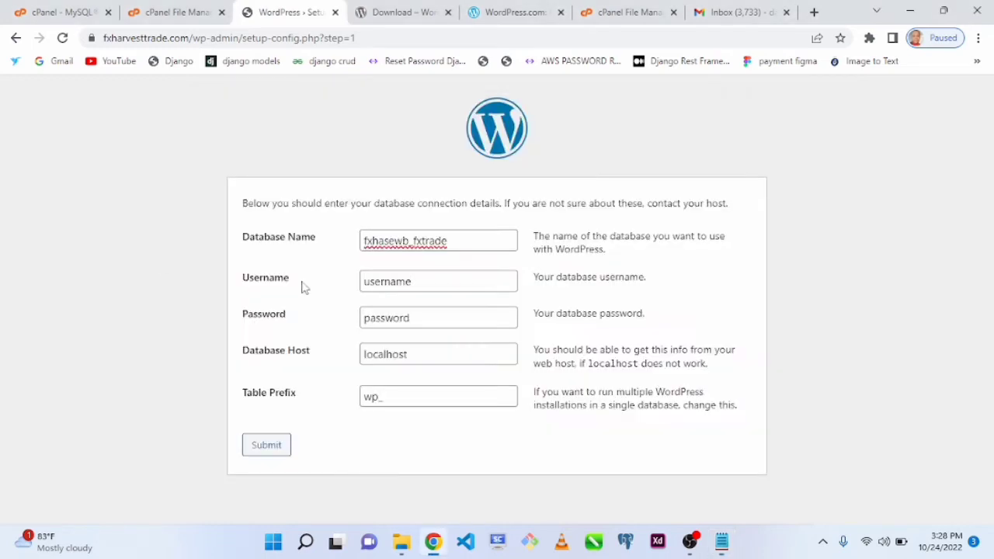
double_click(441, 283)
key(ctrl+v)
- Replace the Password placeholder in the WordPress setup form with the database password copied from Notepad
click(426, 322)
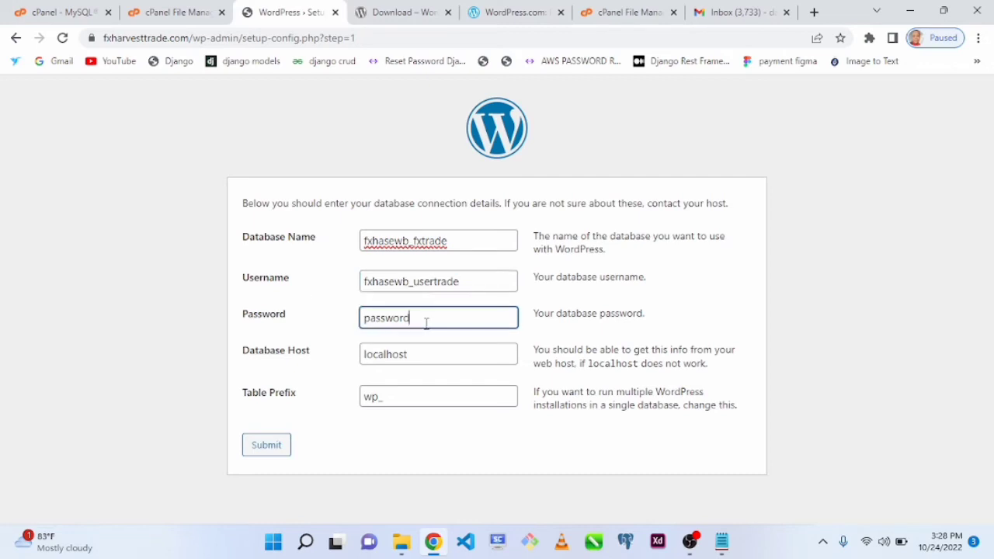
key(alt+Tab)
drag(321, 198, 405, 197)
key(ctrl+c)
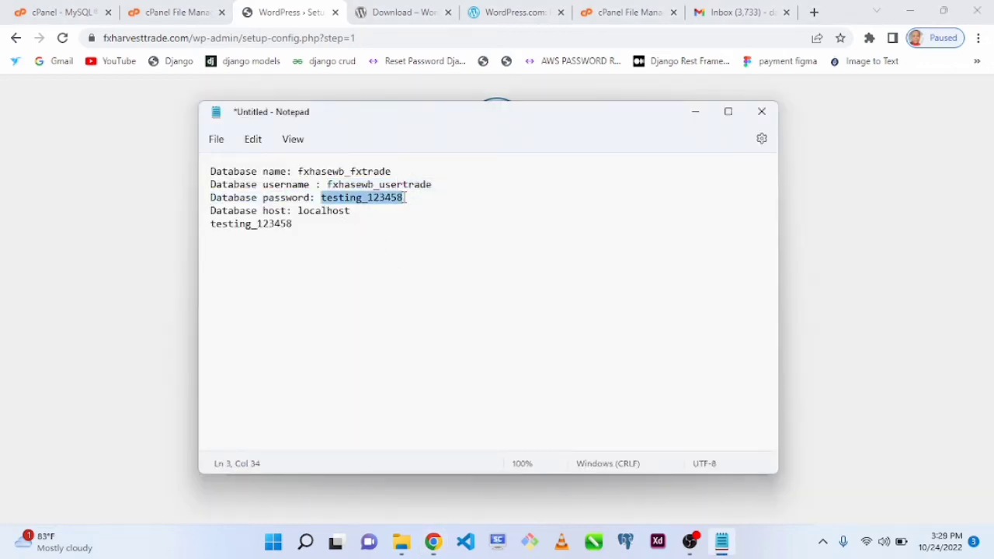
key(alt+Tab)
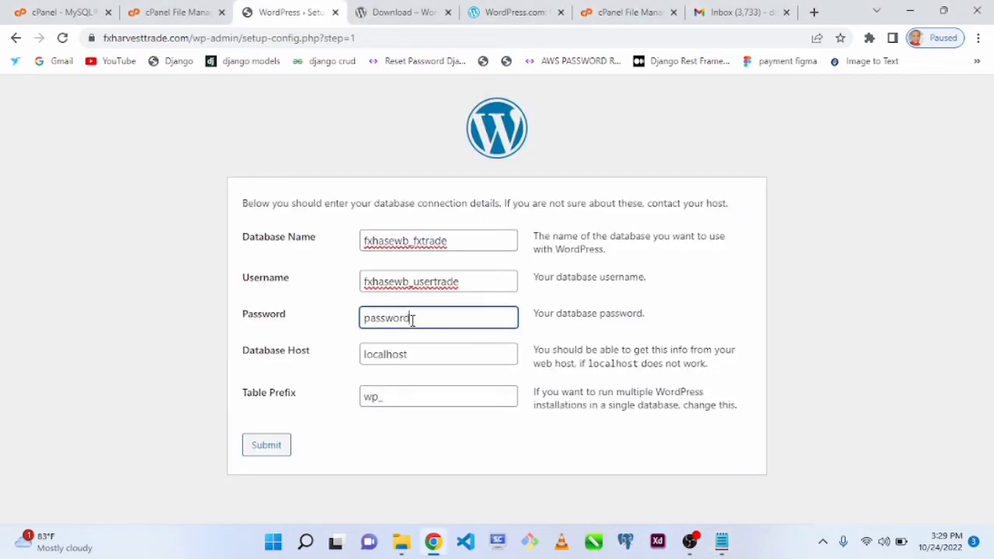
drag(413, 321, 348, 316)
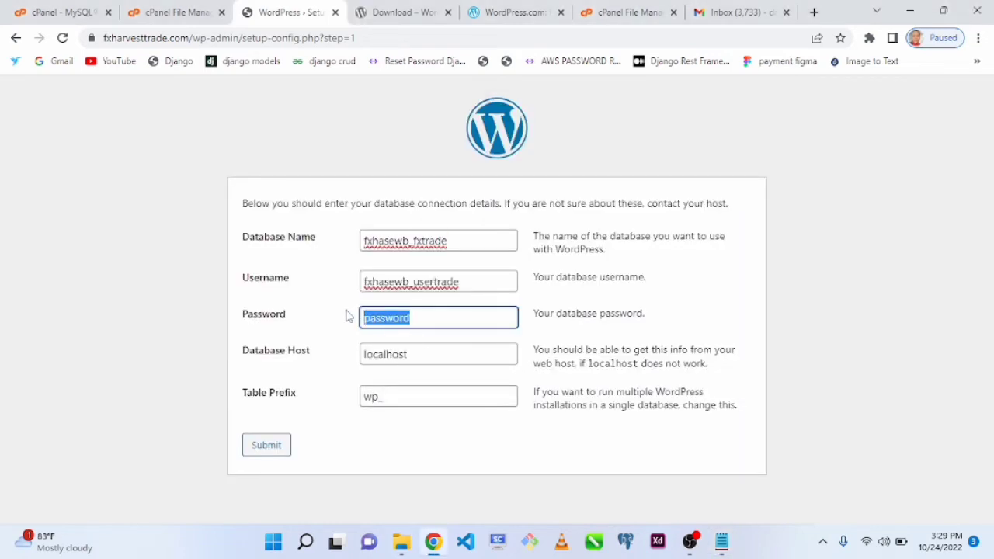
key(ctrl+v)
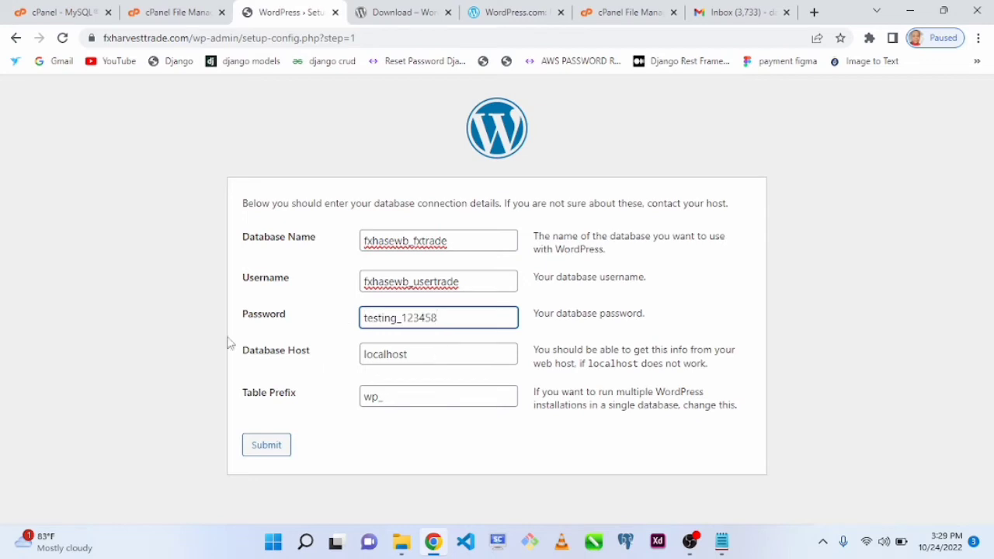
- Keep localhost as the database host and set the table prefix to wp_trade
click(424, 358)
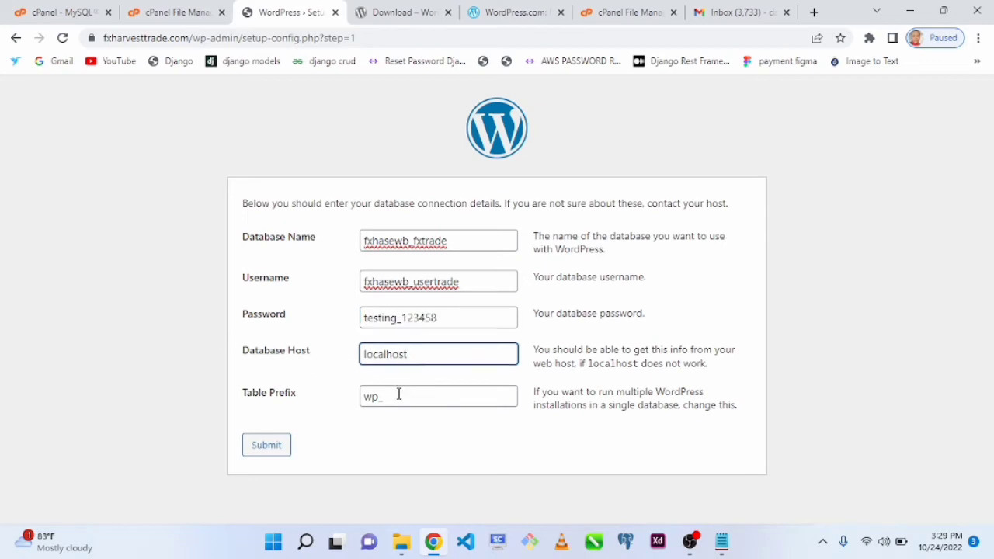
click(399, 394)
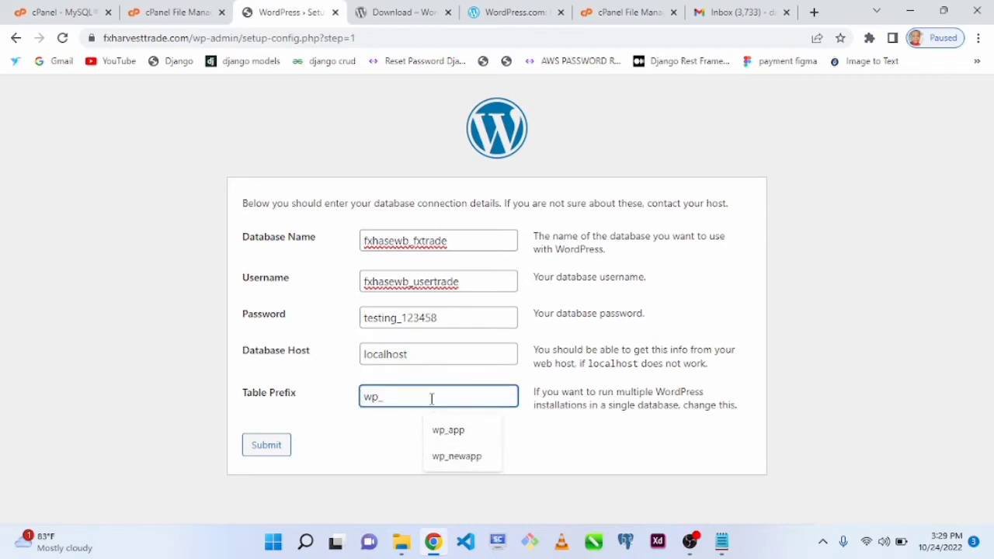
text(trade)
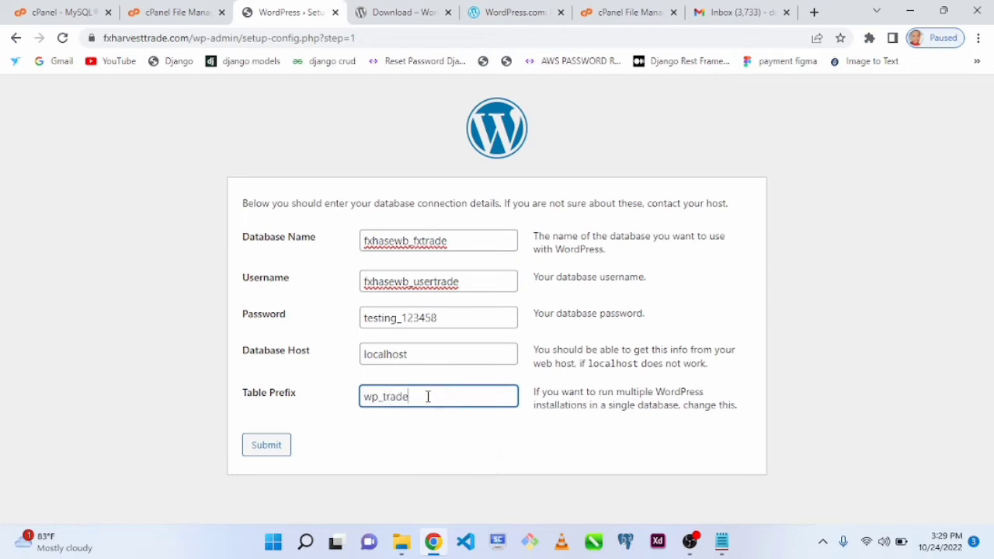
- Record the table prefix wp_trade in the Notepad notes, on a new line below the database password
key(ctrl+a)
key(alt+Tab)
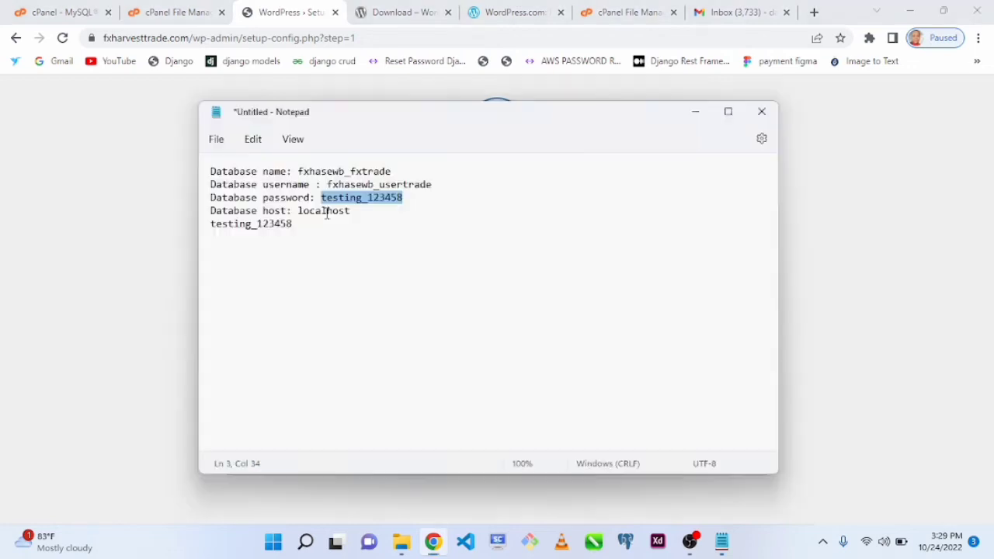
click(412, 205)
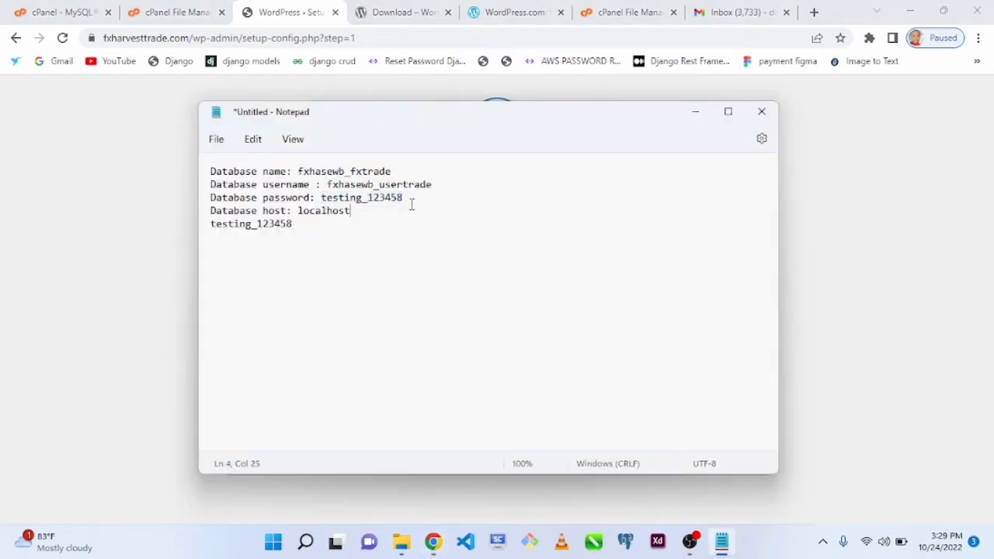
key(Return)
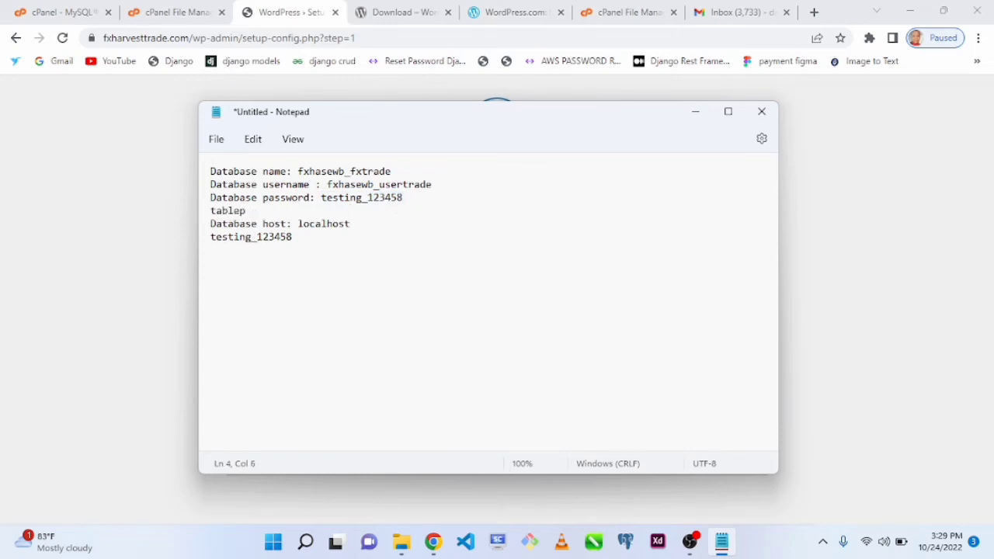
text(tableprefix: wp_trade)
click(122, 306)
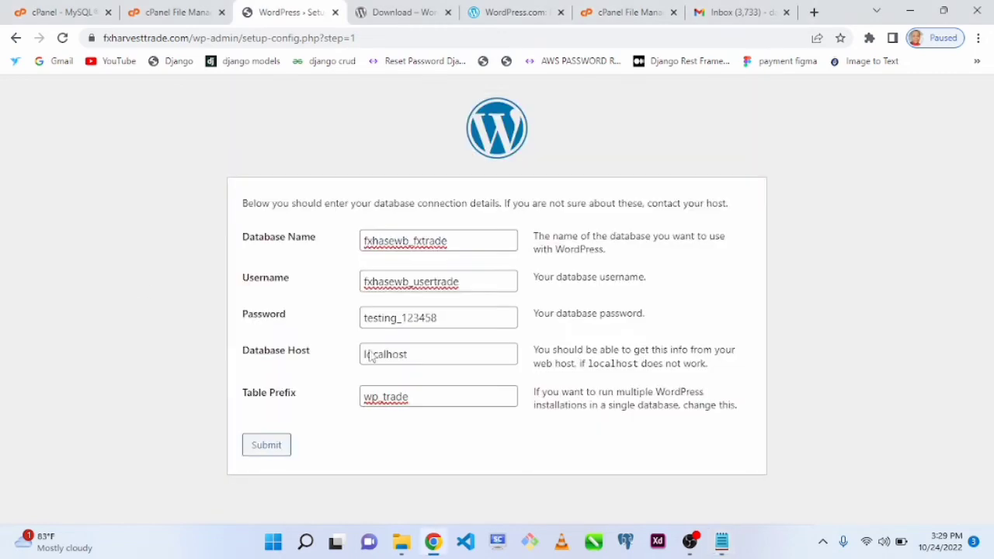
- Submit the database connection details in the WordPress setup form and run the installation
click(282, 444)
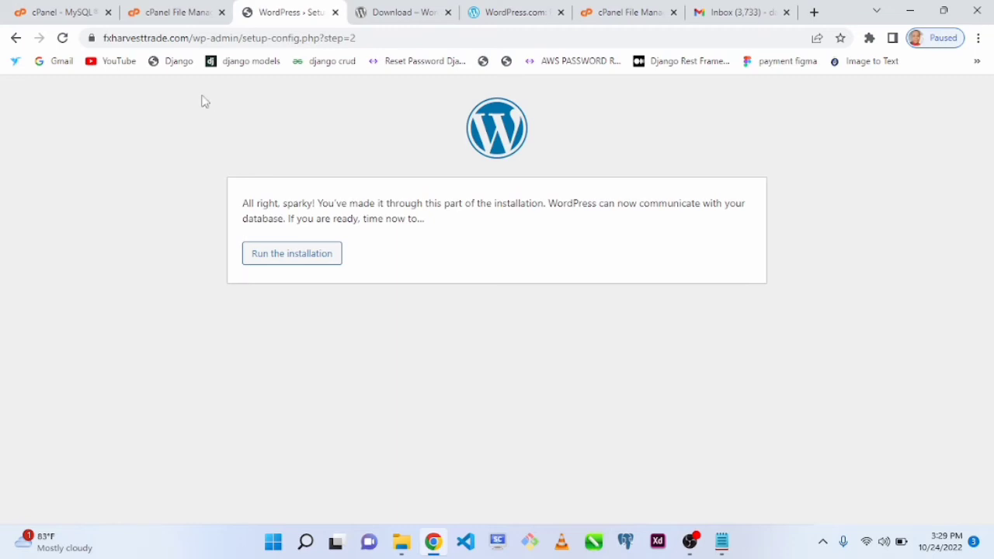
click(304, 263)
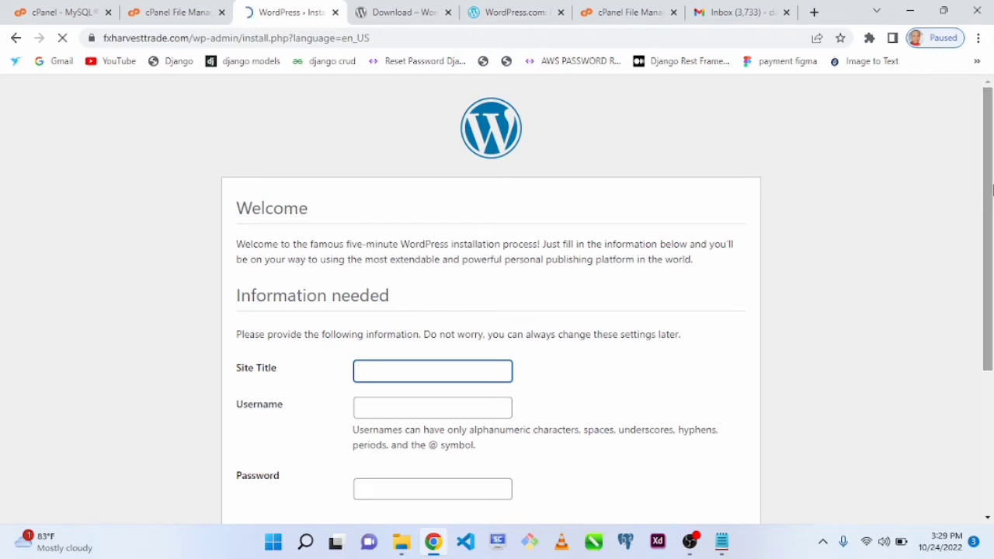
- Enter Harvest Trade as the site title in the WordPress installation form
drag(989, 194, 992, 287)
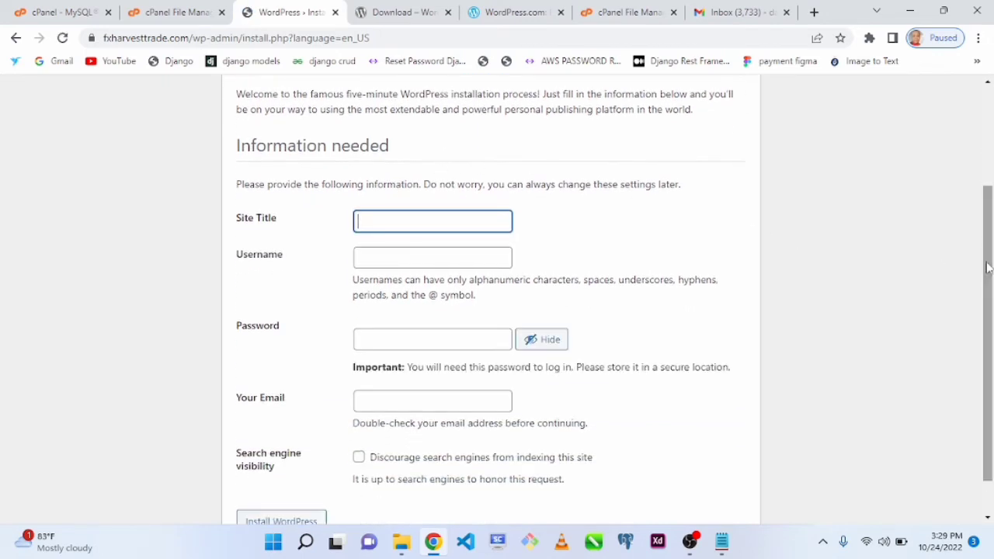
scroll(988, 266, down, 1)
click(438, 167)
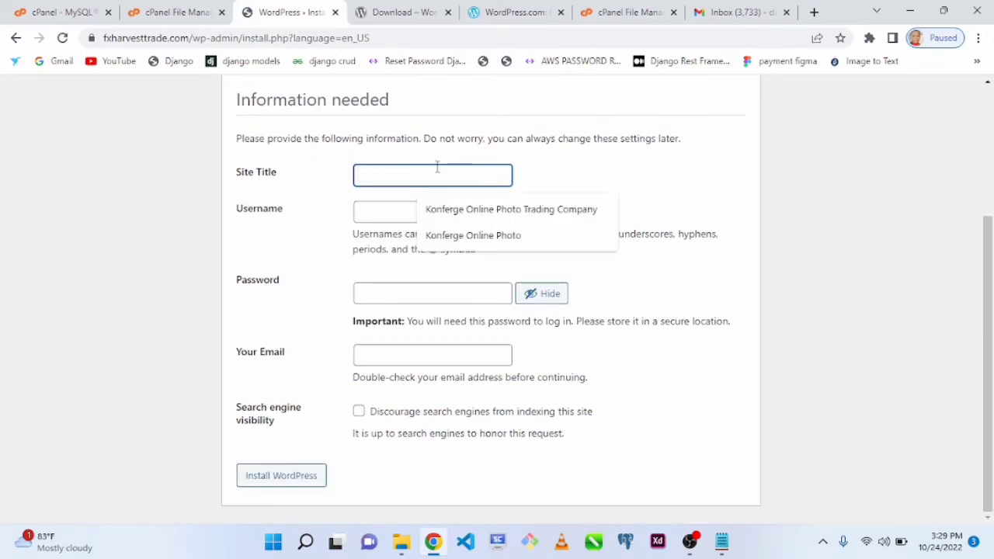
text(TR)
key(BackSpace)
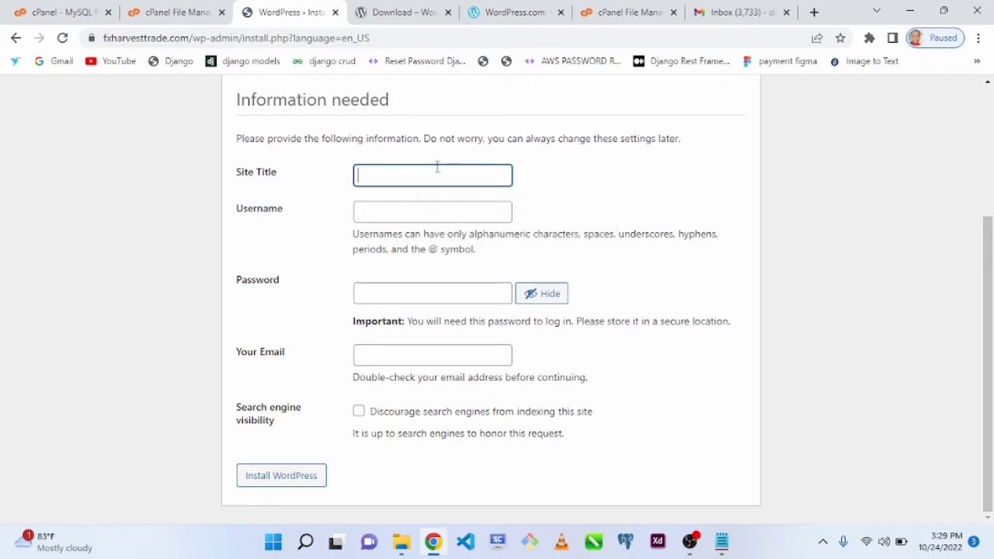
text(Harvest Trade)
- Set the WordPress admin username to Testing in the installation form
click(405, 214)
text(h)
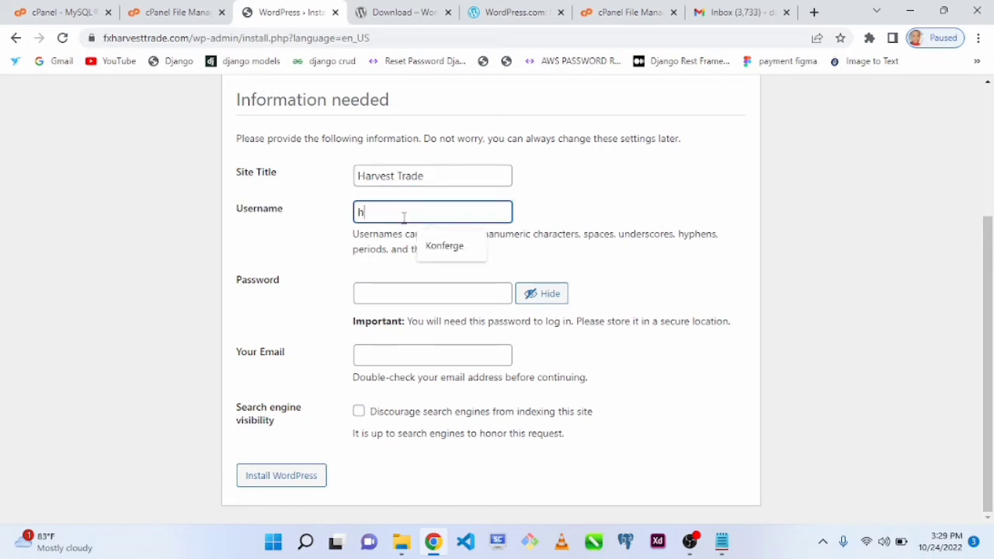
text(ar)
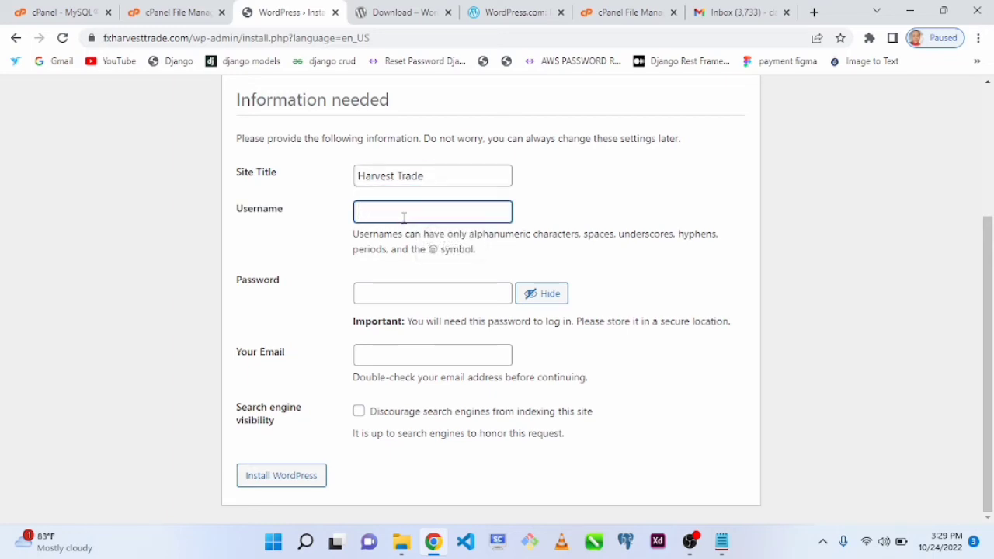
text(Trade)
double_click(404, 217)
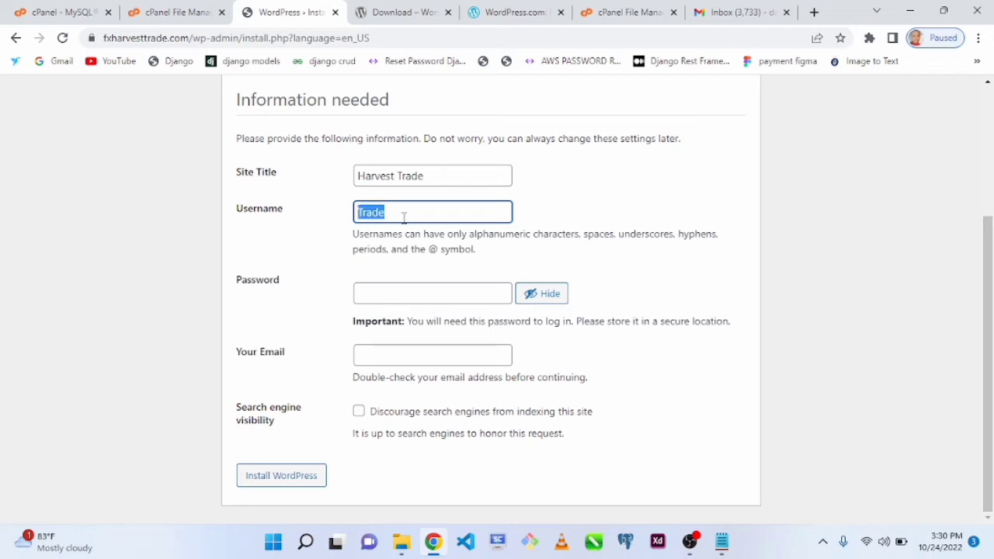
text(T)
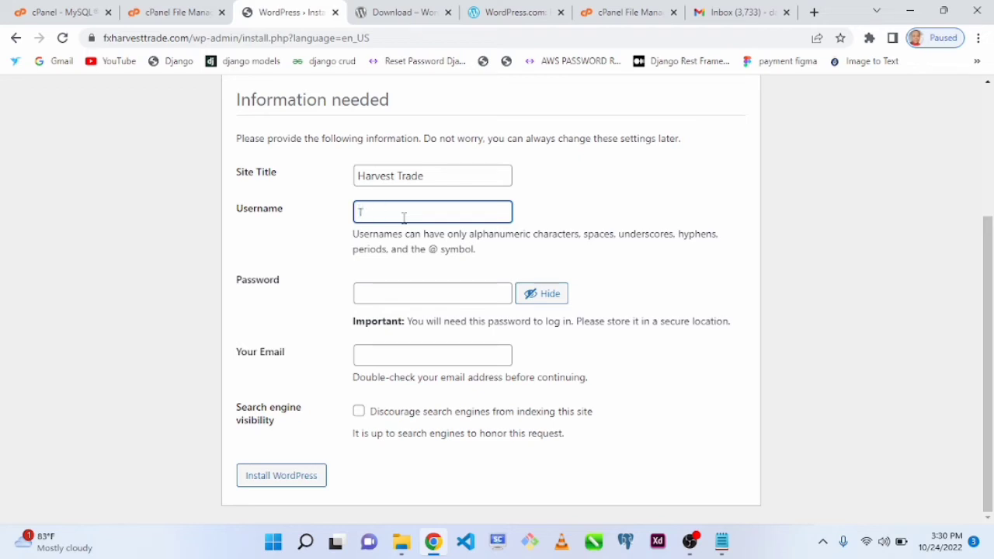
text(esting)
- Replace the generated admin password in the installation form's Password field with the password copied from the Notepad notes
key(alt+Tab)
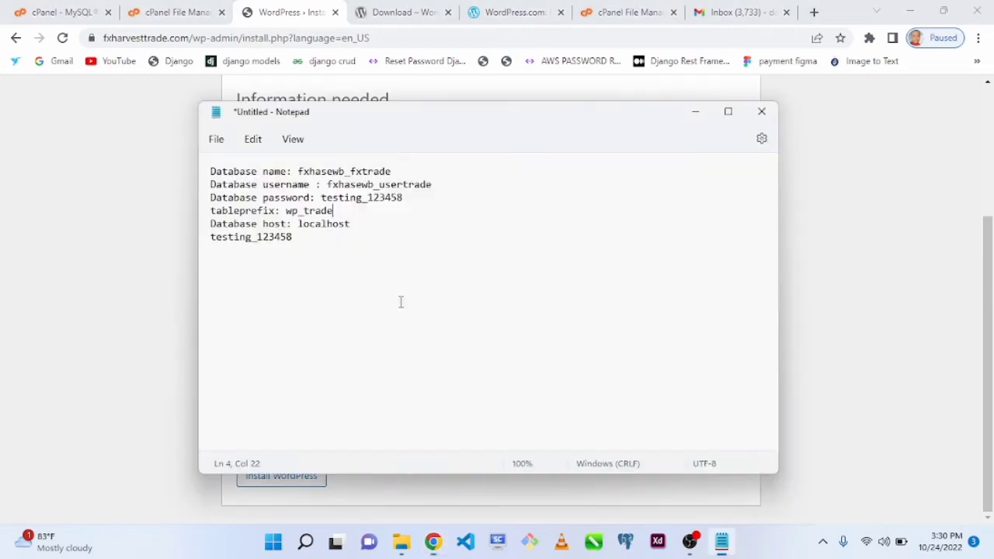
drag(323, 197, 404, 202)
key(ctrl+c)
key(alt+Tab)
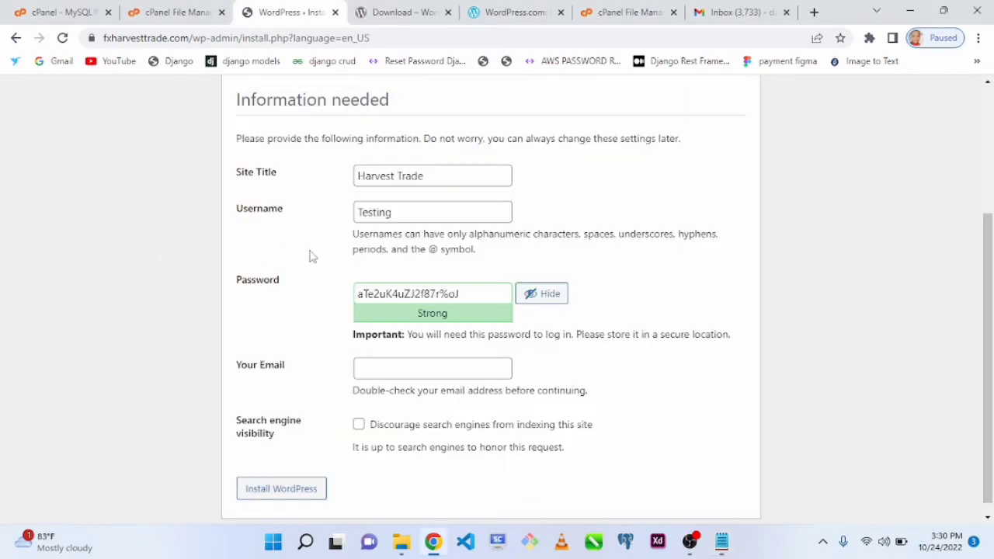
triple_click(474, 296)
key(ctrl+v)
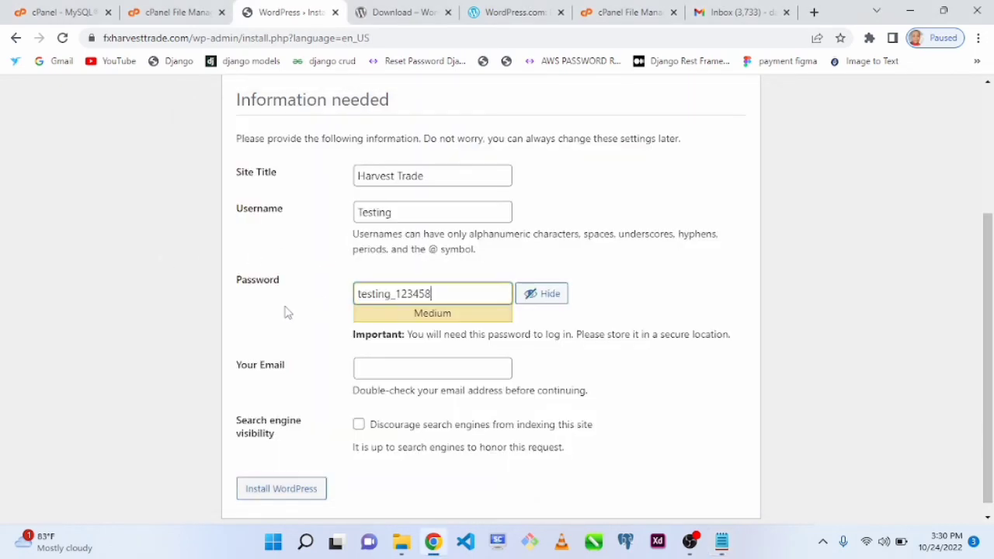
- Enter the site administrator's e-mail address in the Your Email field of the installation form
click(394, 366)
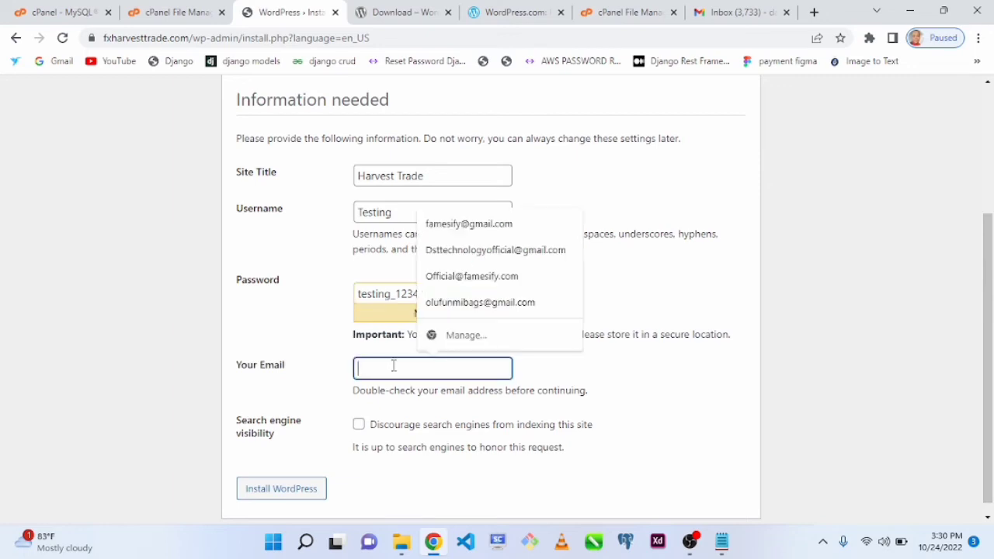
text(fx)
key(BackSpace)
key(BackSpace)
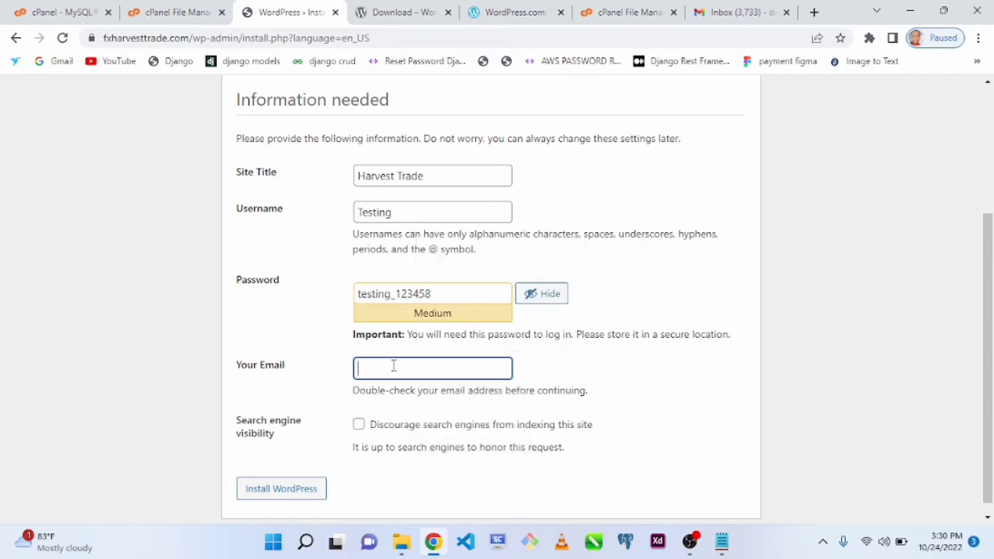
text(fx)
text(h)
text(har)
text(v)
key(BackSpace)
key(BackSpace)
key(BackSpace)
key(BackSpace)
key(BackSpace)
key(BackSpace)
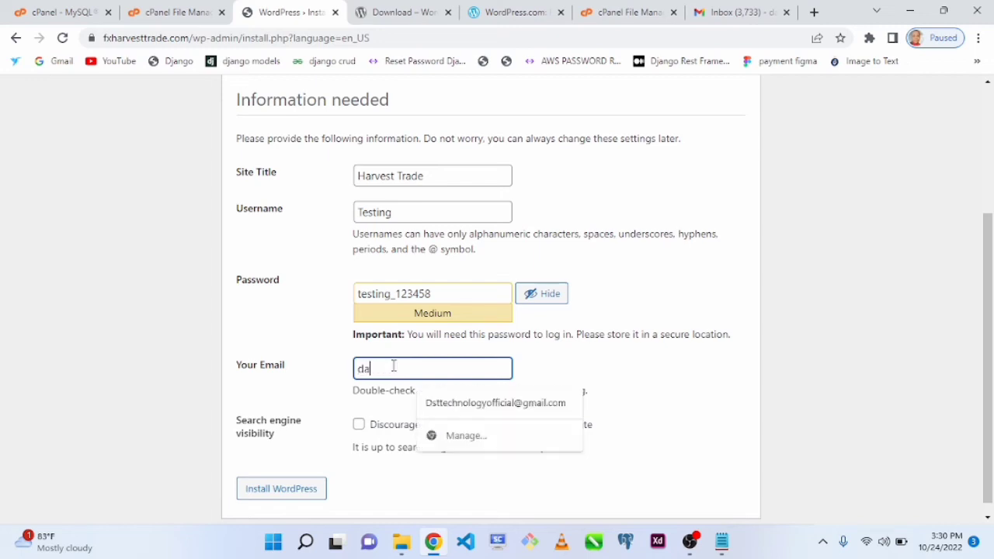
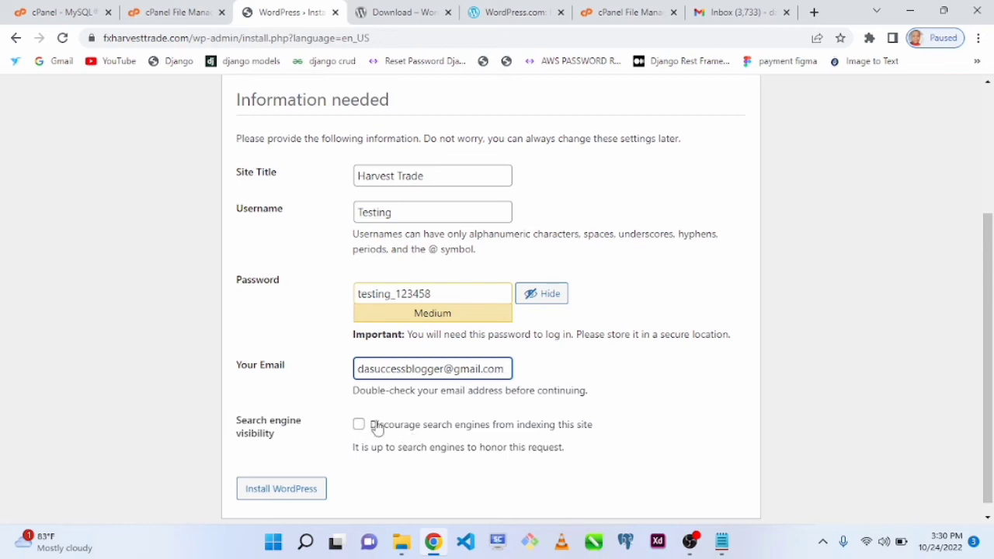
click(606, 364)
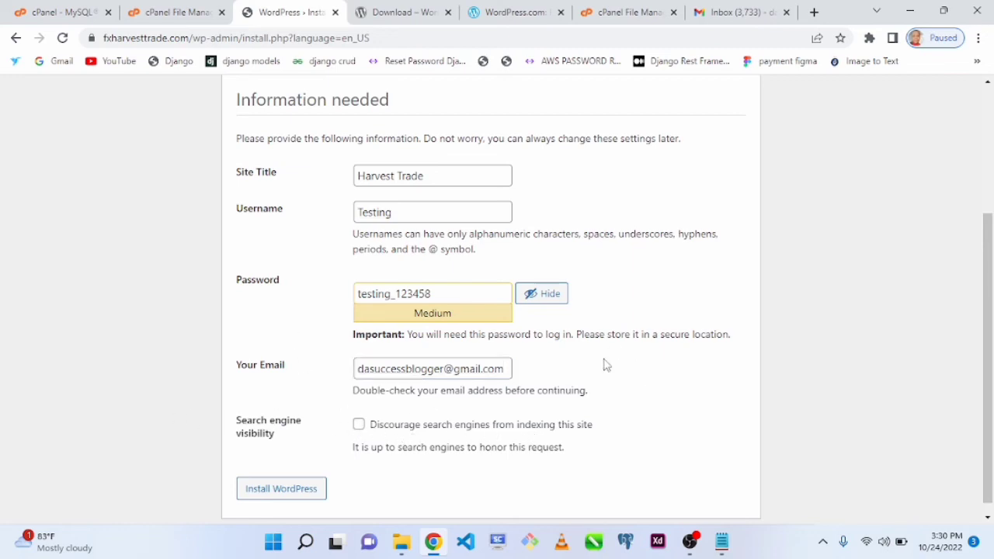
- Add a "wordpree admin login:" section below the database details in Notepad, with the username Testing
double_click(413, 212)
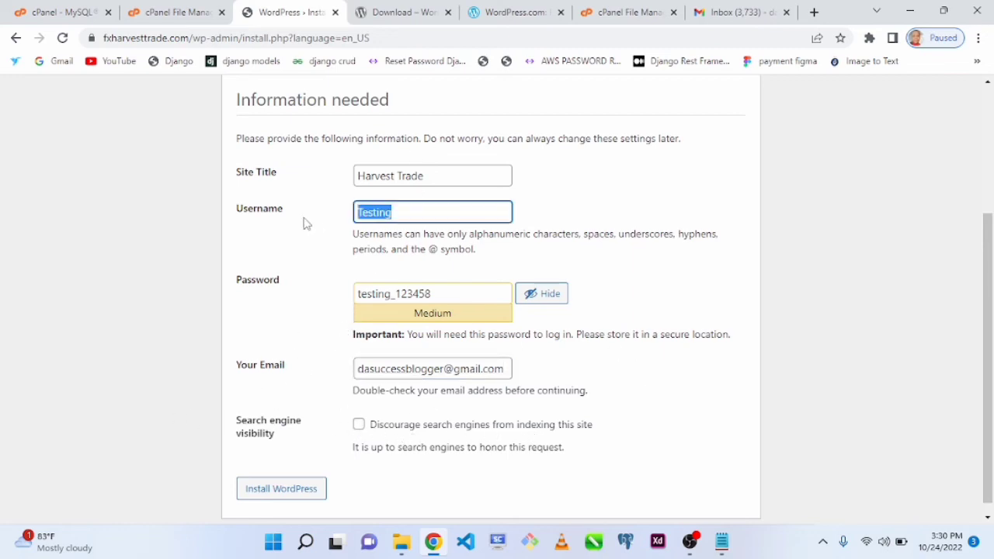
key(alt+Tab)
click(371, 245)
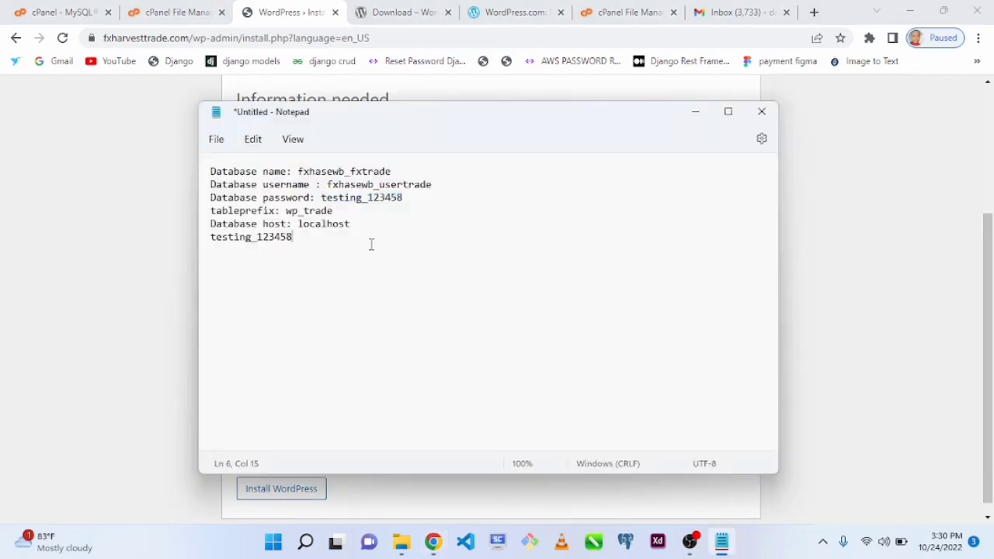
key(Return)
key(Return)
text(wordpree admin lo)
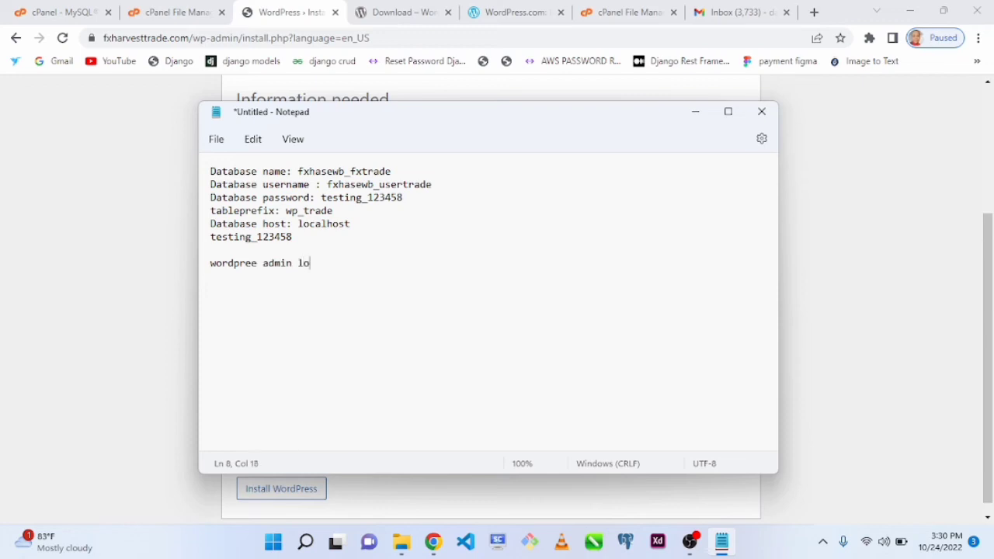
text(gin:)
key(Return)
text(username : Testing)
key(Return)
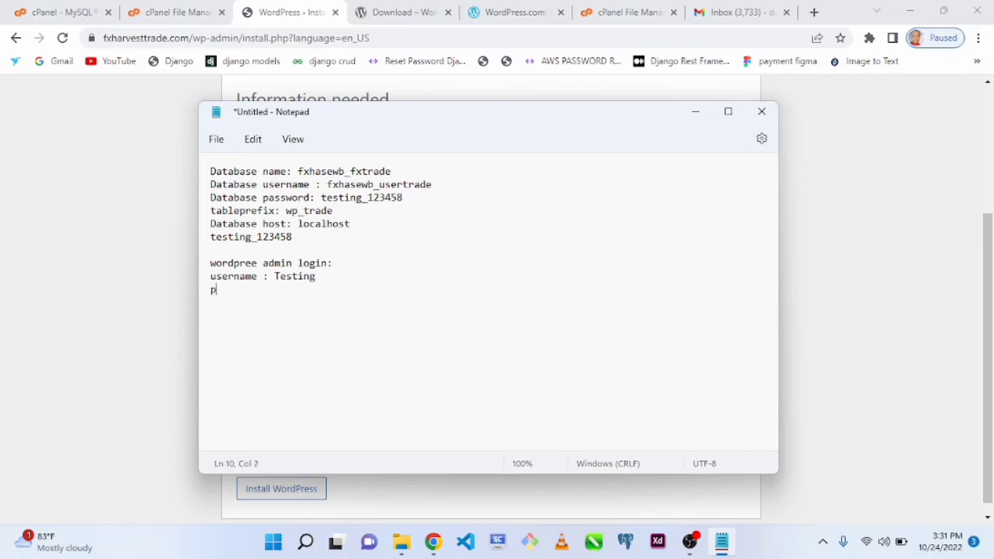
- Add a password line under the admin username in Notepad and fill in the copied admin password
text(password:)
drag(321, 197, 440, 196)
key(ctrl+c)
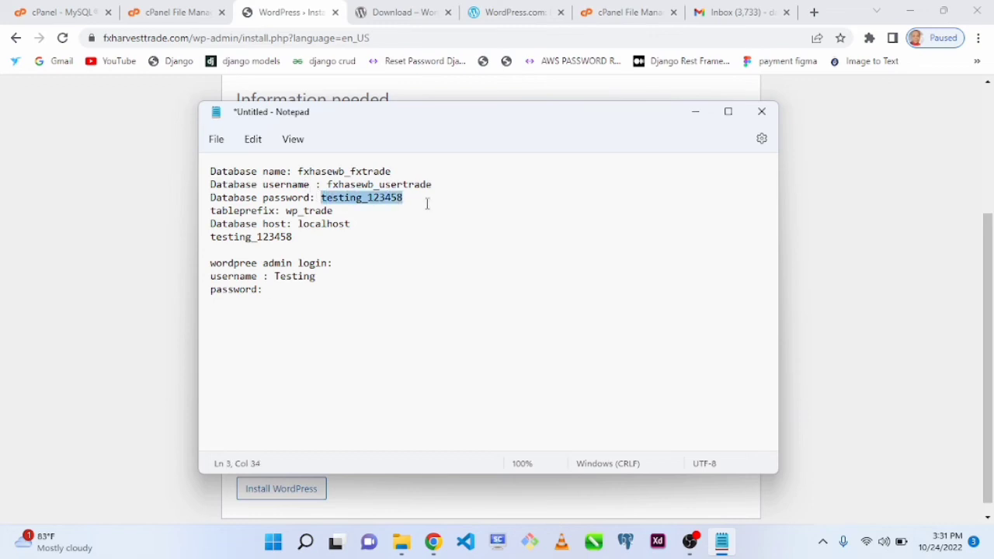
click(284, 303)
key(ctrl+v)
click(154, 327)
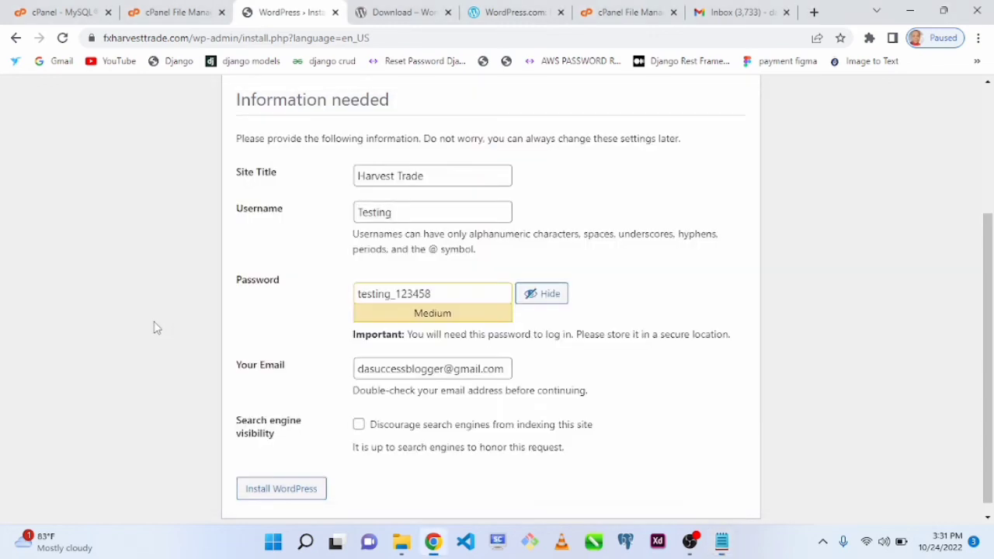
- Install WordPress with the entered site information and open the site's login page
click(300, 488)
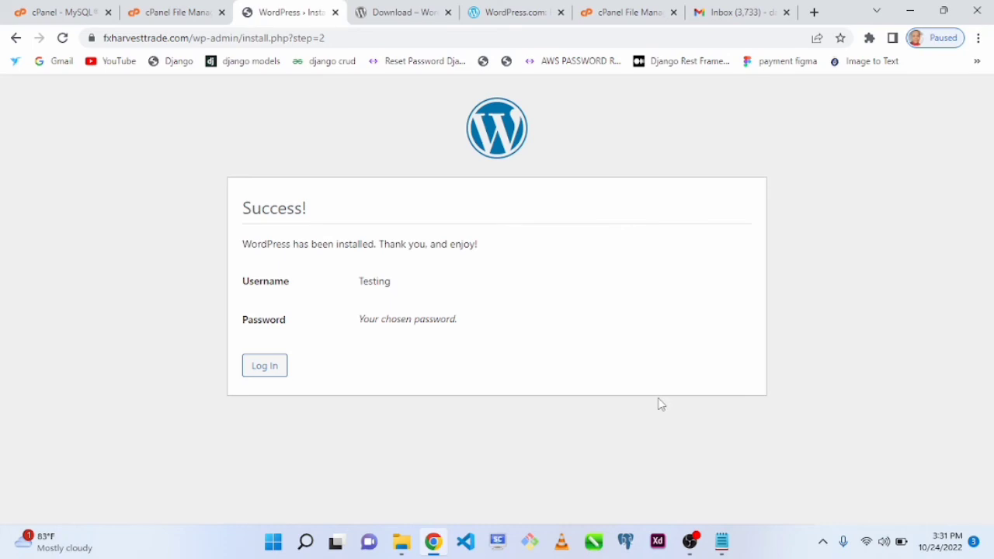
click(268, 371)
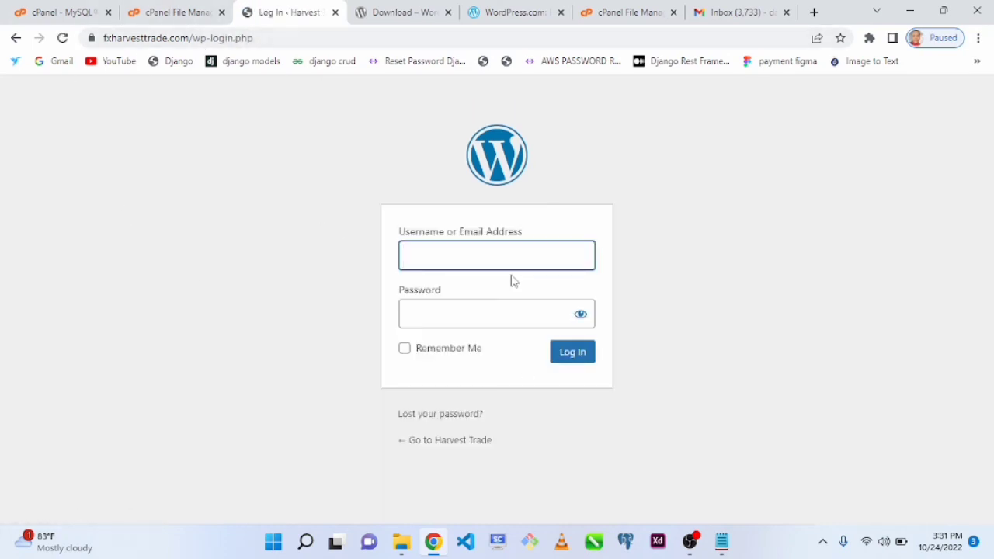
- Copy the admin username Testing from Notepad into the Username or Email Address field of the WordPress login form
key(alt+Tab)
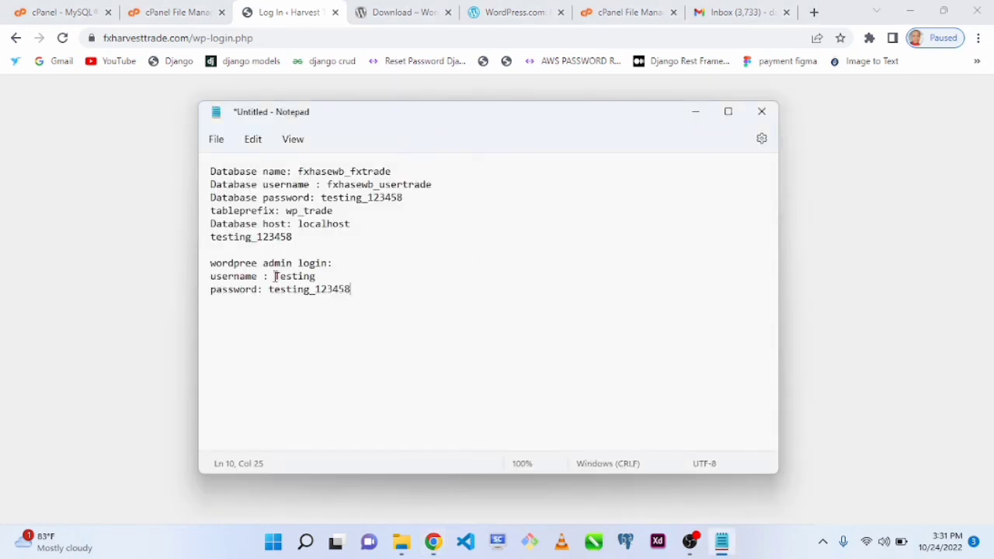
drag(275, 276, 332, 277)
key(ctrl+c)
key(alt+Tab)
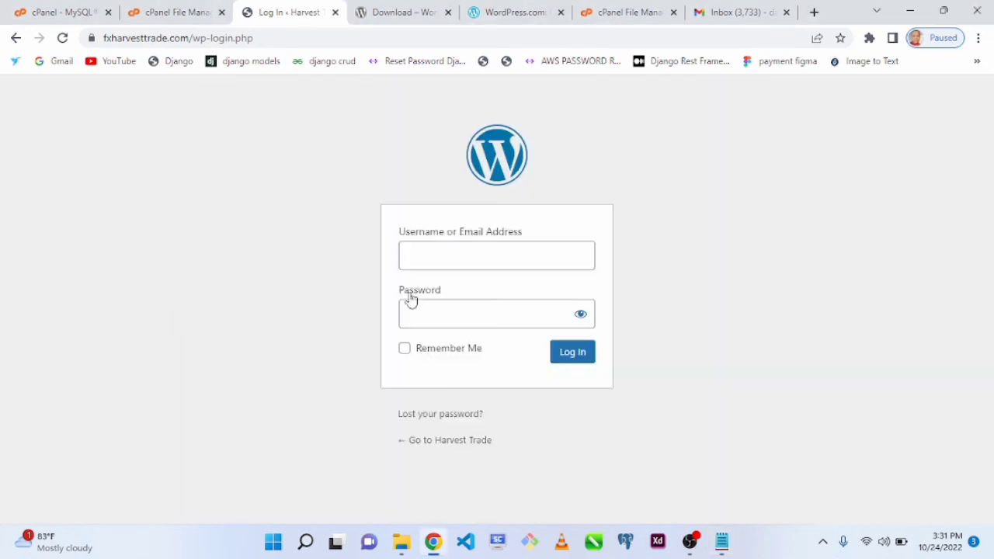
click(457, 253)
key(ctrl+v)
- Copy the admin password from Notepad into the WordPress login form's password field and log in to the Harvest Trade dashboard
key(alt+Tab)
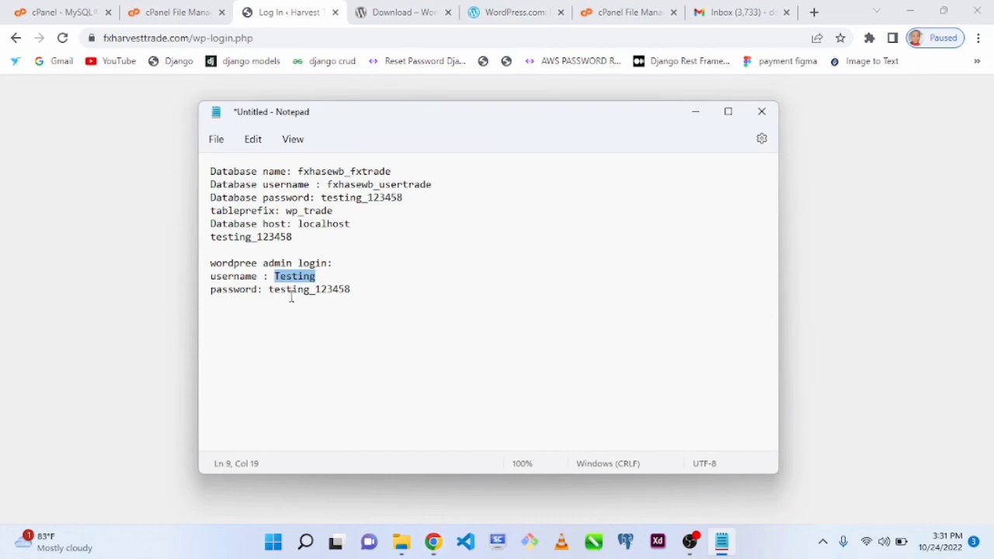
drag(271, 290, 211, 290)
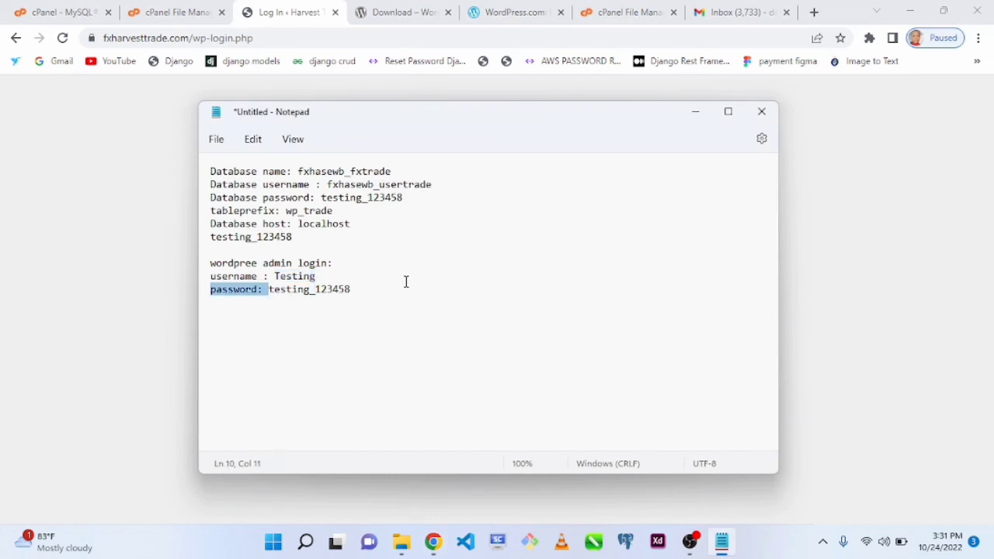
shift+click(356, 290)
click(117, 344)
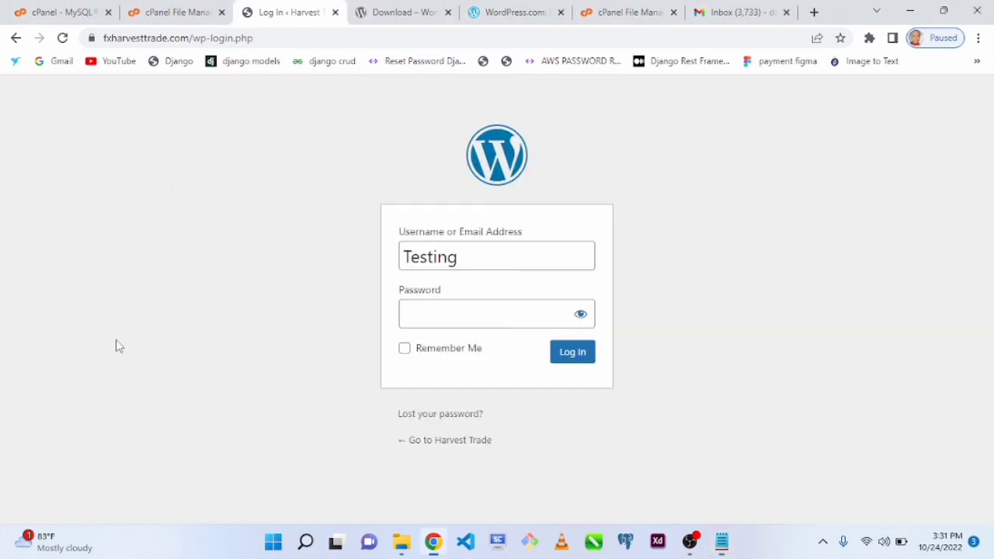
click(434, 325)
key(ctrl+v)
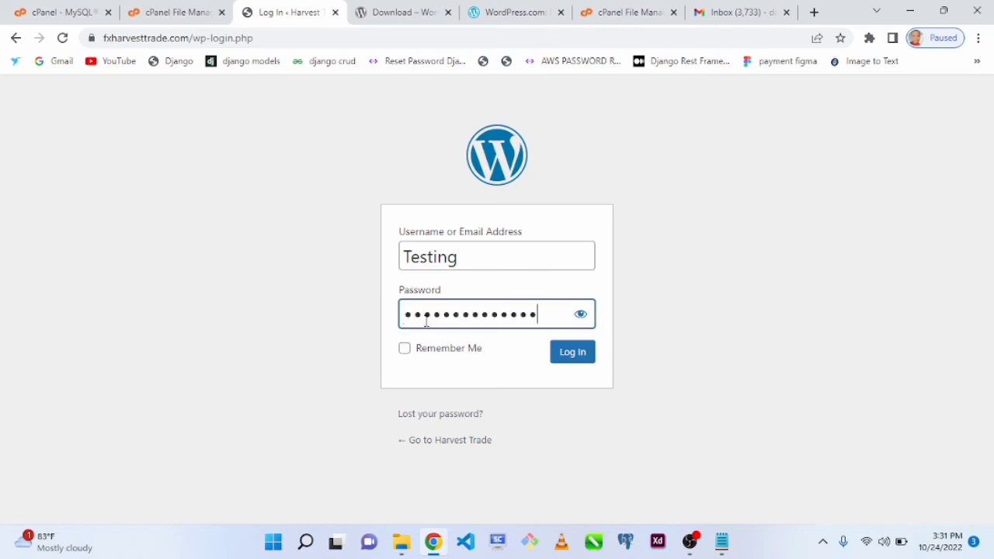
click(571, 354)
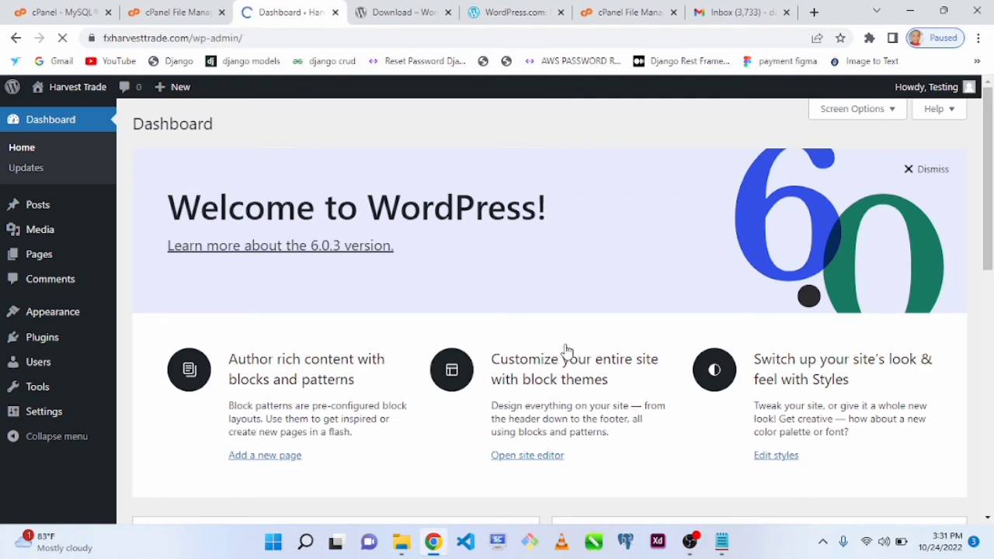
drag(991, 195, 971, 127)
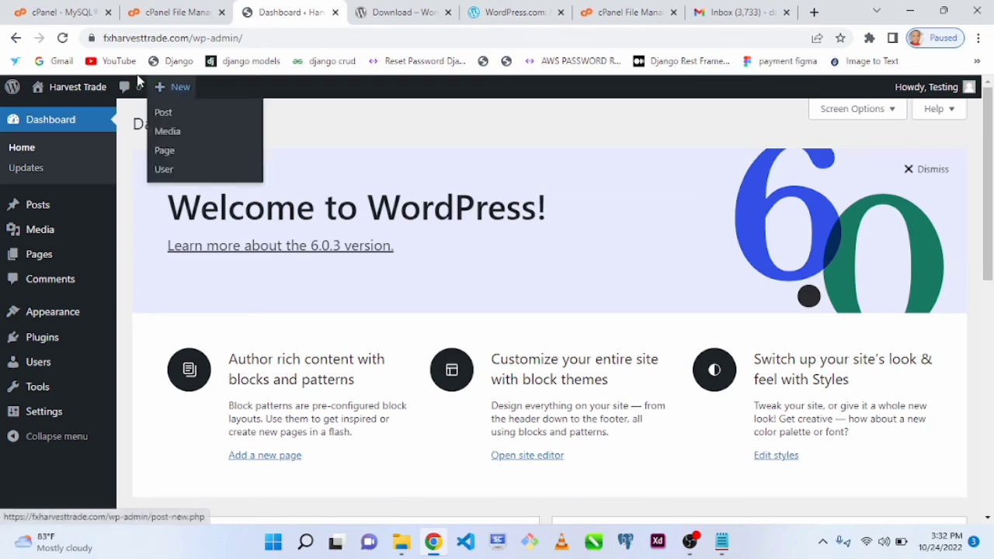
- Load fxharvesttrade.com in place of the WordPress download page, look over the live home page and return to the dashboard
click(401, 14)
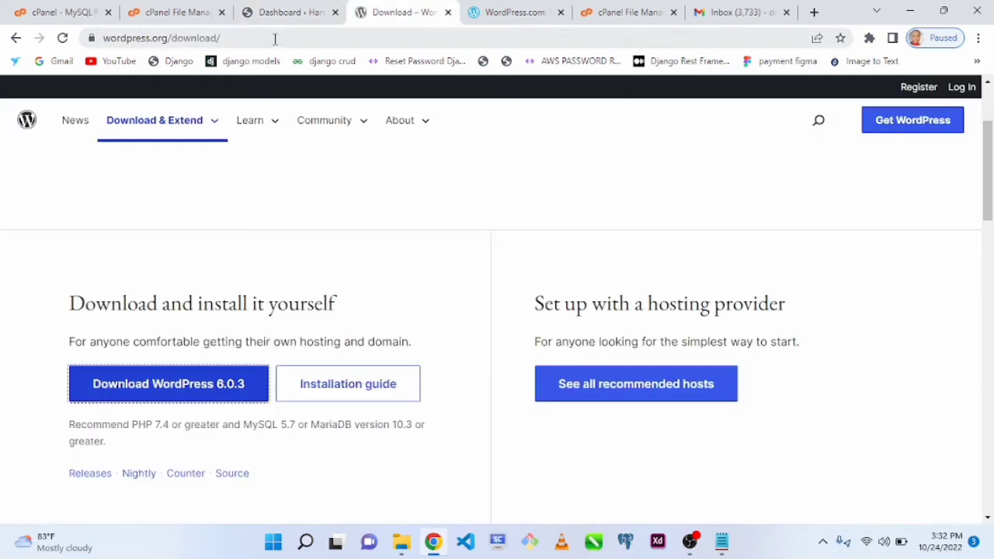
click(275, 39)
text(fxharvesttrade.com)
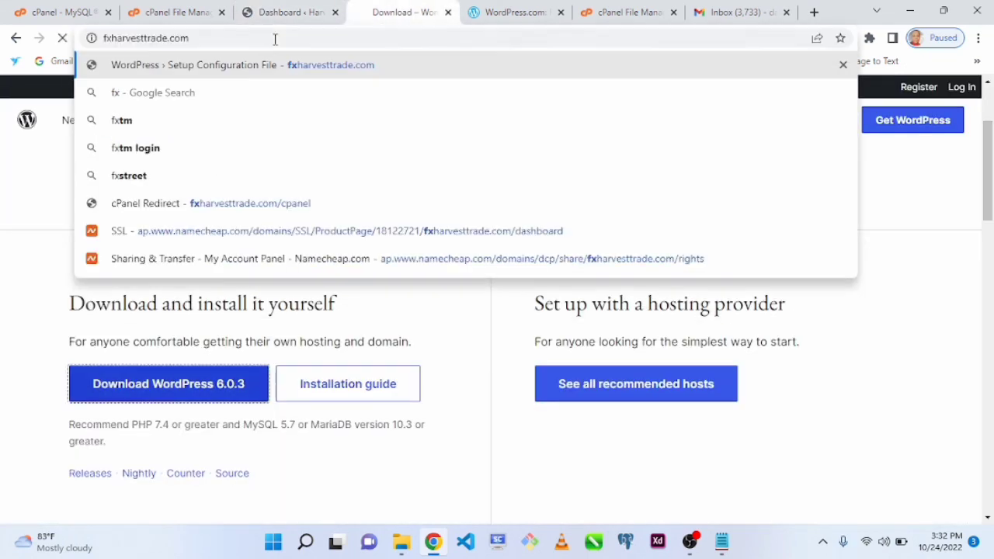
key(Return)
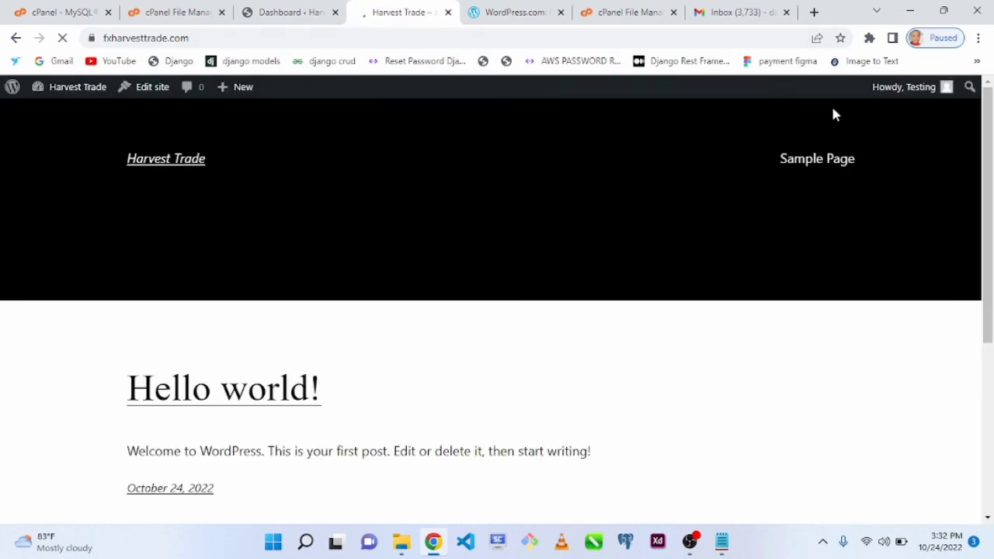
mouse_move(988, 154)
mouse_down()
mouse_move(990, 456)
mouse_move(968, 98)
mouse_move(993, 427)
mouse_move(986, 231)
mouse_move(970, 178)
mouse_move(985, 476)
mouse_move(973, 148)
mouse_up()
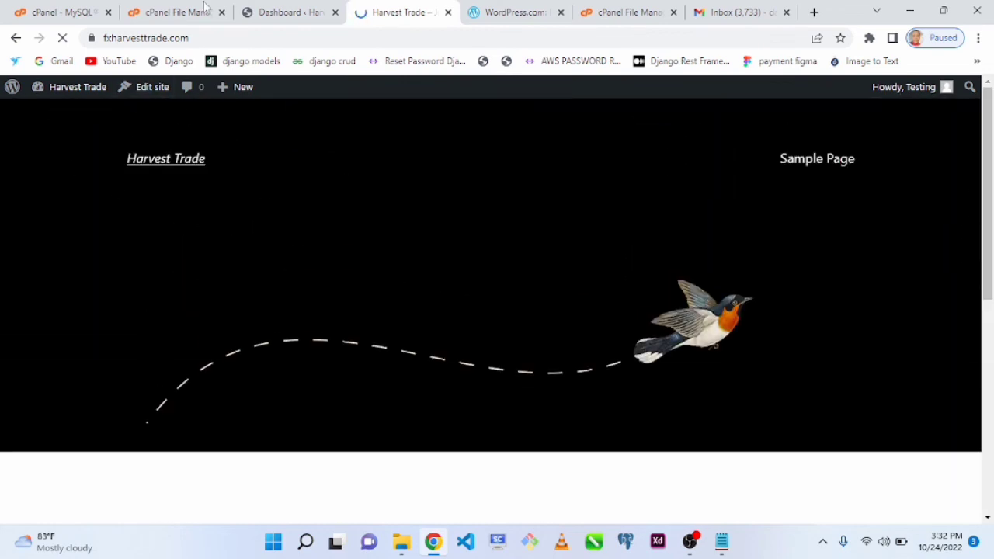
click(261, 10)
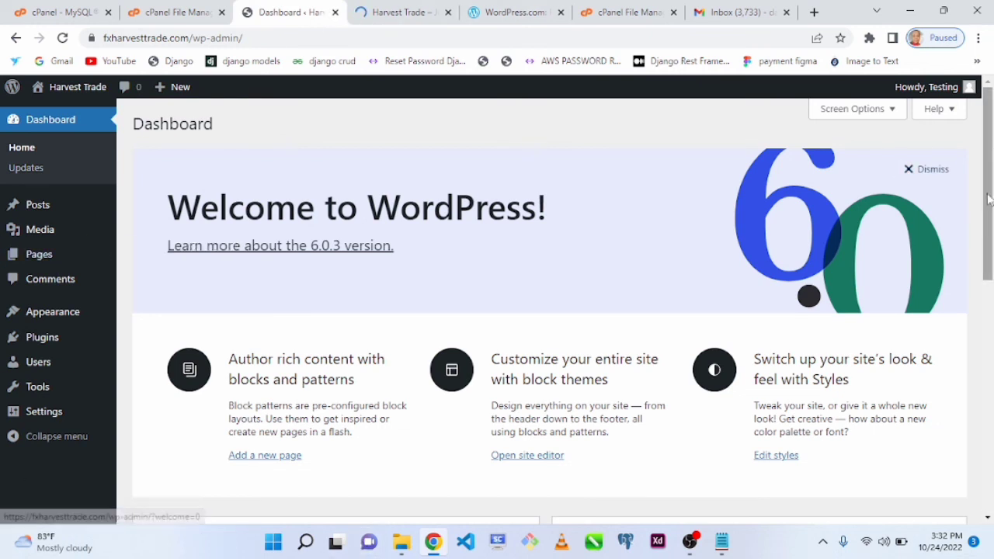
click(823, 543)
right_click(795, 502)
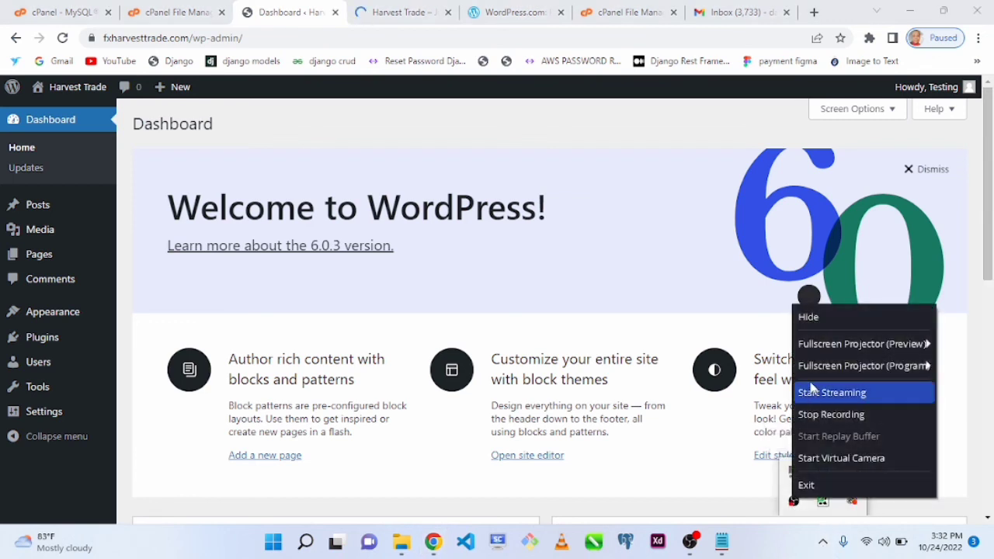